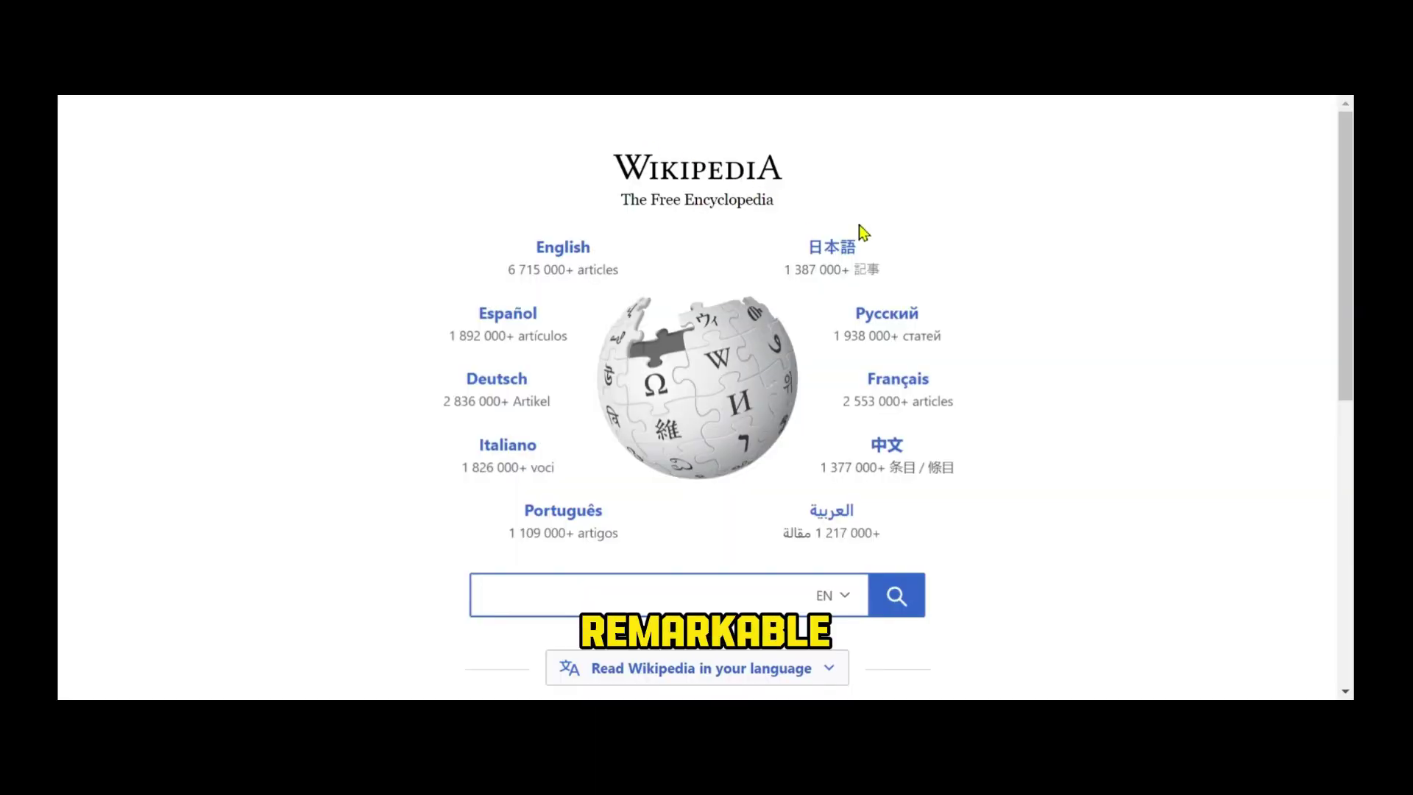
Step: Scroll through the Wikipedia portal's languages and sister projects
scroll(1012, 478, down, 3)
scroll(1008, 479, down, 3)
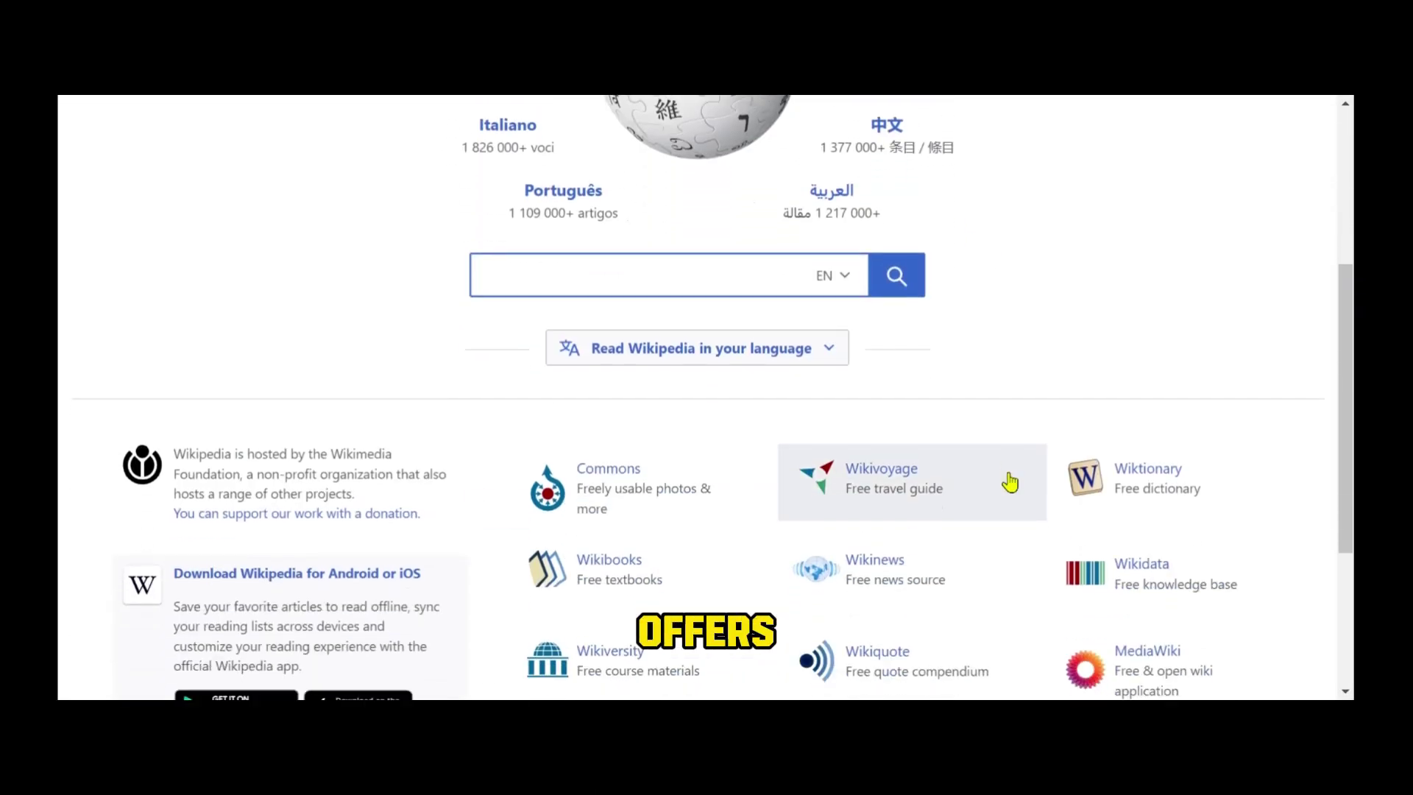
scroll(998, 634, down, 2)
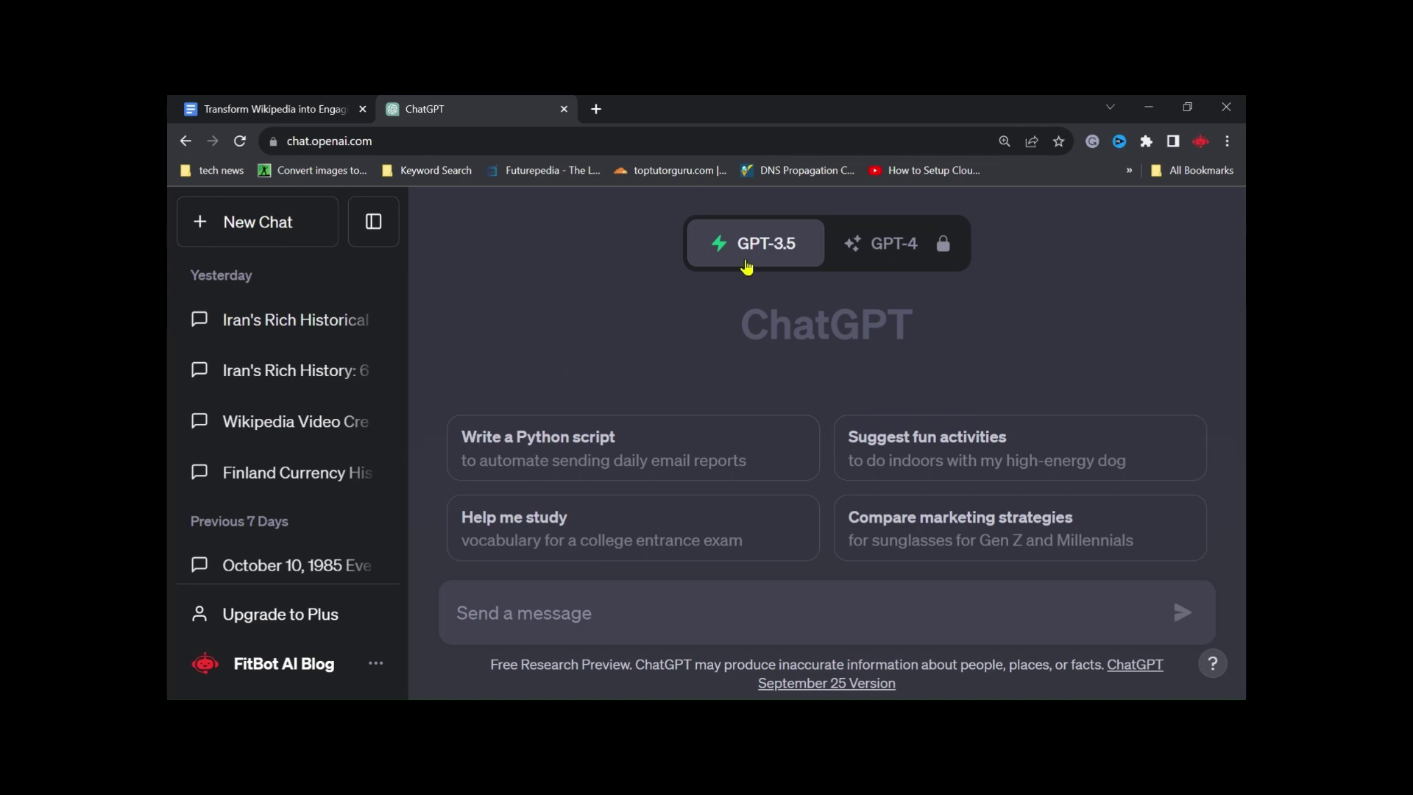
Step: Leave the empty ChatGPT chat for Google Bard's 'Hello again' start page
mouse_move(899, 245)
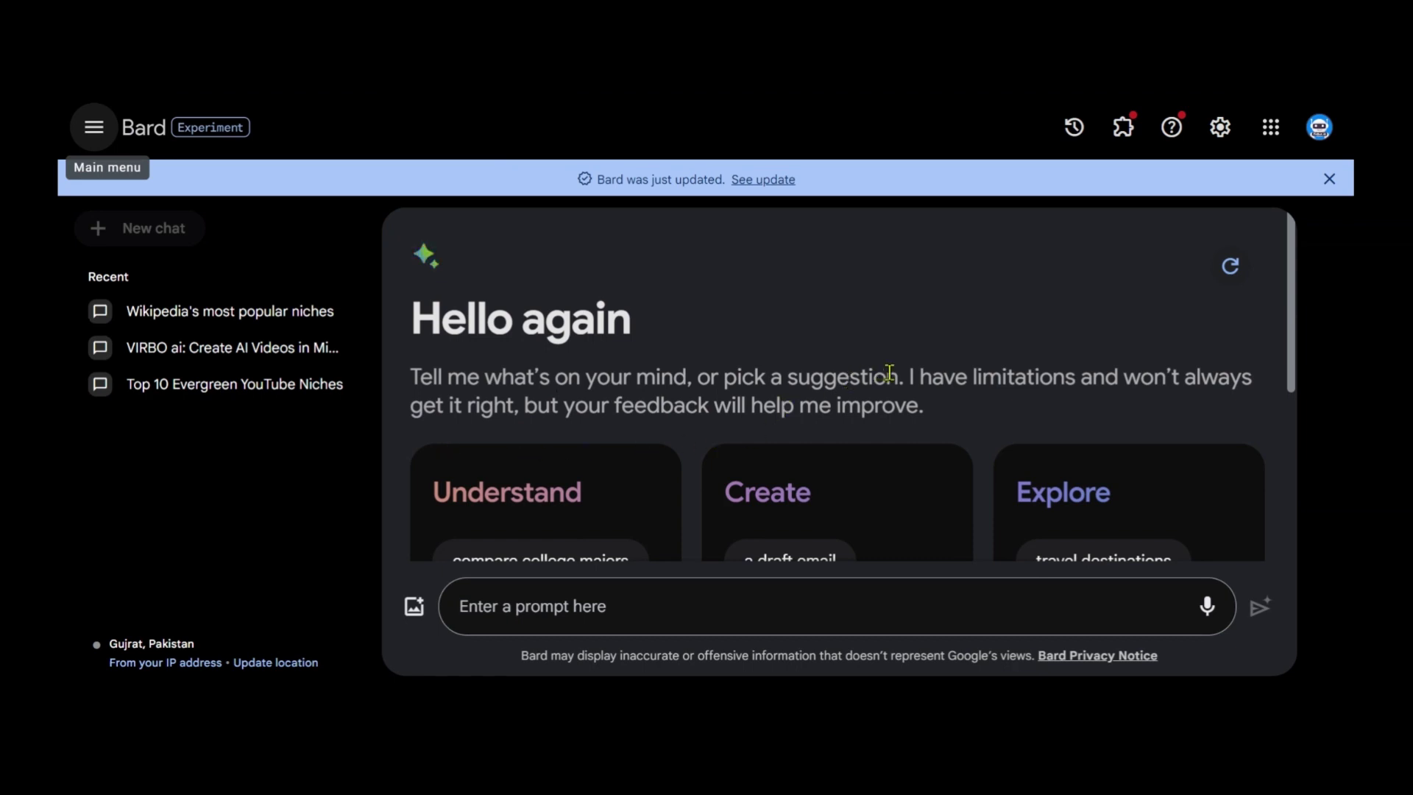
Step: Ask Bard for the '10 most popular Wikipedia niches'
scroll(889, 372, down, 3)
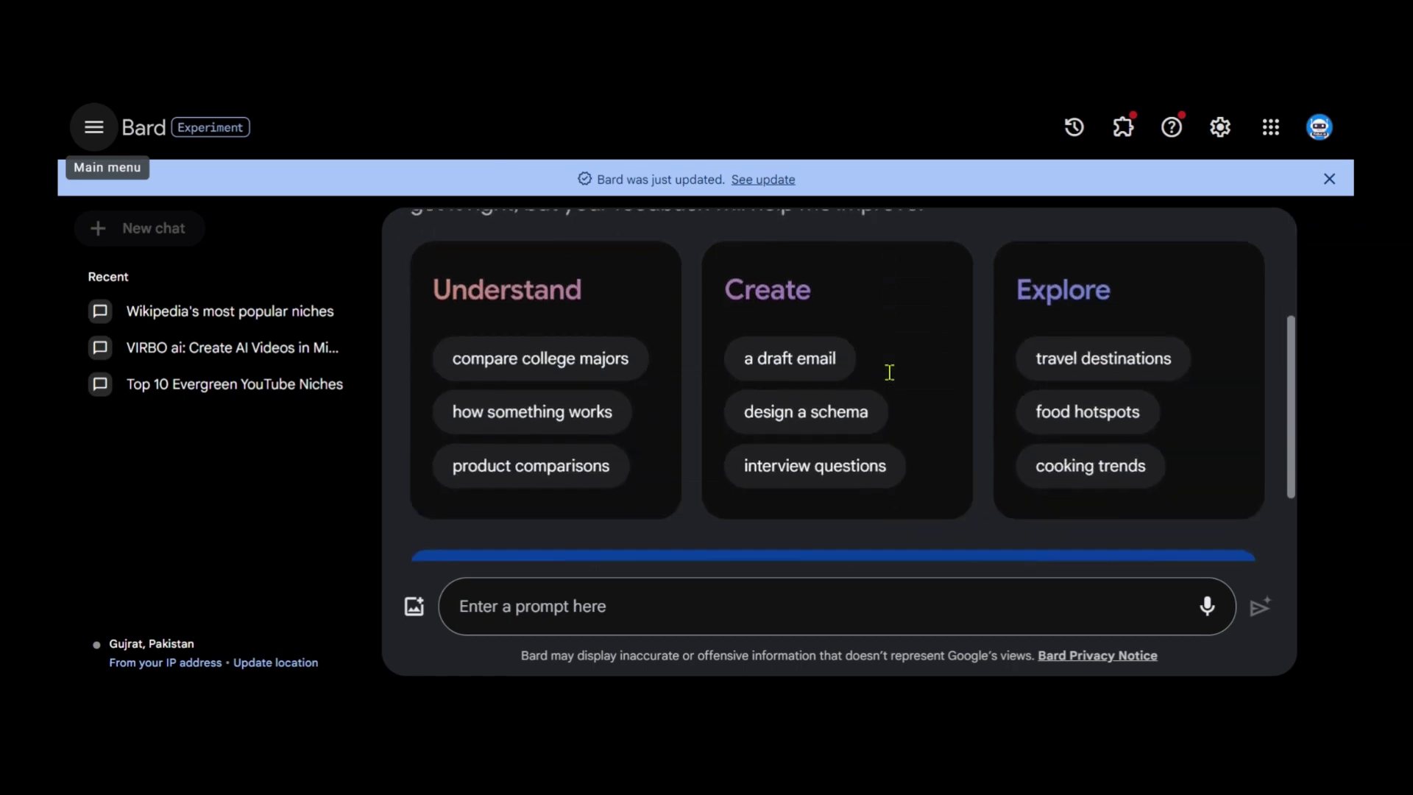
scroll(892, 382, down, 2)
scroll(615, 274, up, 5)
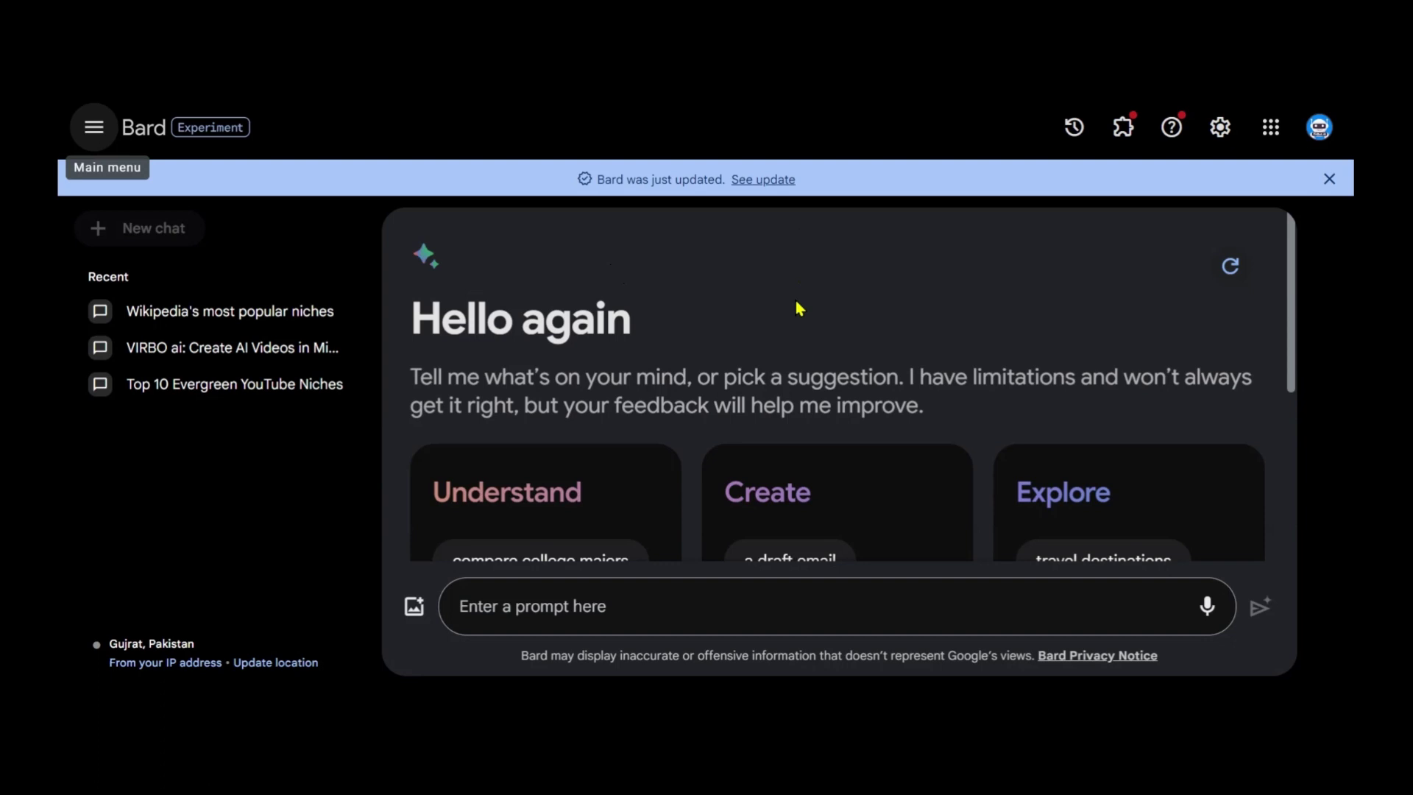
scroll(800, 308, down, 3)
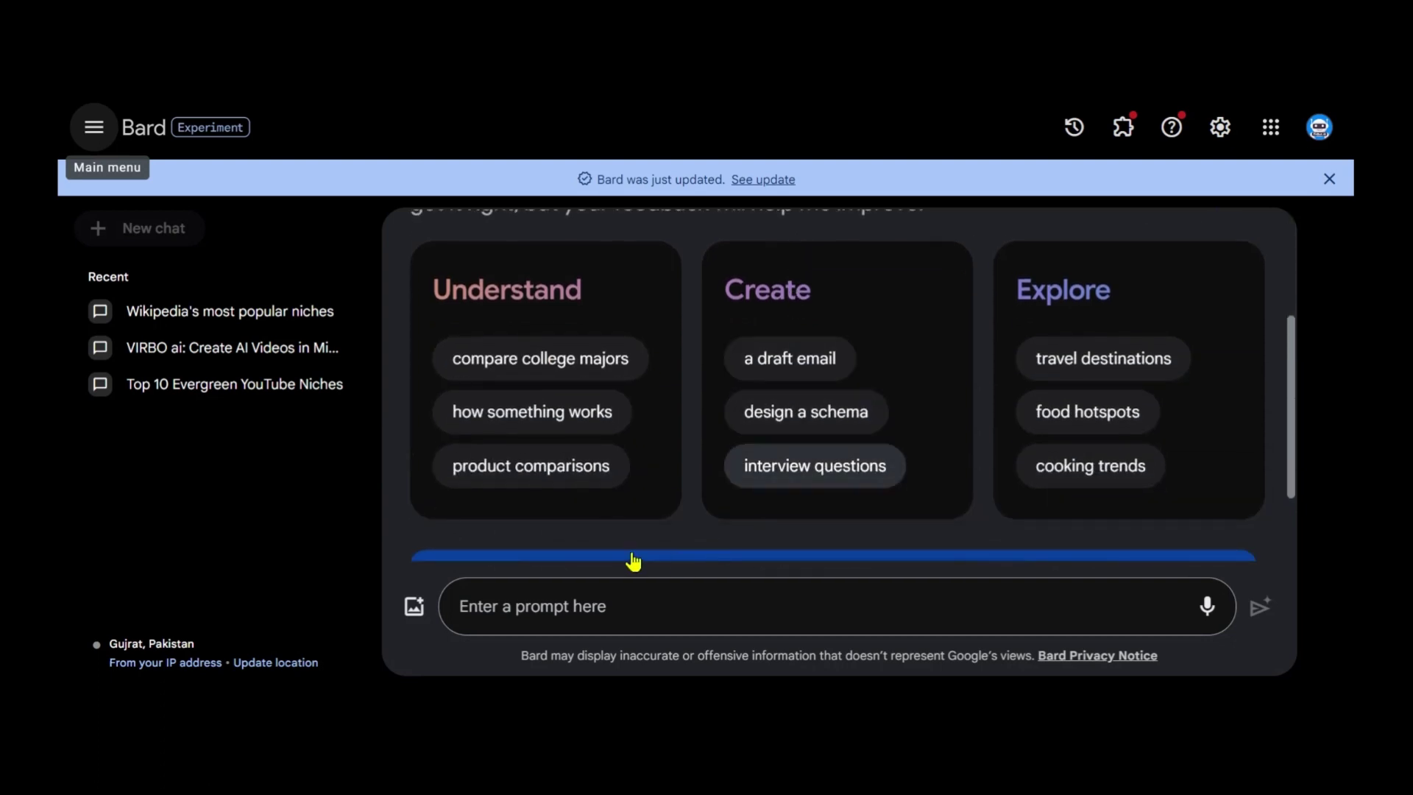
click(796, 600)
text(10 most popular Wikipedia niches)
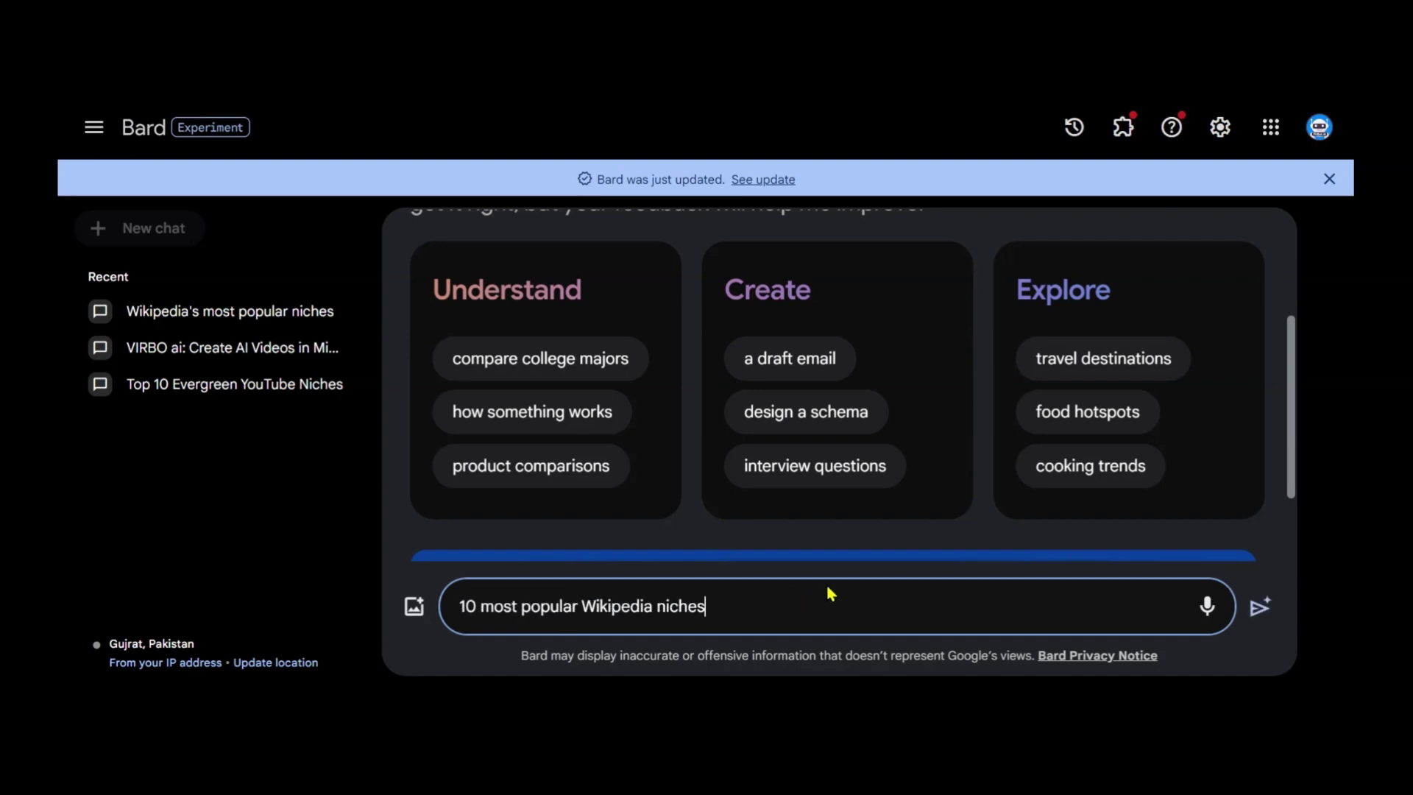
click(1260, 607)
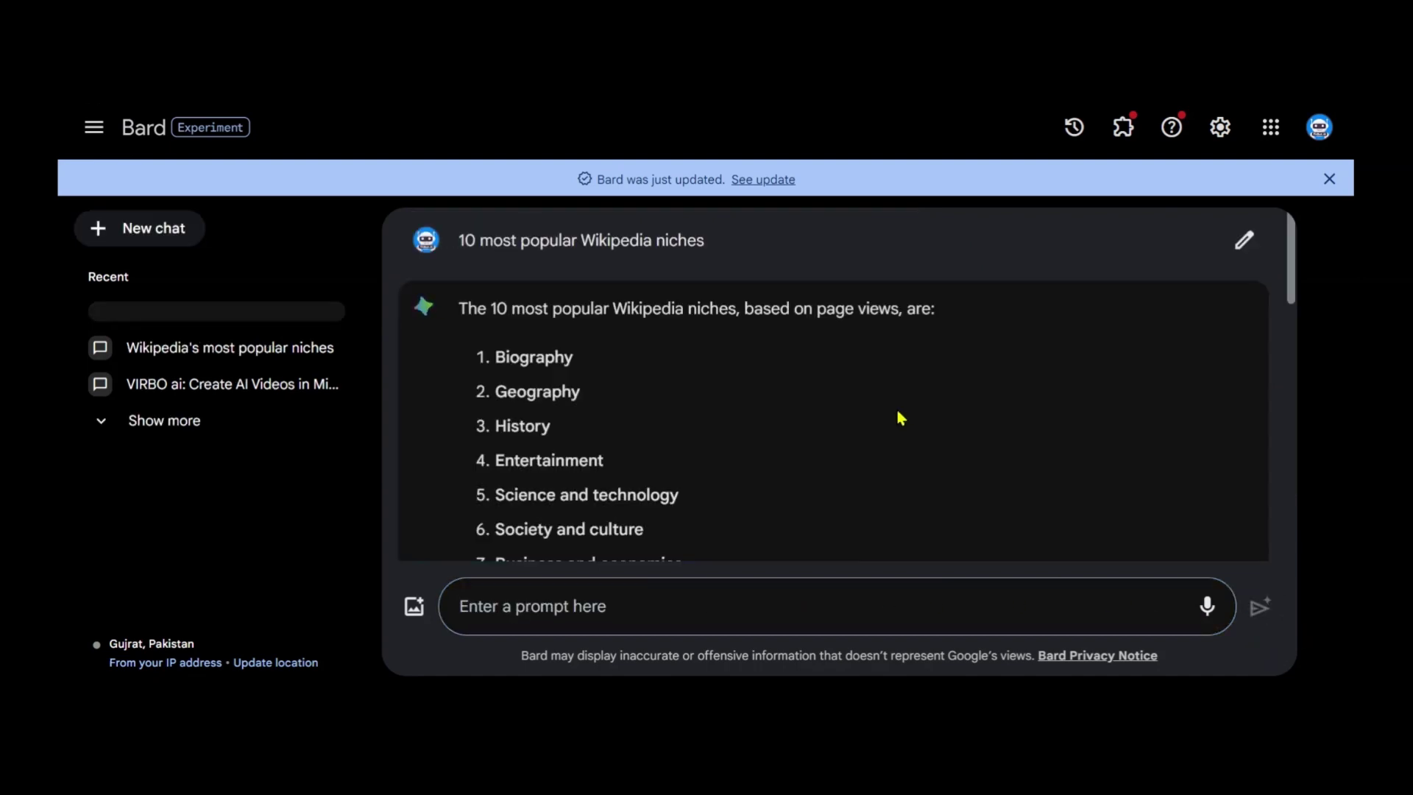
Step: Zoom in on Bard's answer and highlight History in the niche list
scroll(900, 418, down, 2)
scroll(900, 418, up, 5)
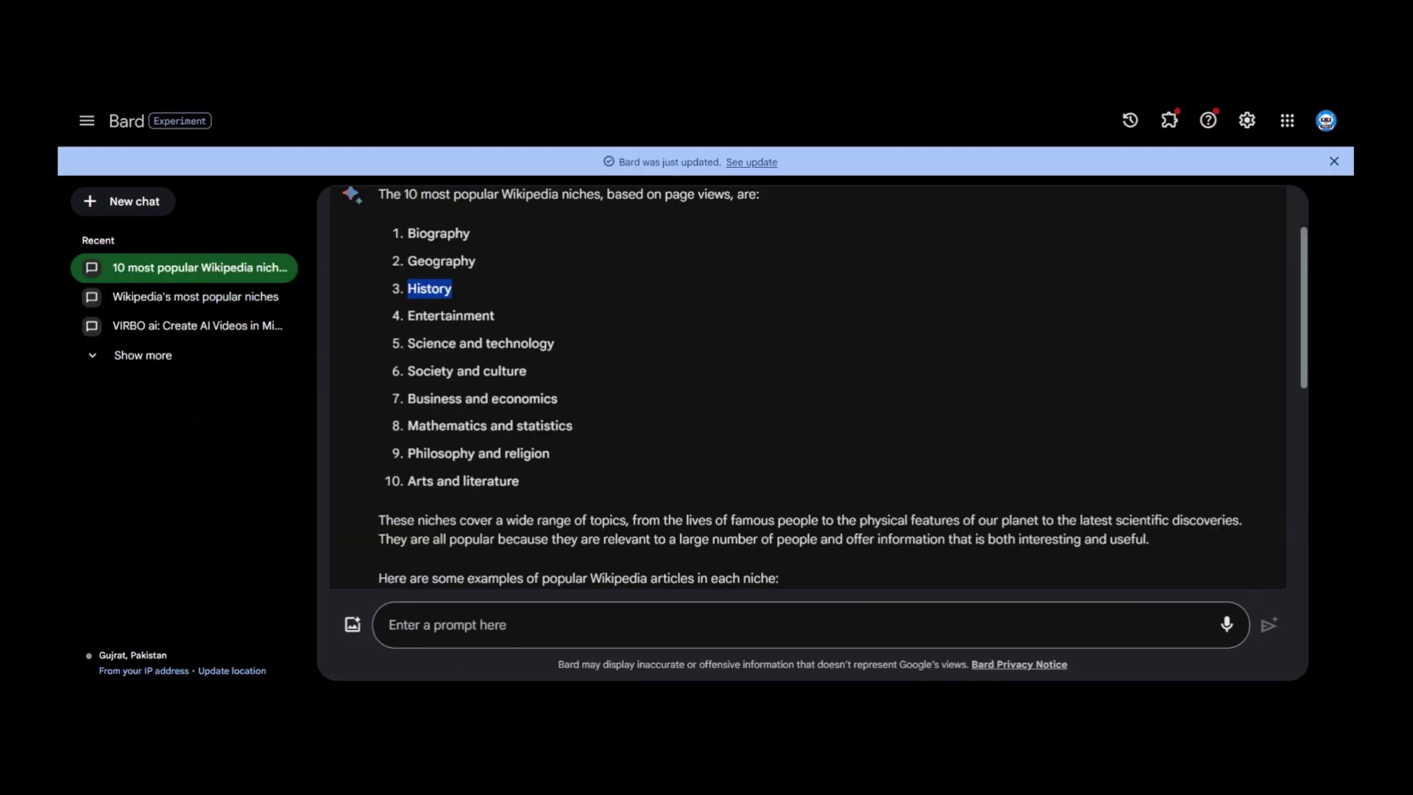
key(ctrl+plus)
key(ctrl+plus)
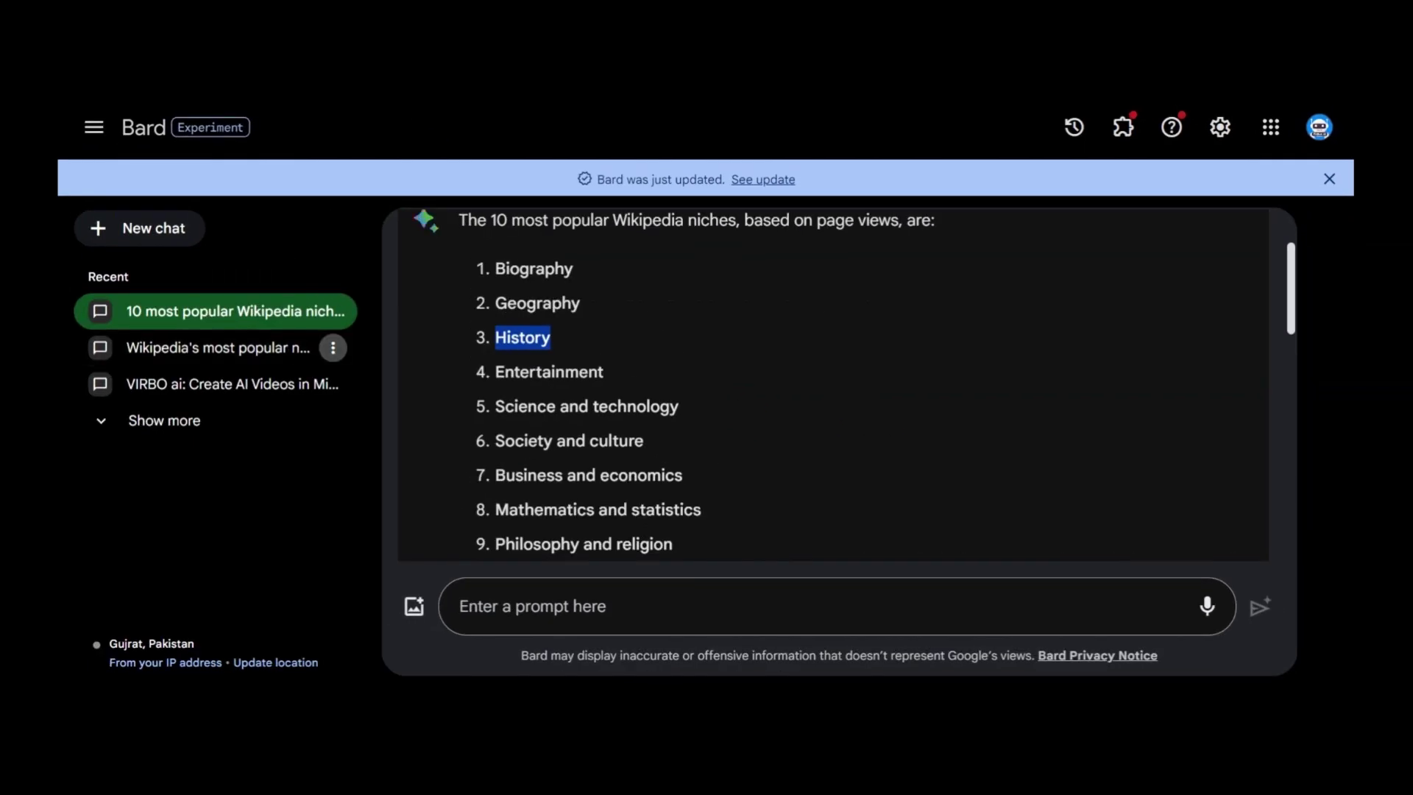
key(ctrl+plus)
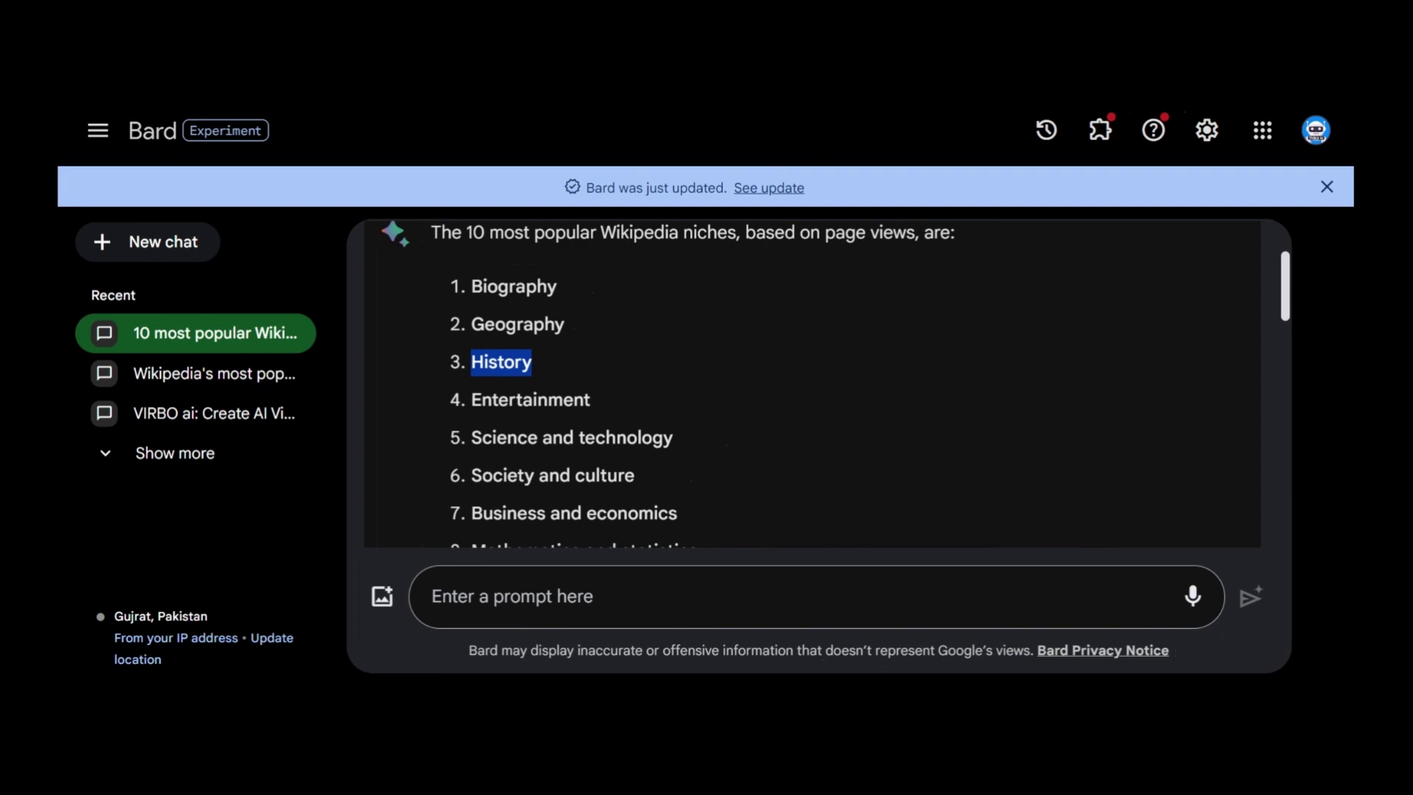
scroll(631, 429, down, 3)
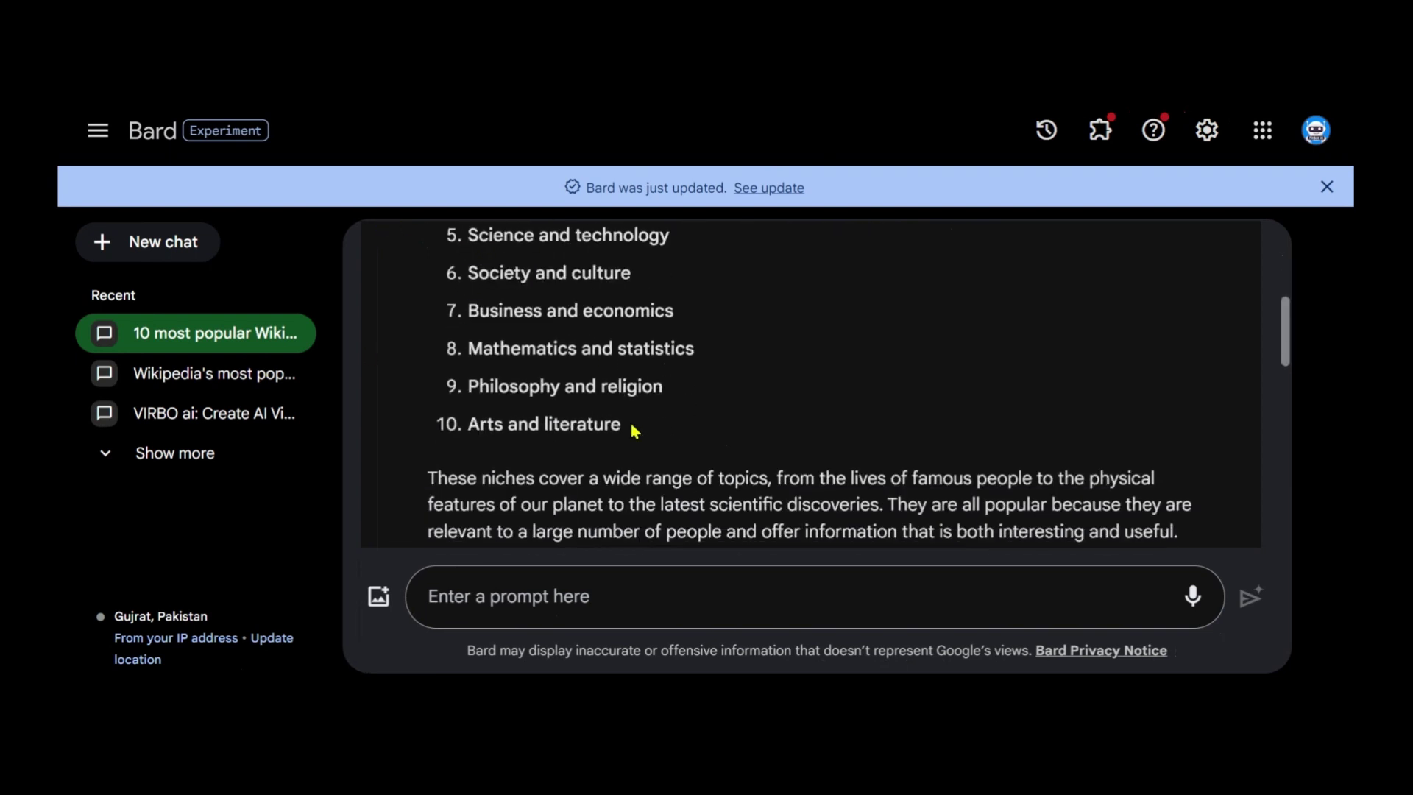
scroll(631, 432, up, 3)
click(562, 375)
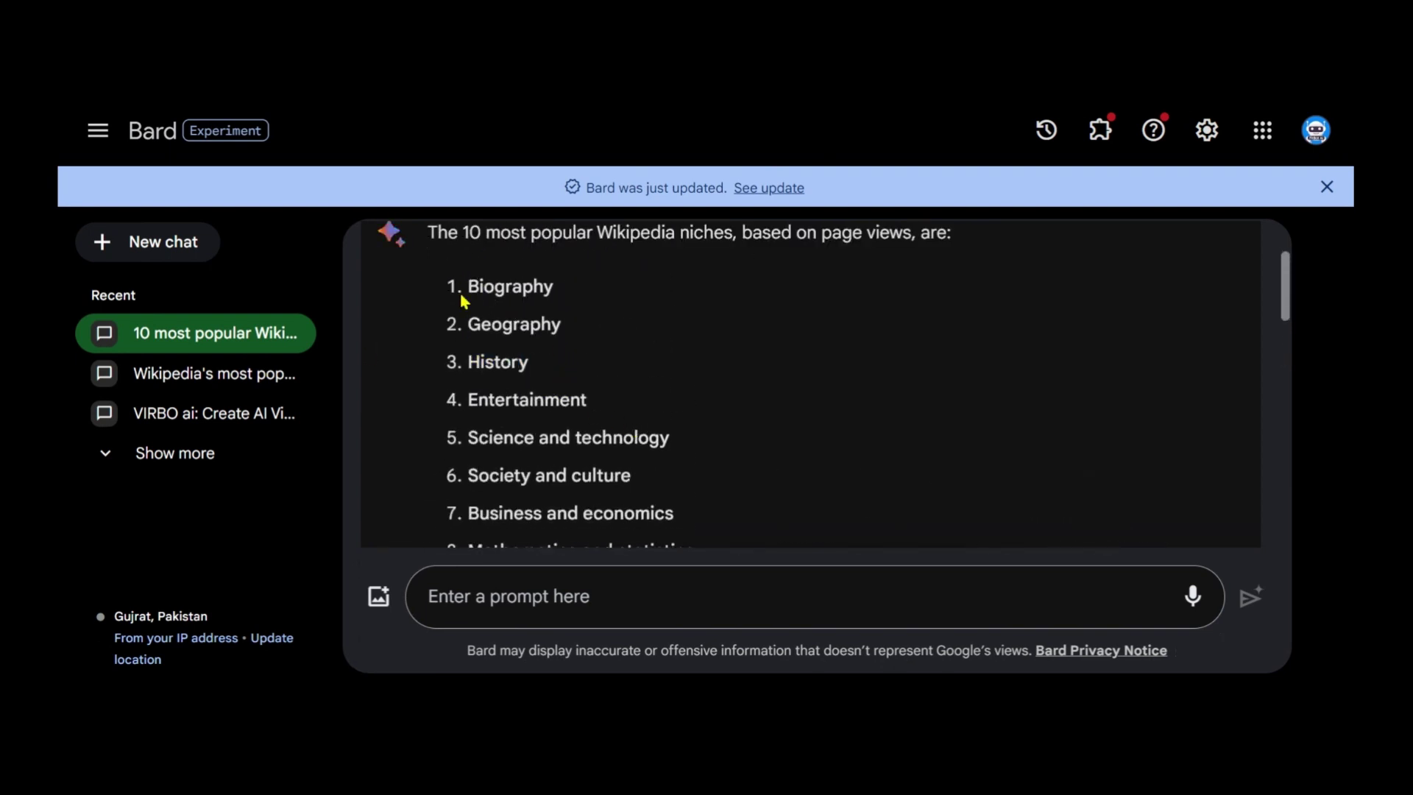
scroll(725, 384, up, 2)
scroll(723, 376, down, 3)
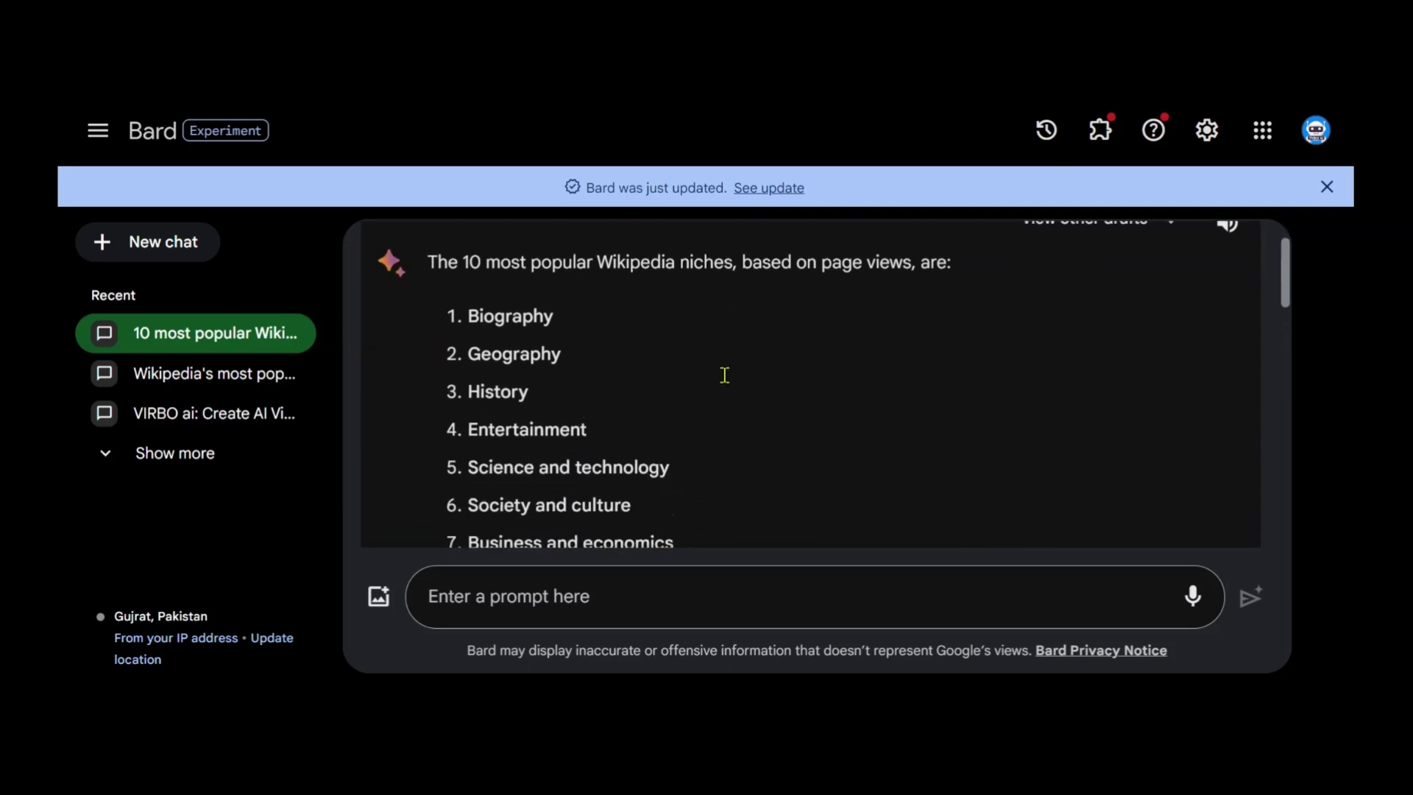
scroll(726, 382, down, 2)
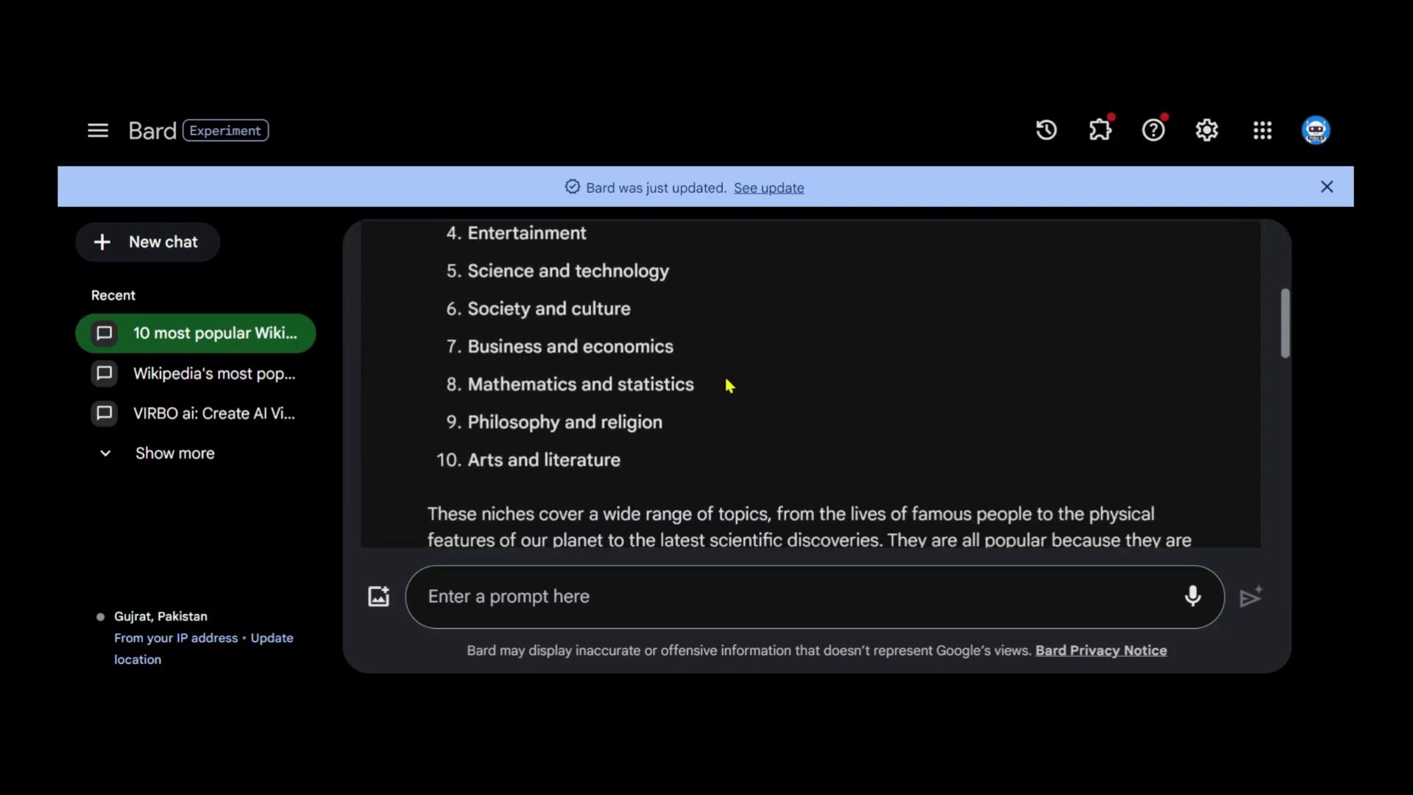
scroll(729, 384, up, 2)
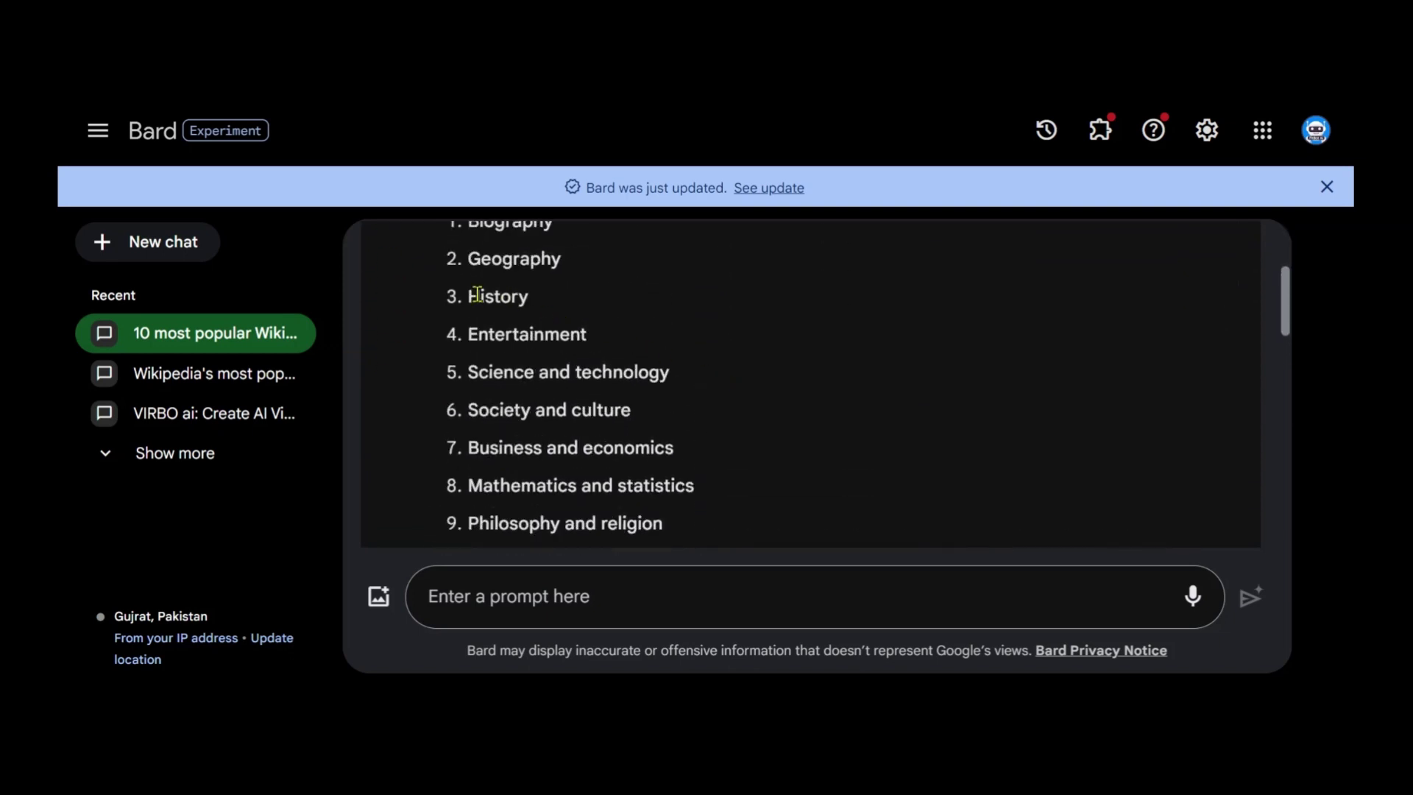
drag(470, 294, 565, 319)
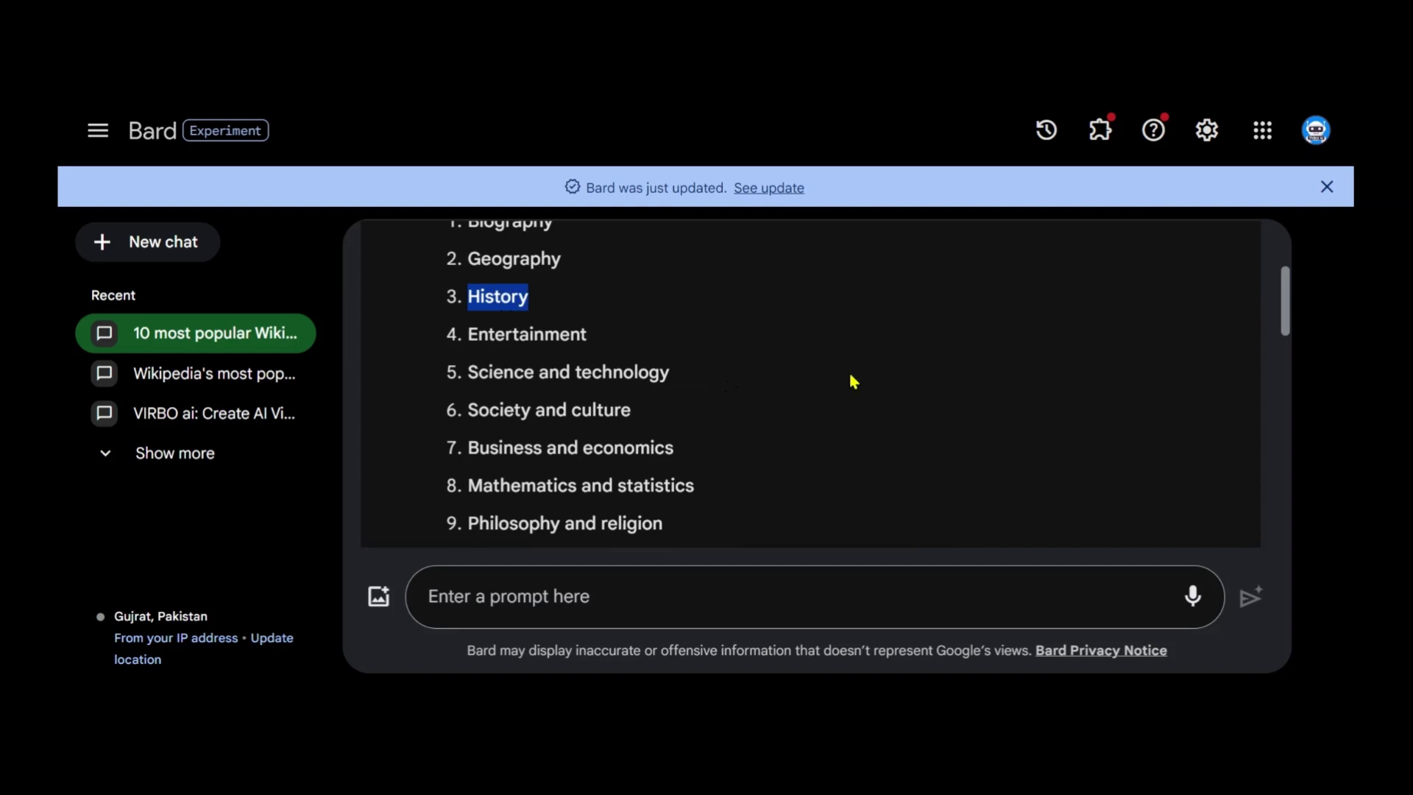
Step: Ask Bard for the '10 most popular history articles on Wikipedia'
key(ctrl+minus)
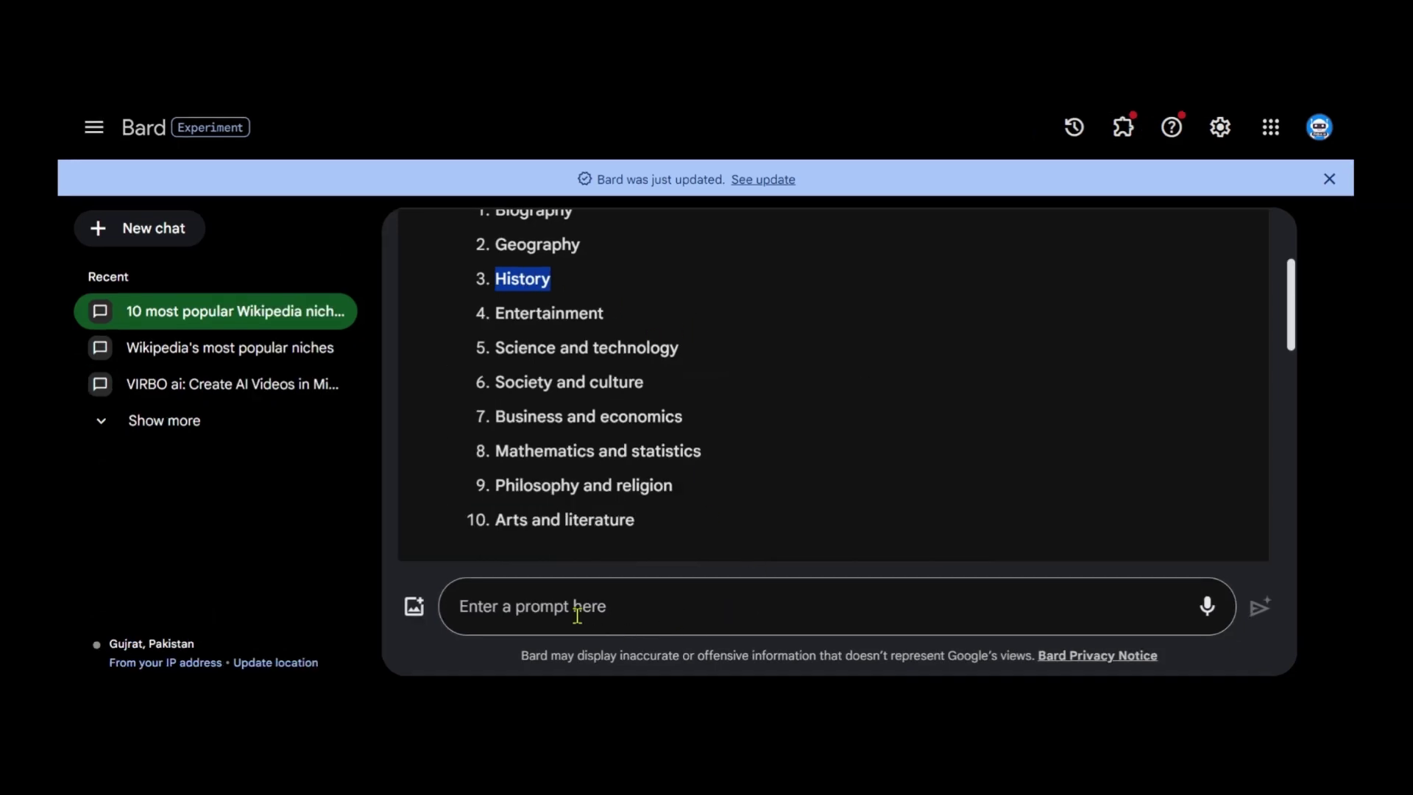
click(548, 604)
text(10 most popular history articles on Wikipedia)
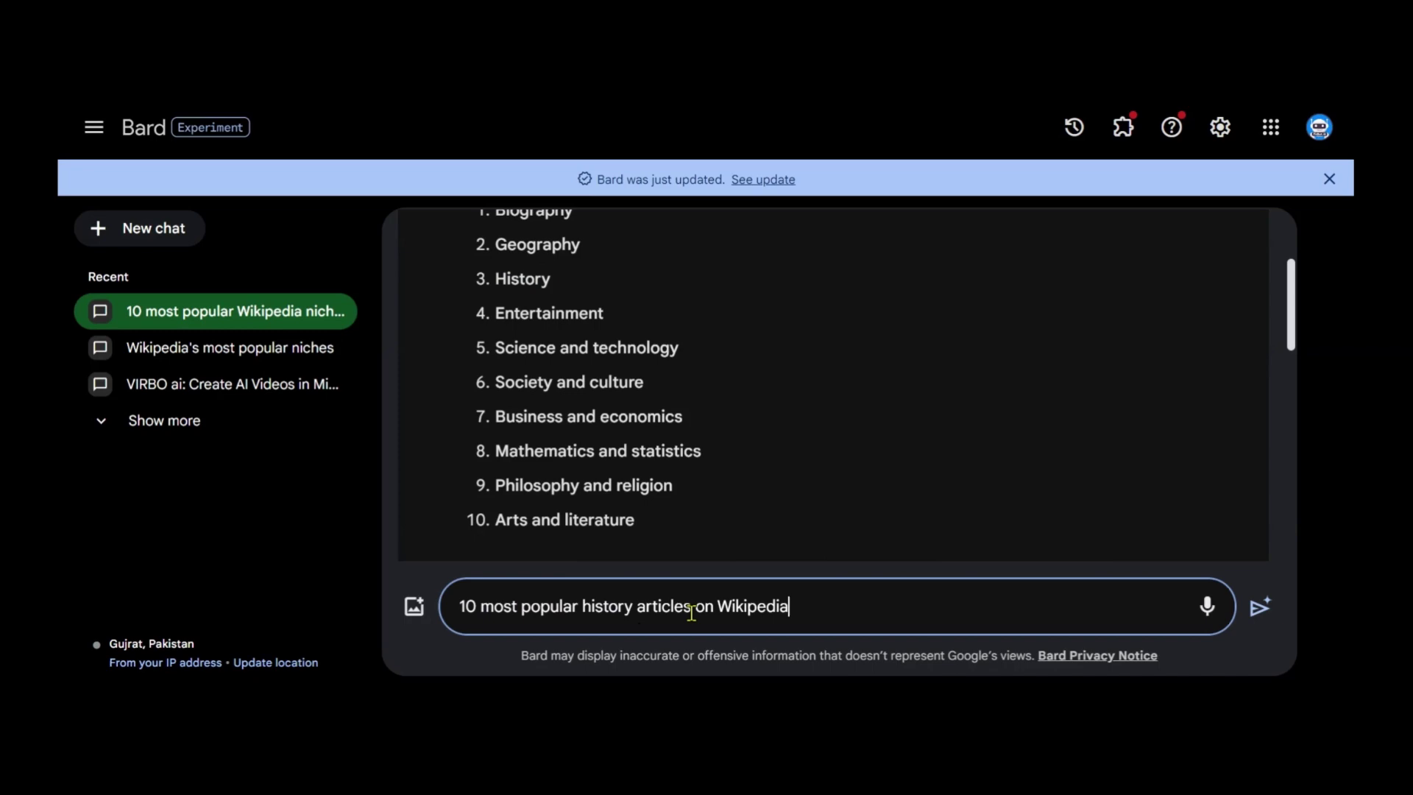
click(1262, 613)
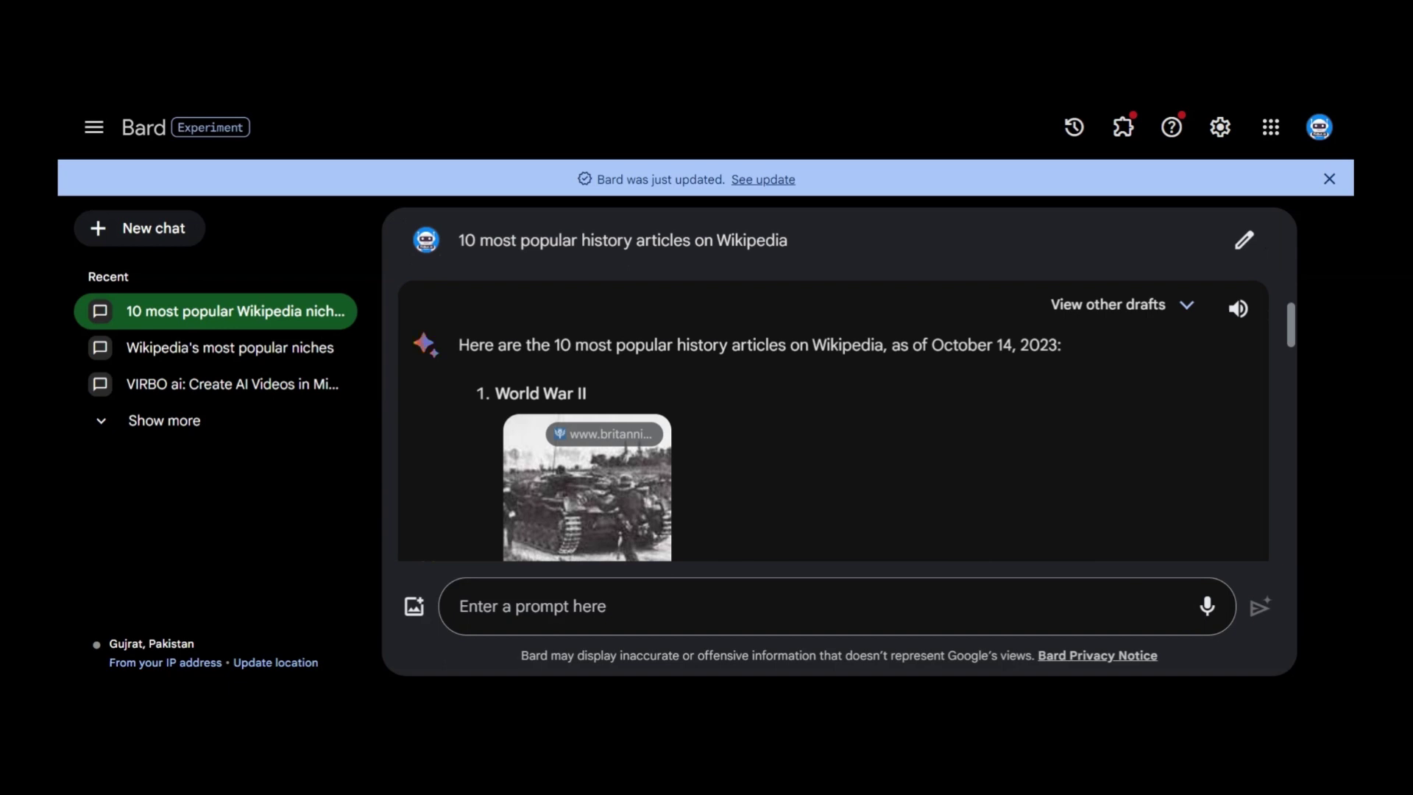
Step: Read through Bard's answer down to World War II at the top of the list
scroll(912, 410, down, 4)
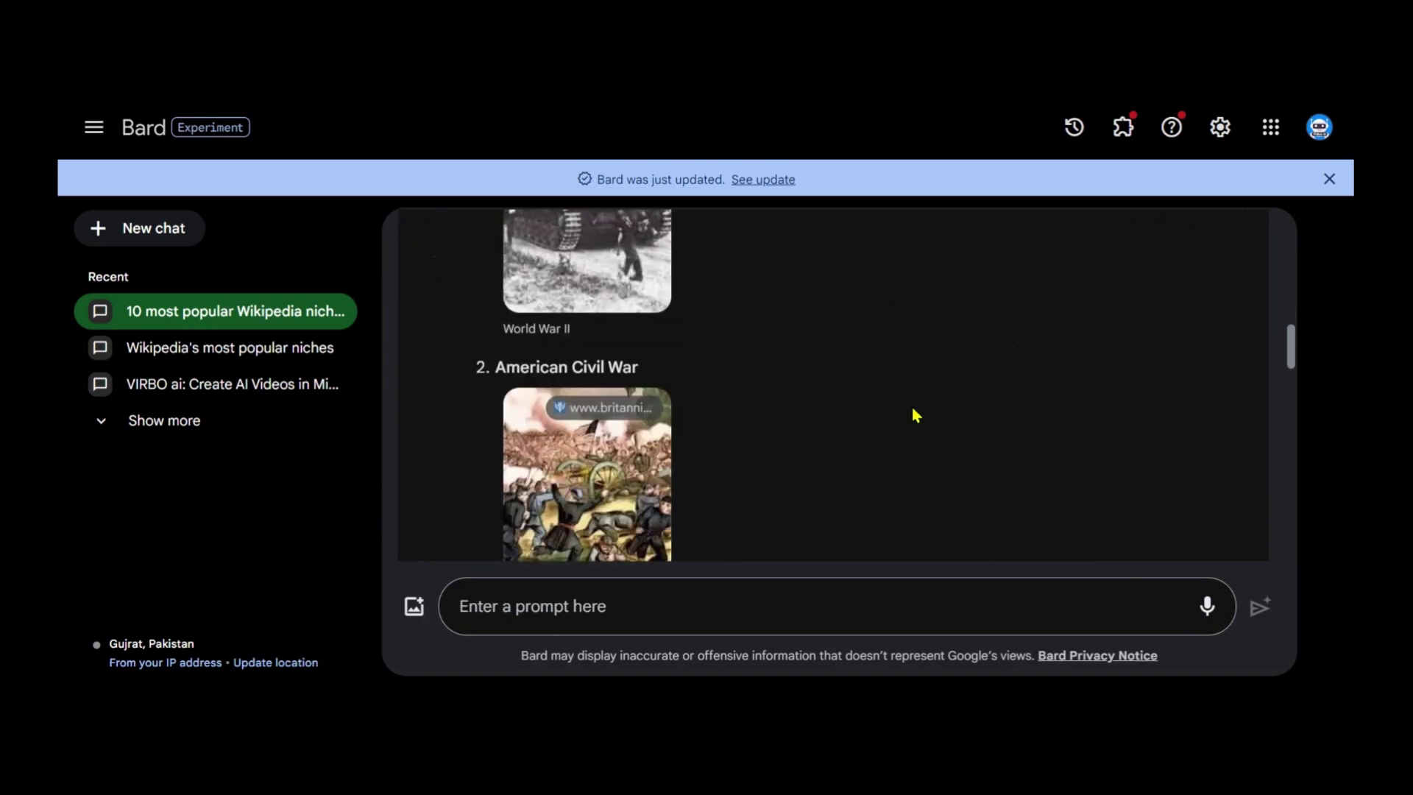
scroll(912, 415, down, 4)
scroll(912, 416, down, 4)
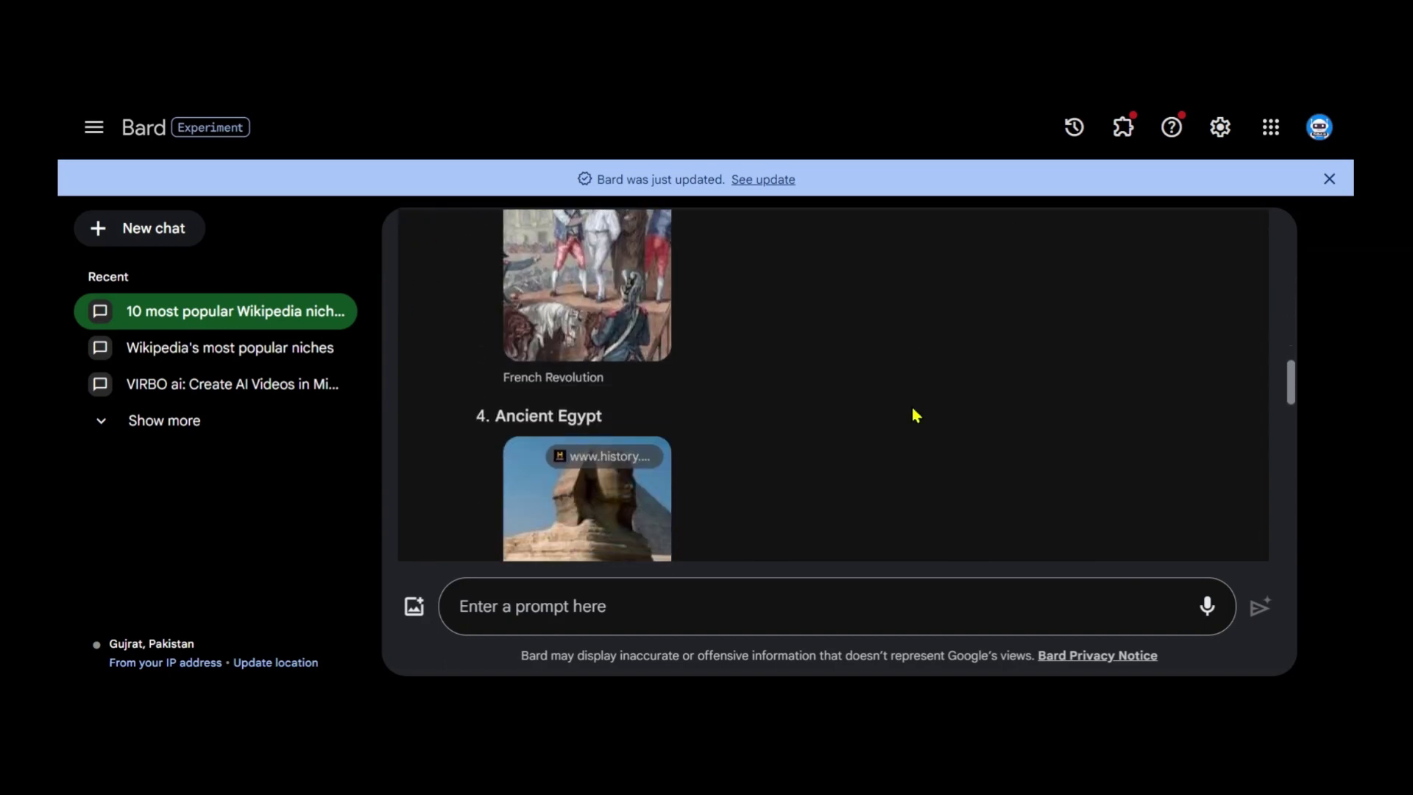
scroll(913, 409, down, 8)
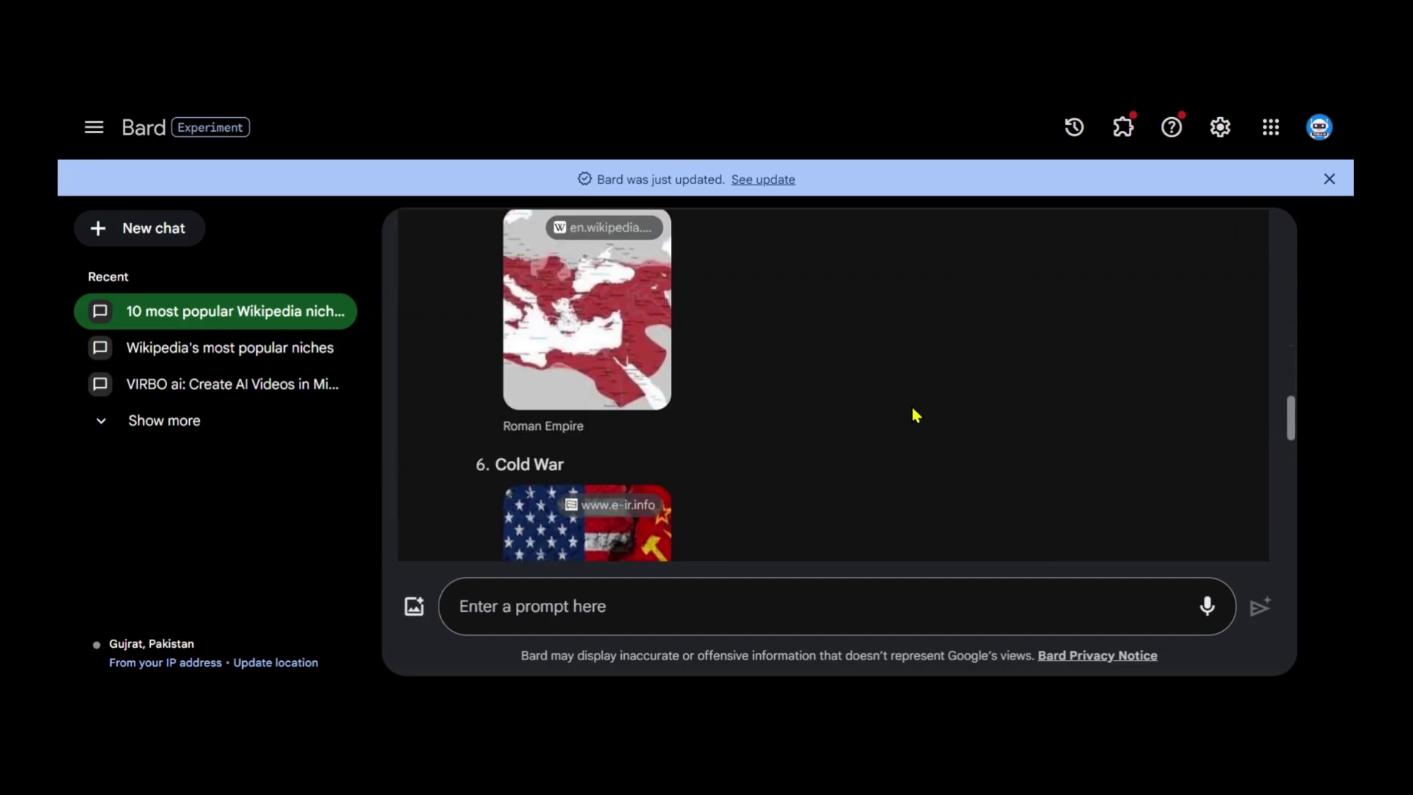
scroll(915, 415, down, 1)
scroll(913, 410, up, 12)
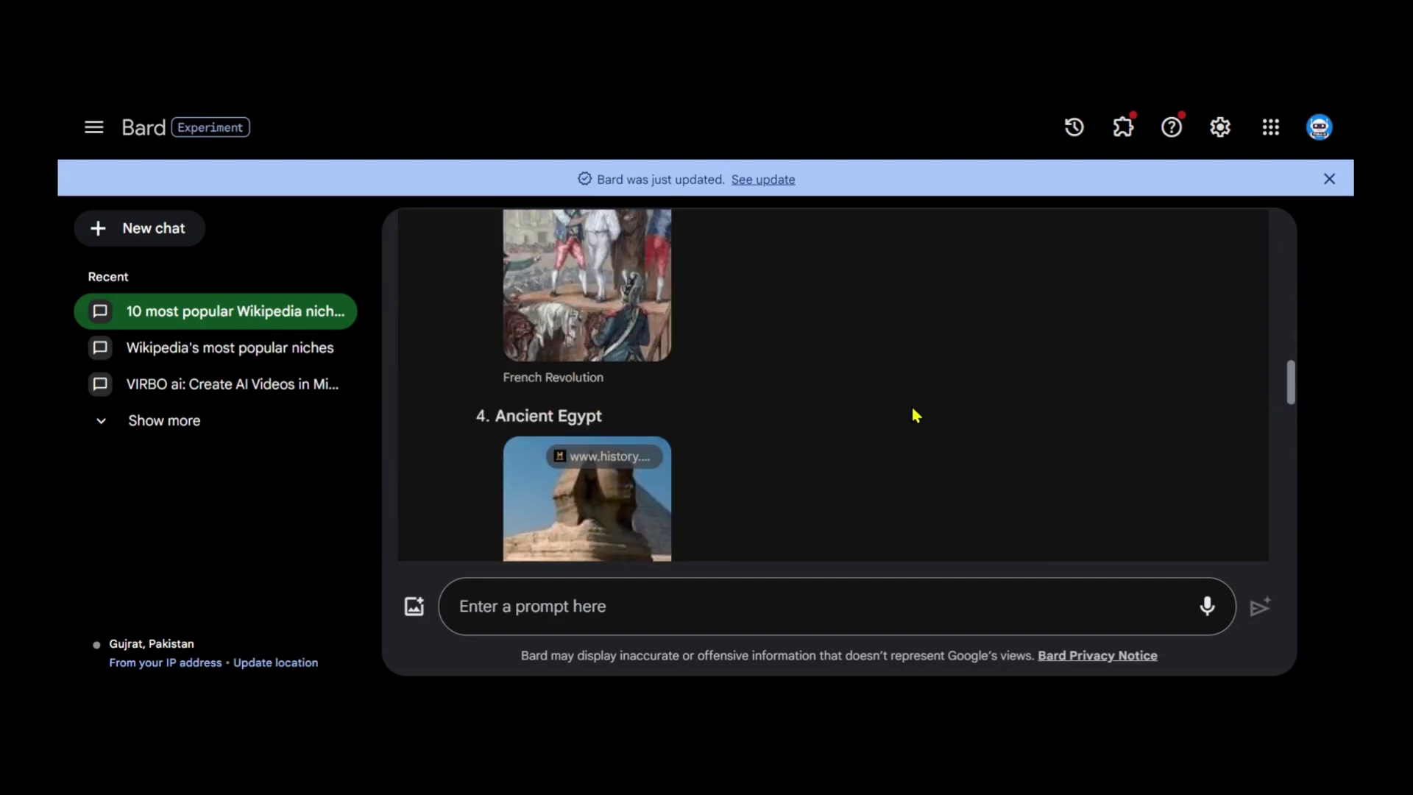
scroll(916, 416, down, 2)
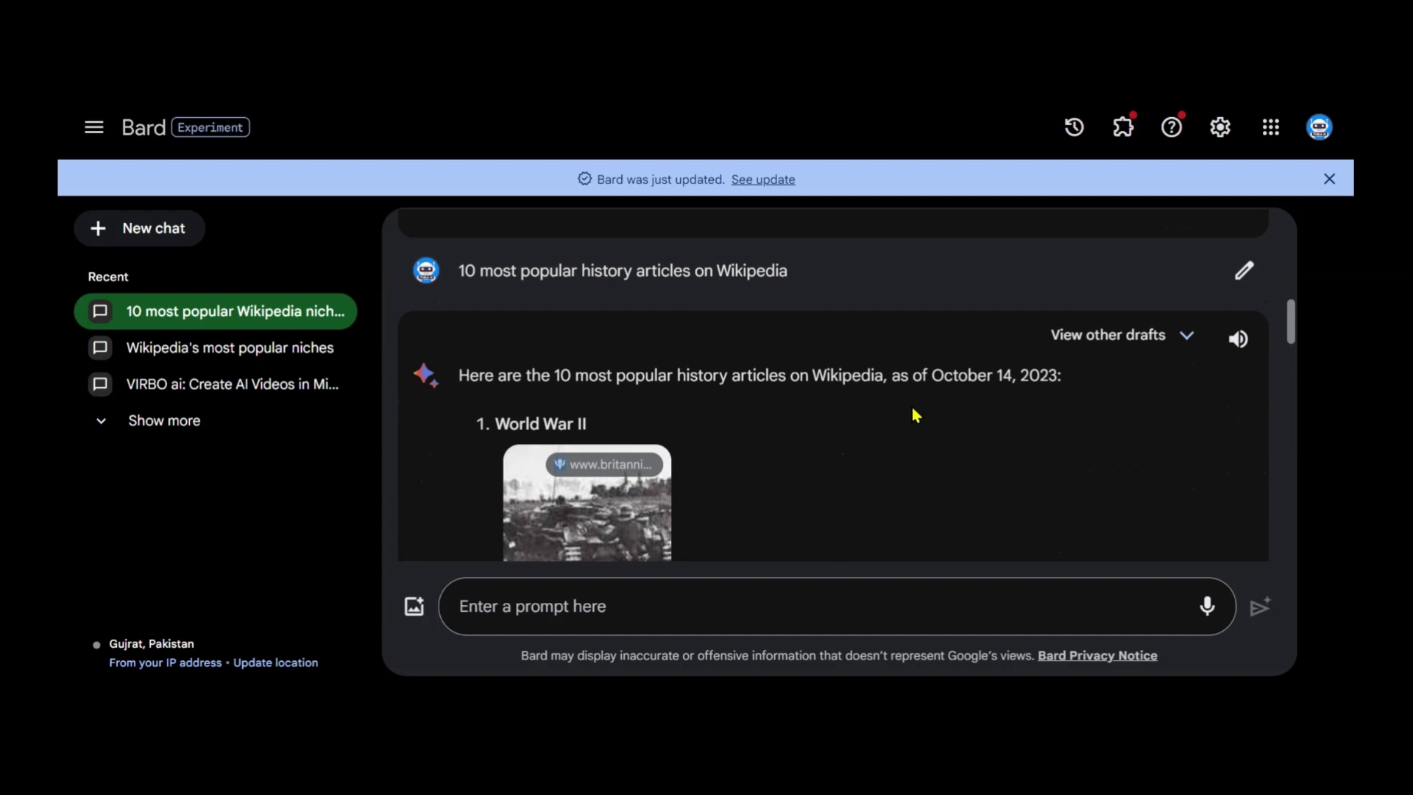
drag(496, 393, 585, 387)
click(600, 399)
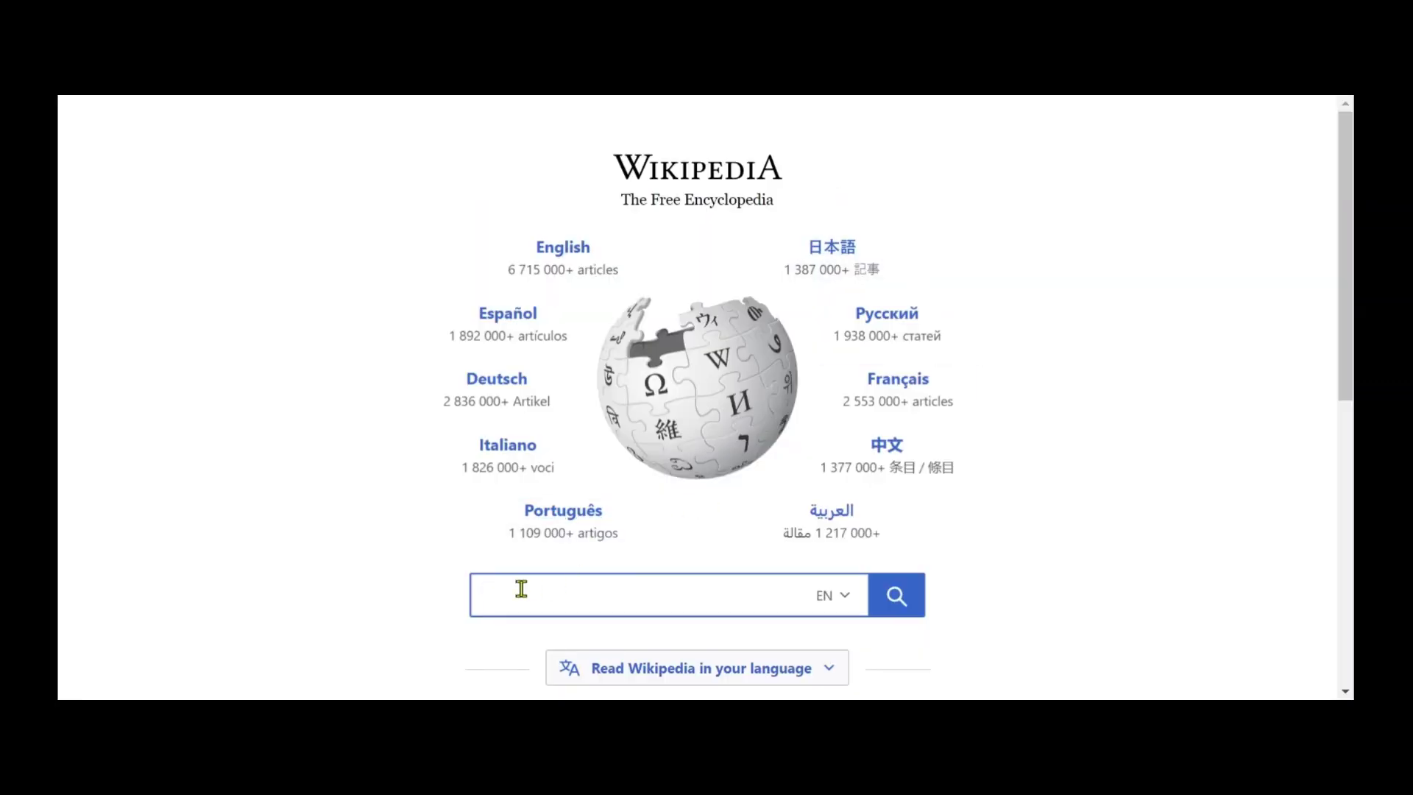
Step: Search Wikipedia for World War II and open the article
text(World War II)
scroll(1108, 537, down, 3)
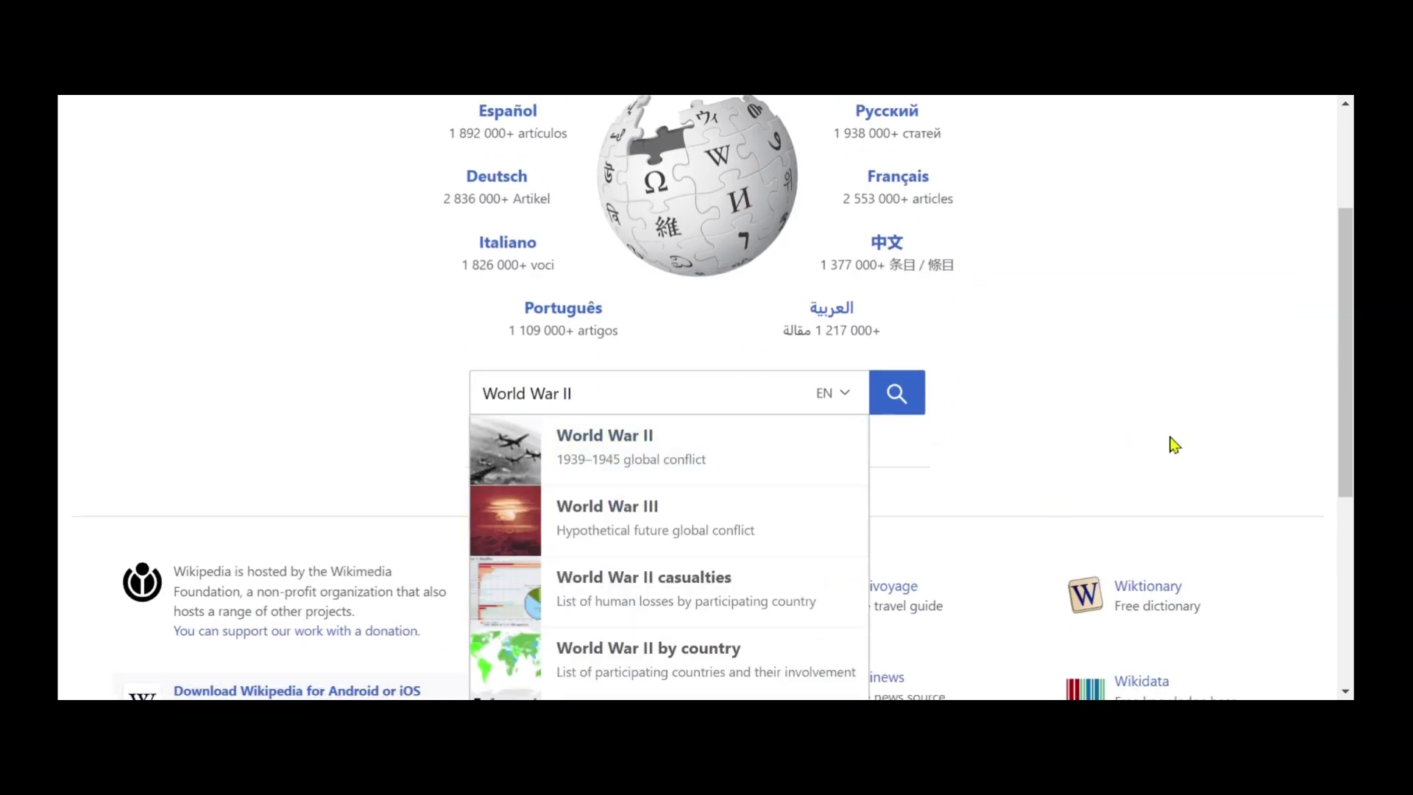
key(Return)
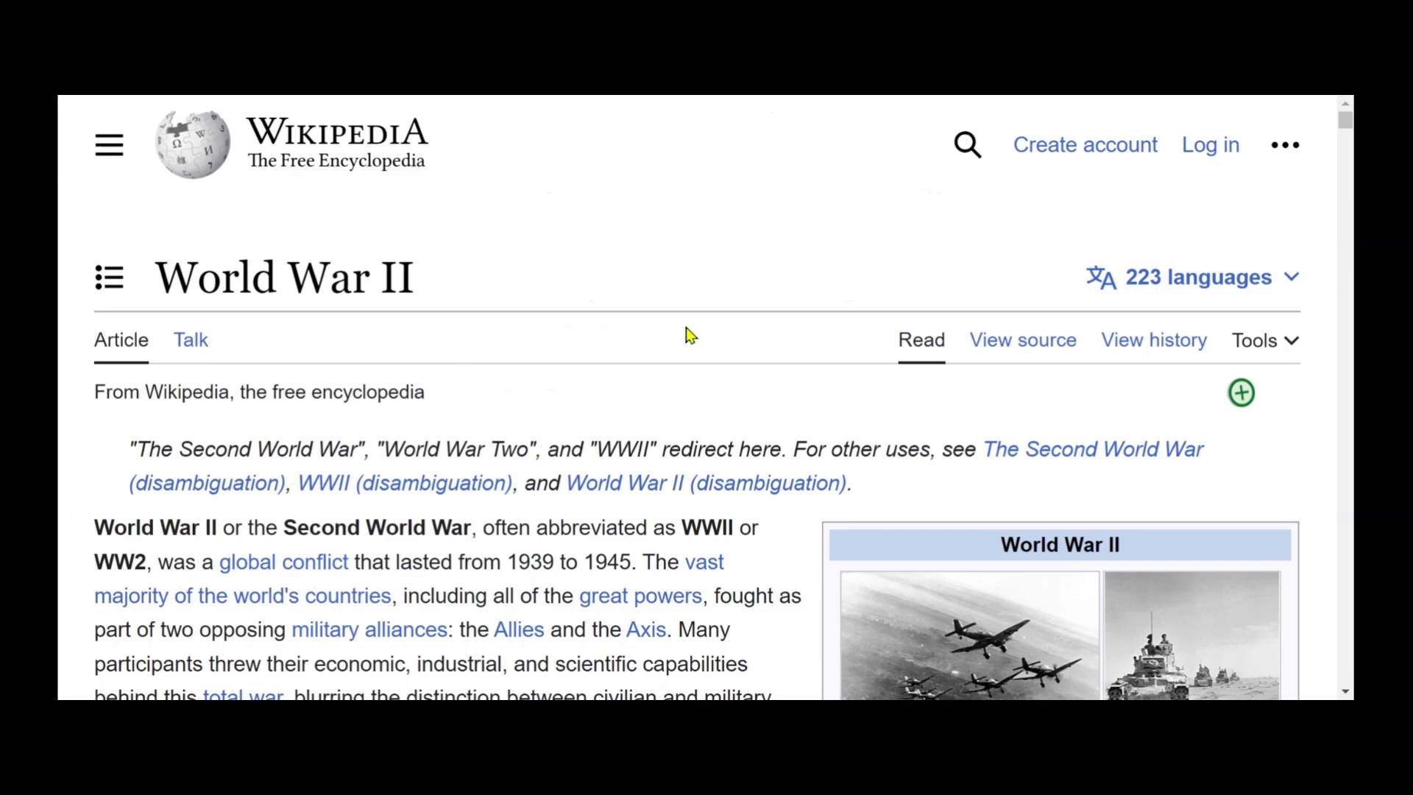
Step: Skim the article's background sections and select its web address for copying
key(ctrl+minus)
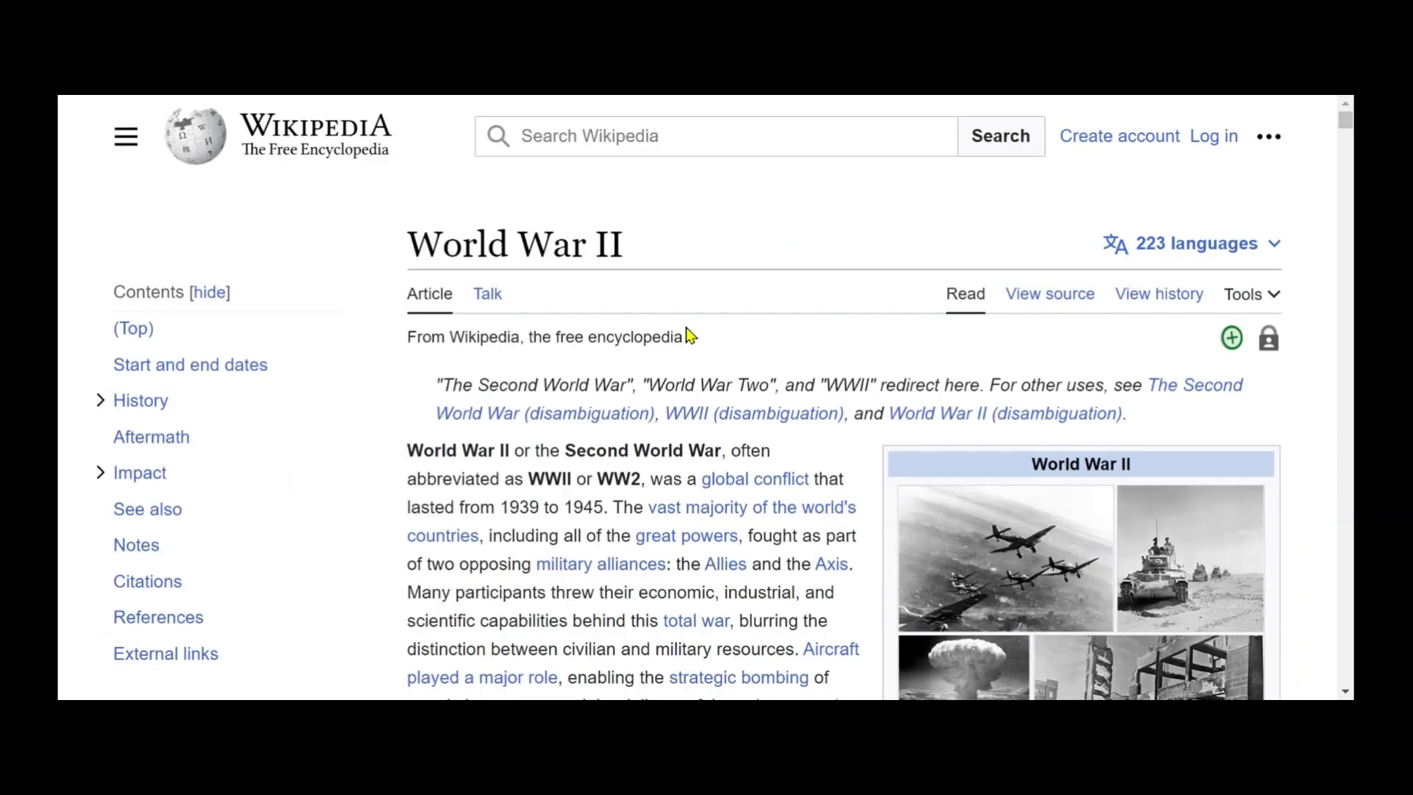
scroll(689, 336, down, 20)
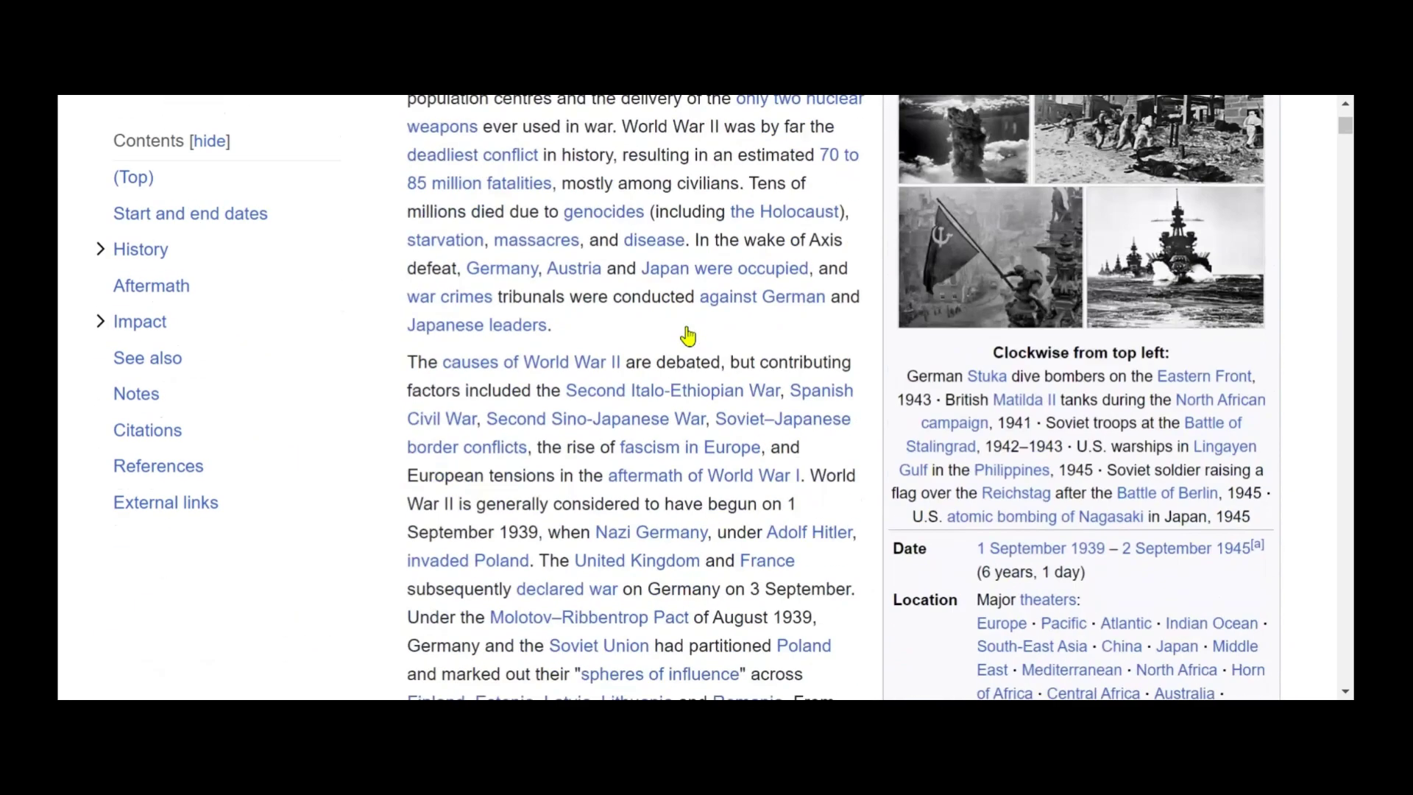
scroll(687, 326, down, 20)
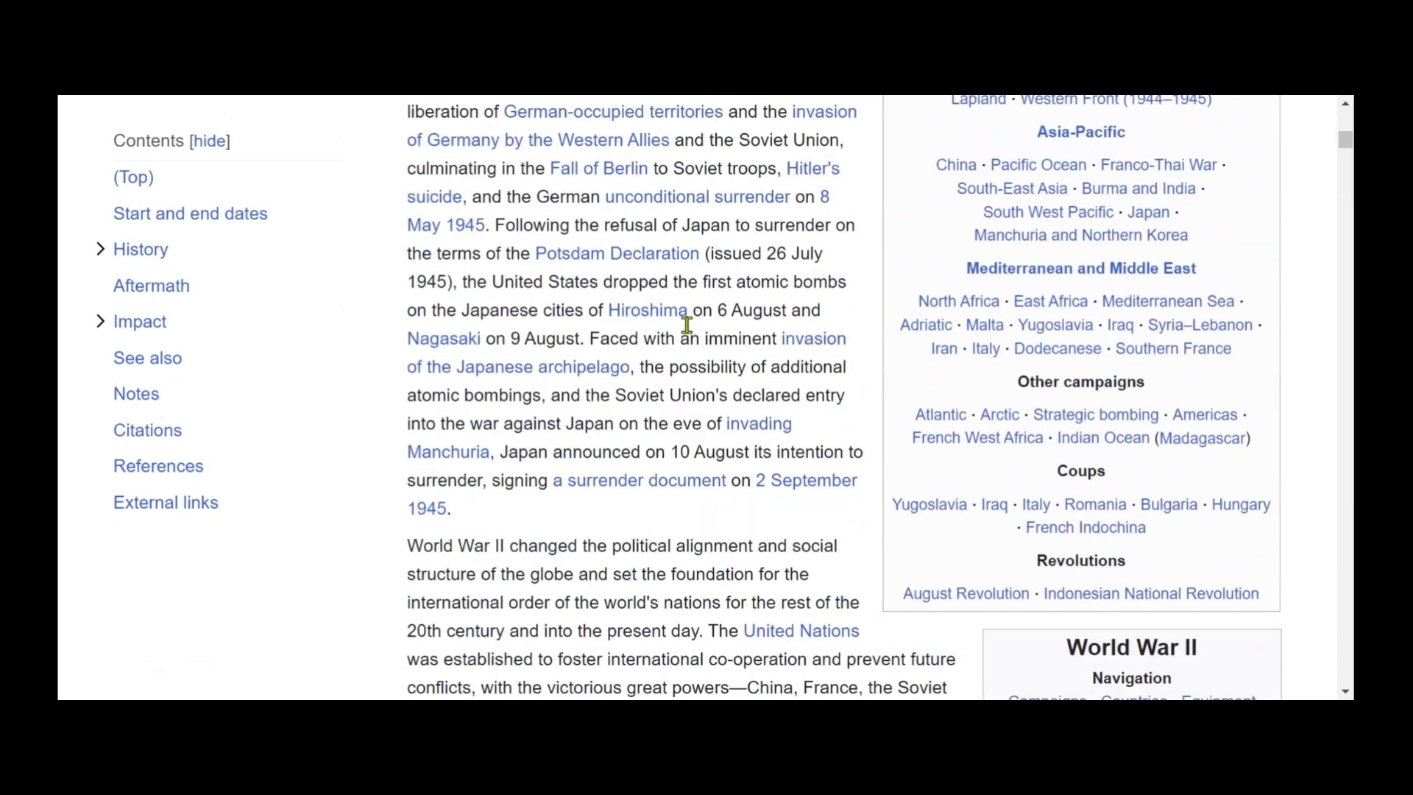
scroll(686, 326, down, 20)
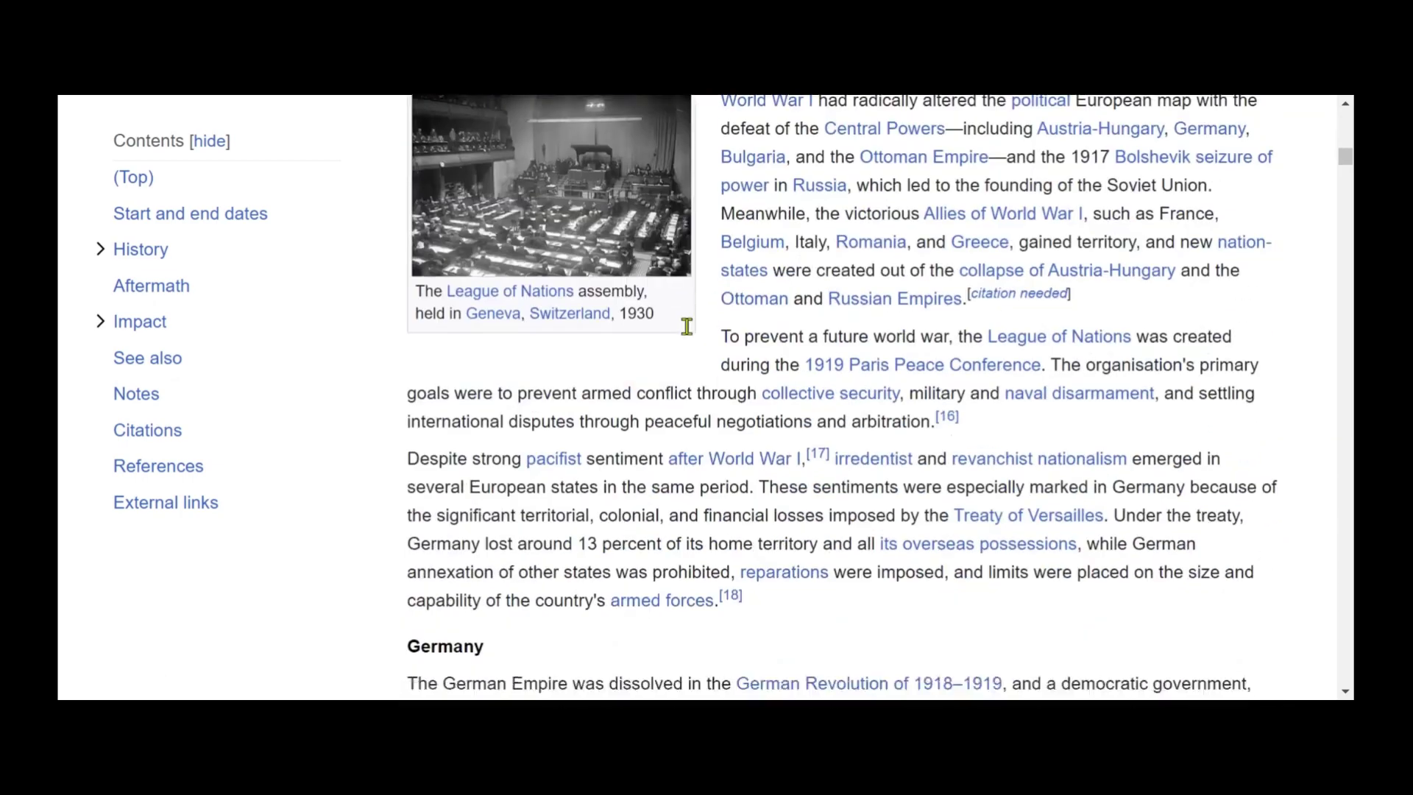
scroll(687, 326, down, 20)
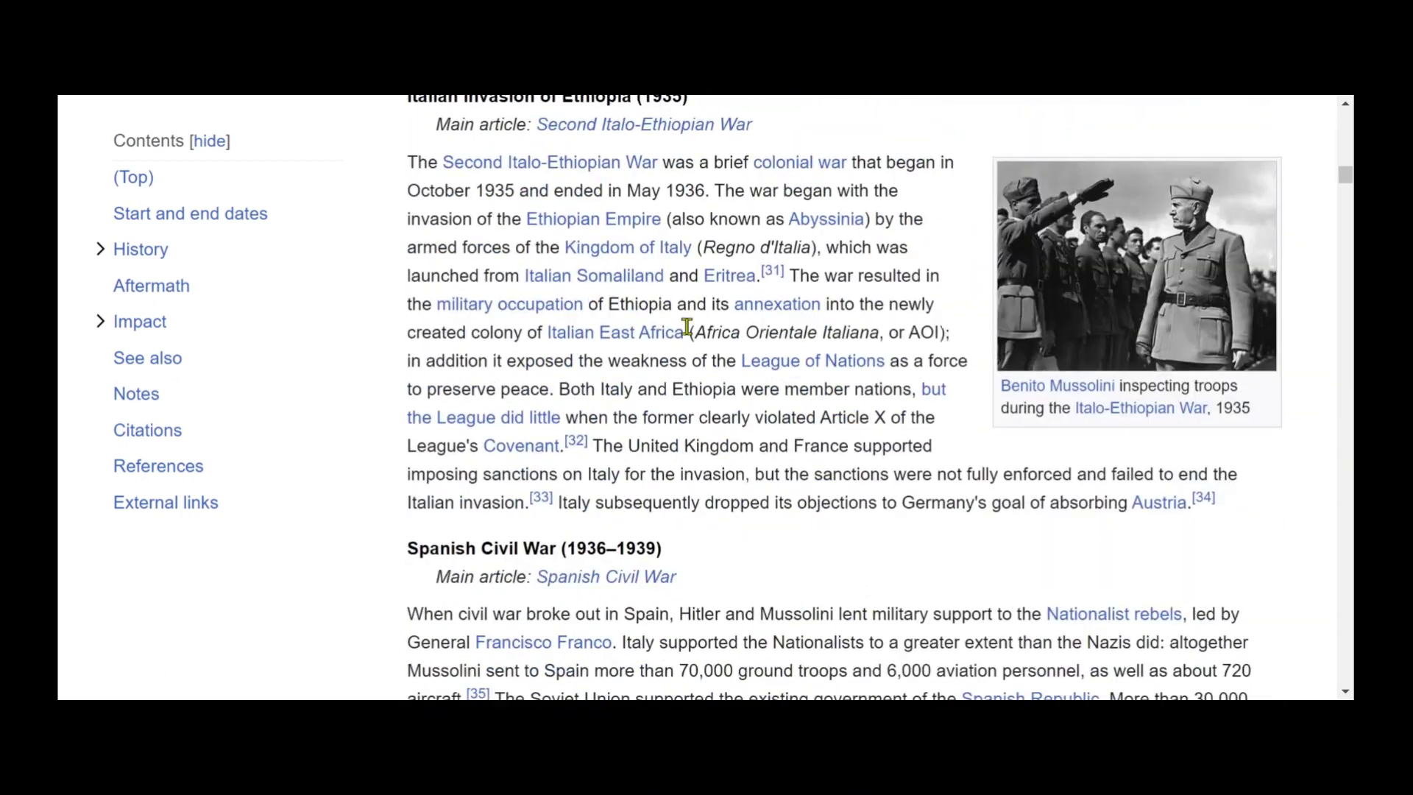
scroll(686, 326, down, 20)
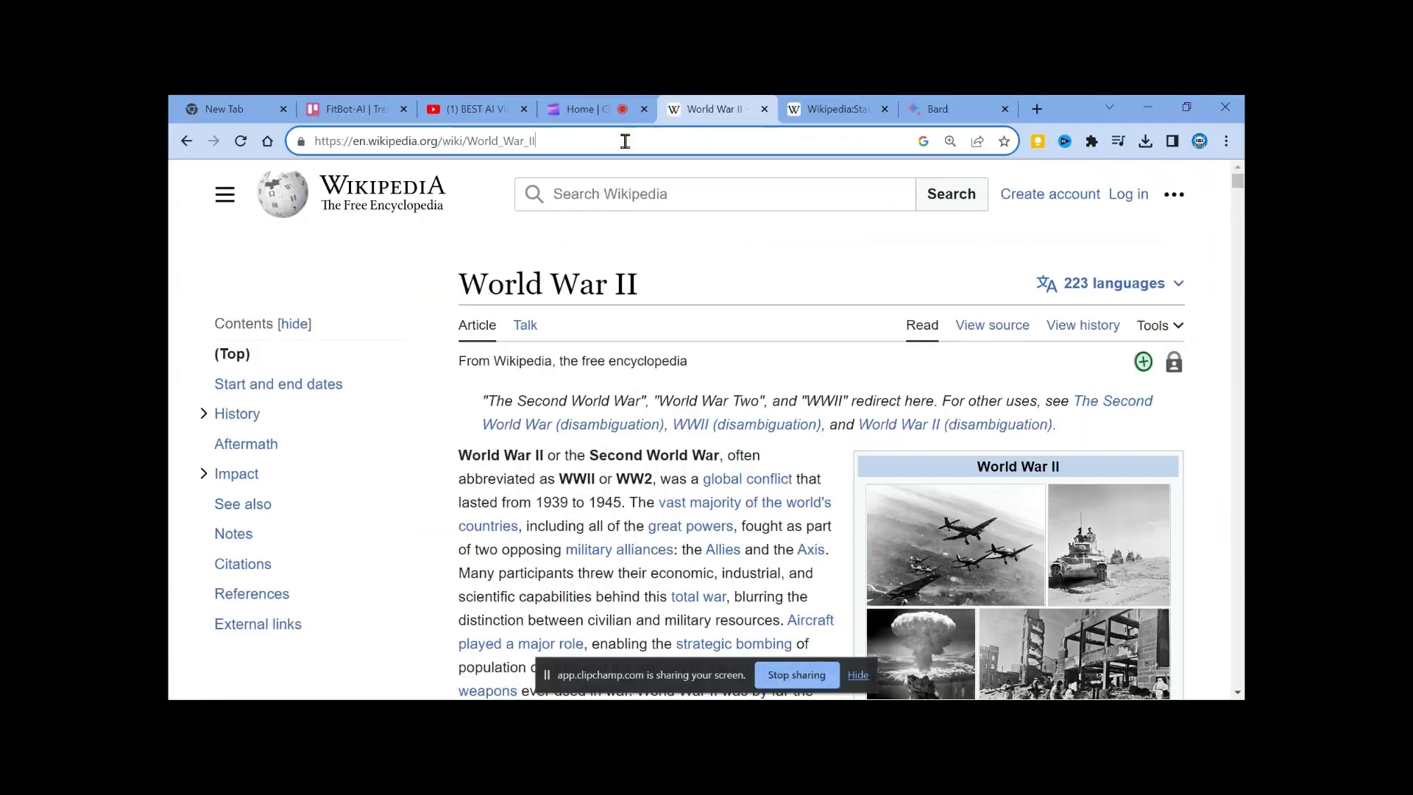
drag(621, 139, 305, 140)
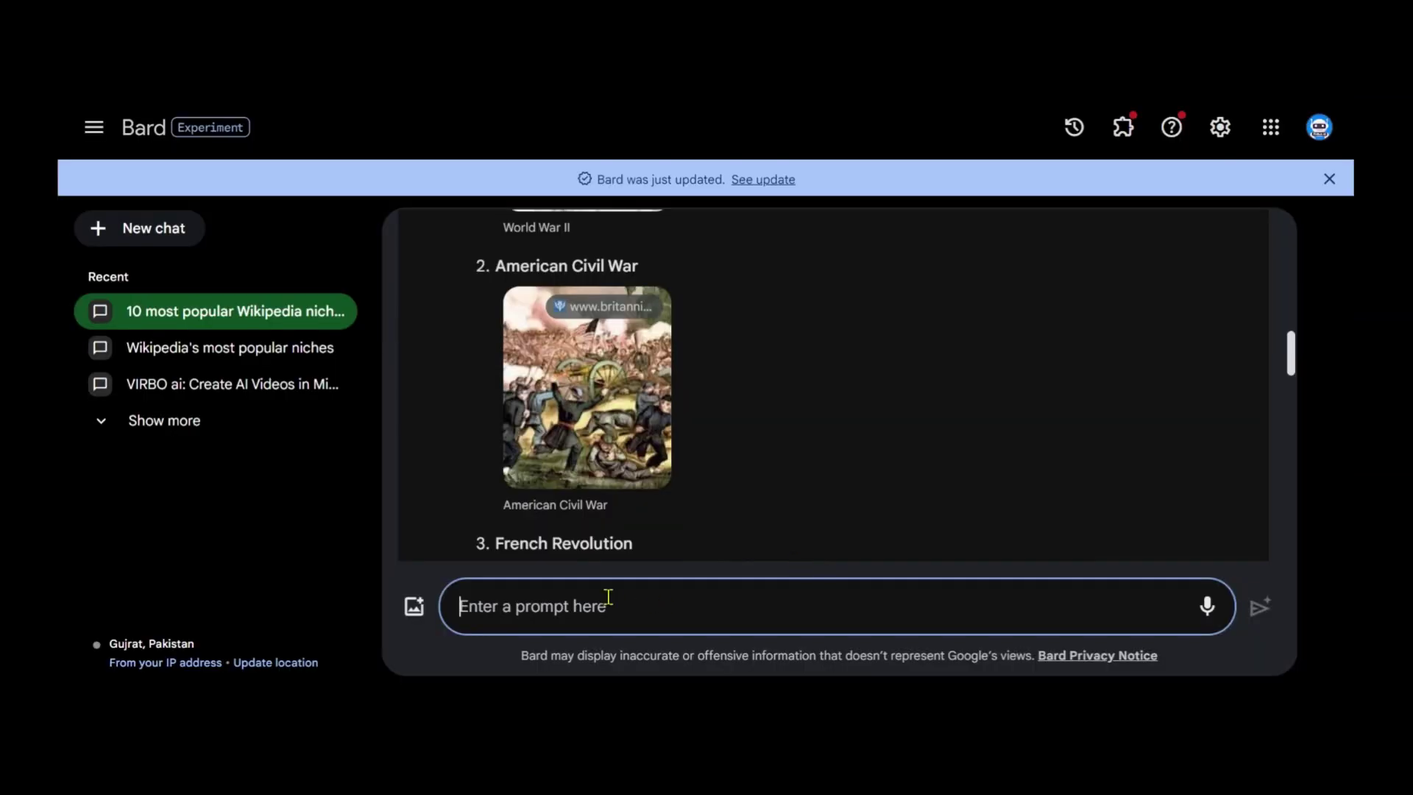
Step: Ask Bard for a shorter, tutorial-friendly rewrite of the World War II article link
text(Rewrite the article into a shorter version suitable for a tutorial.)
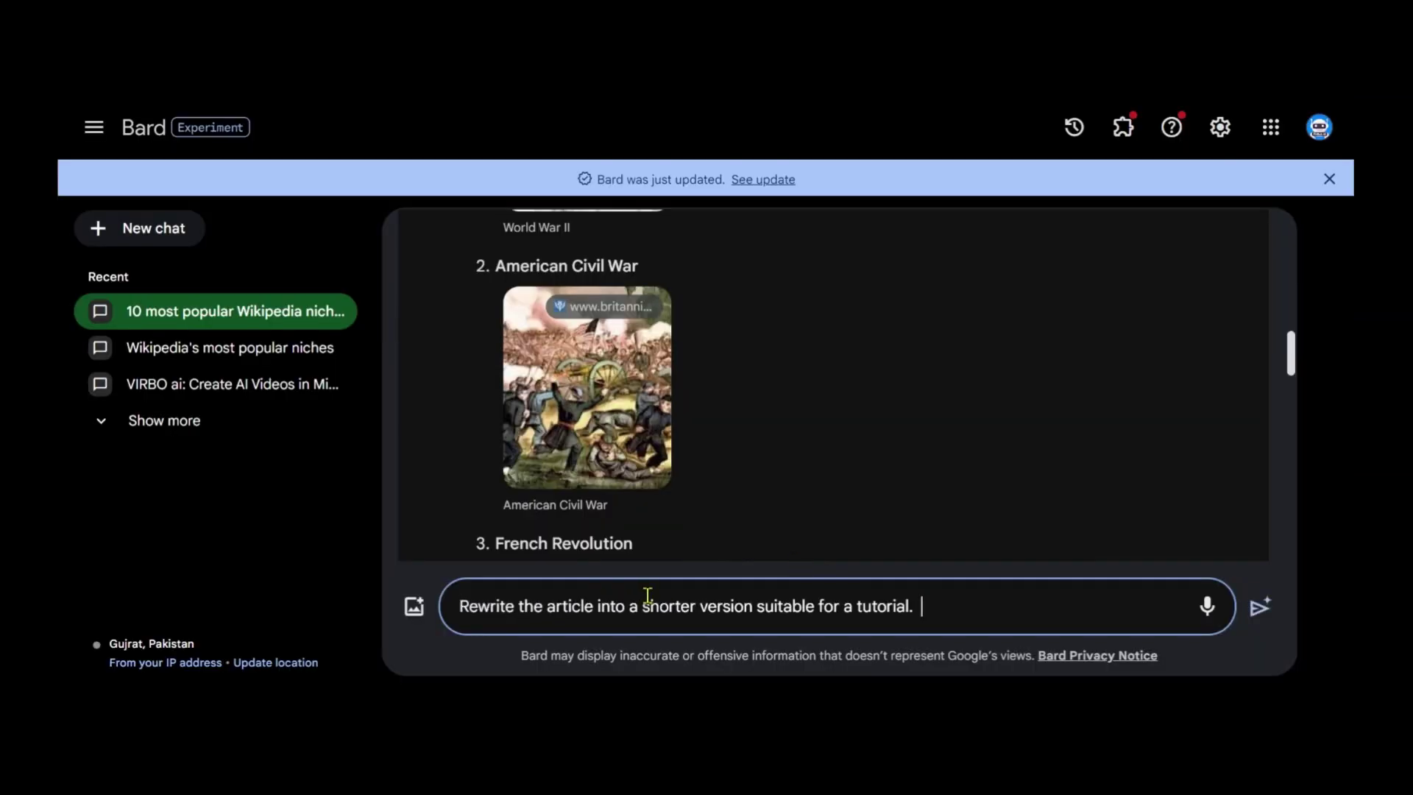
click(1012, 100)
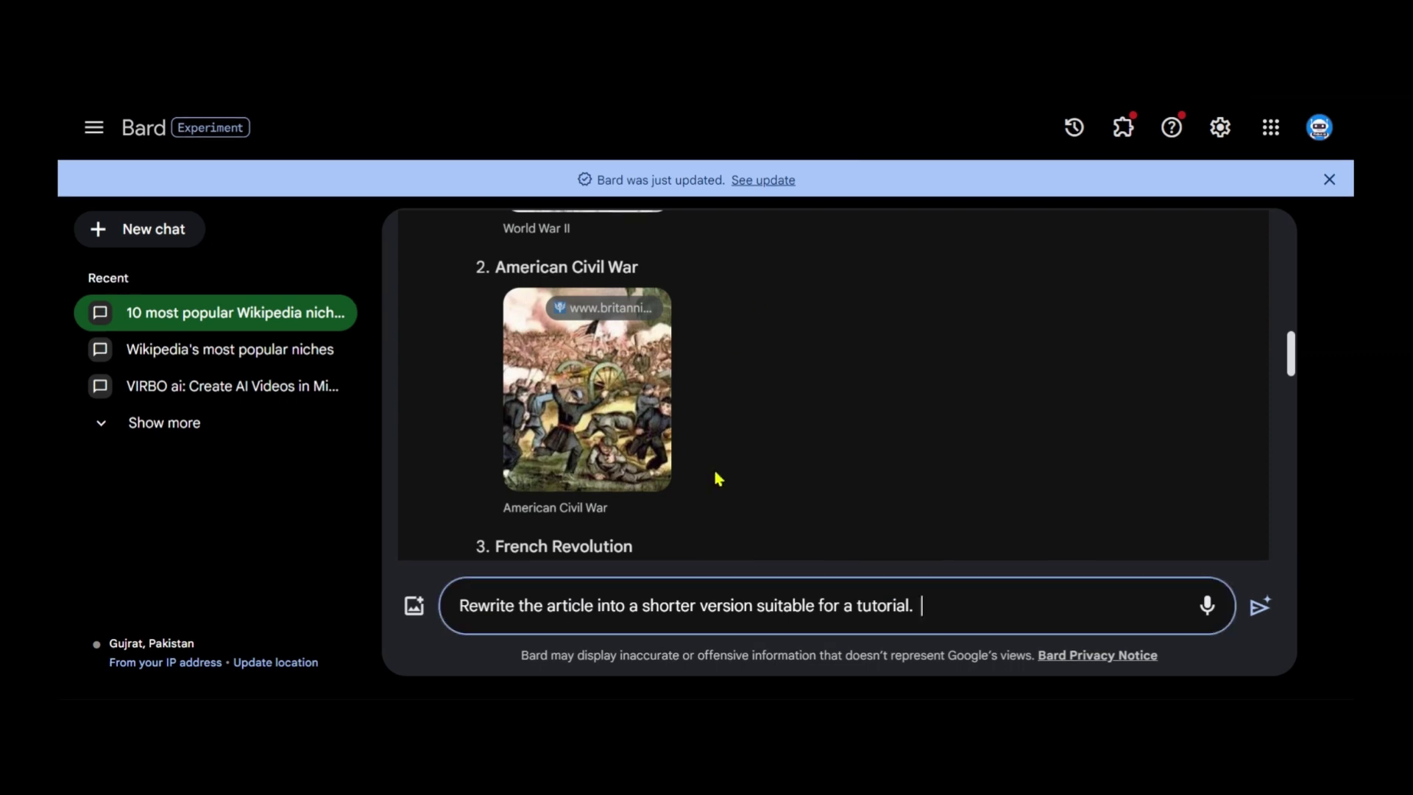
text(https://en.wikipedia.org/wiki/World_War_II)
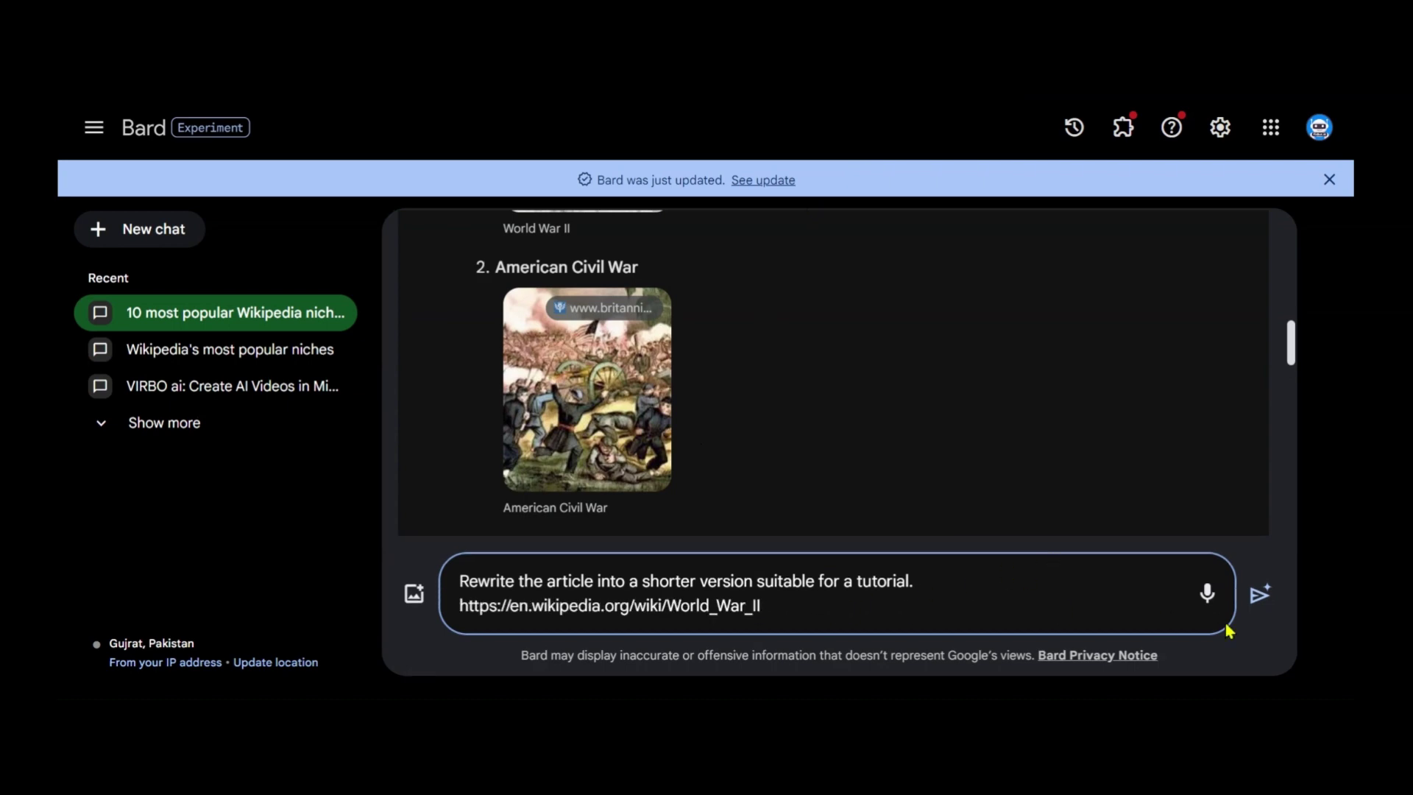
click(1259, 593)
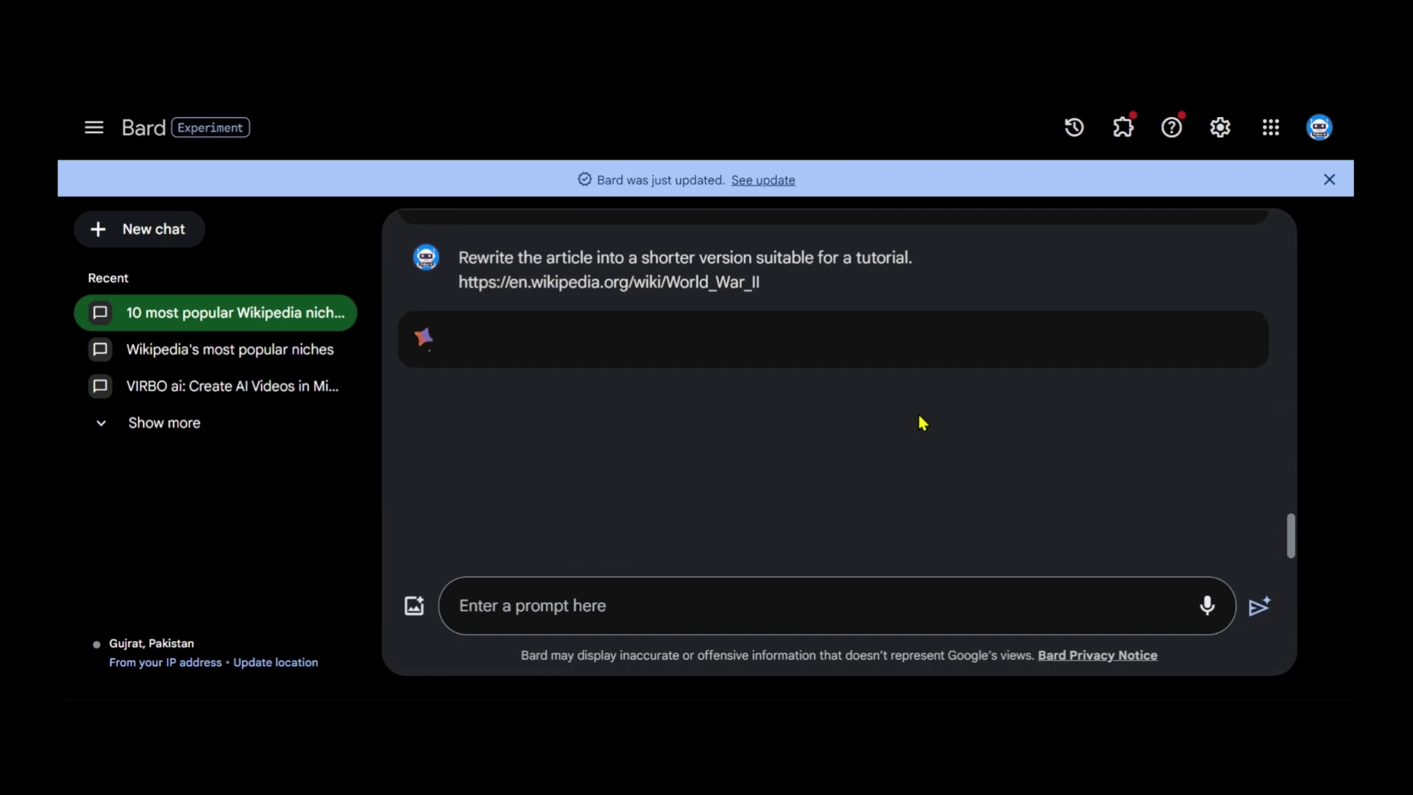
Step: Play Bard's rewritten summary aloud briefly, then pause it and review the text
scroll(601, 301, up, 2)
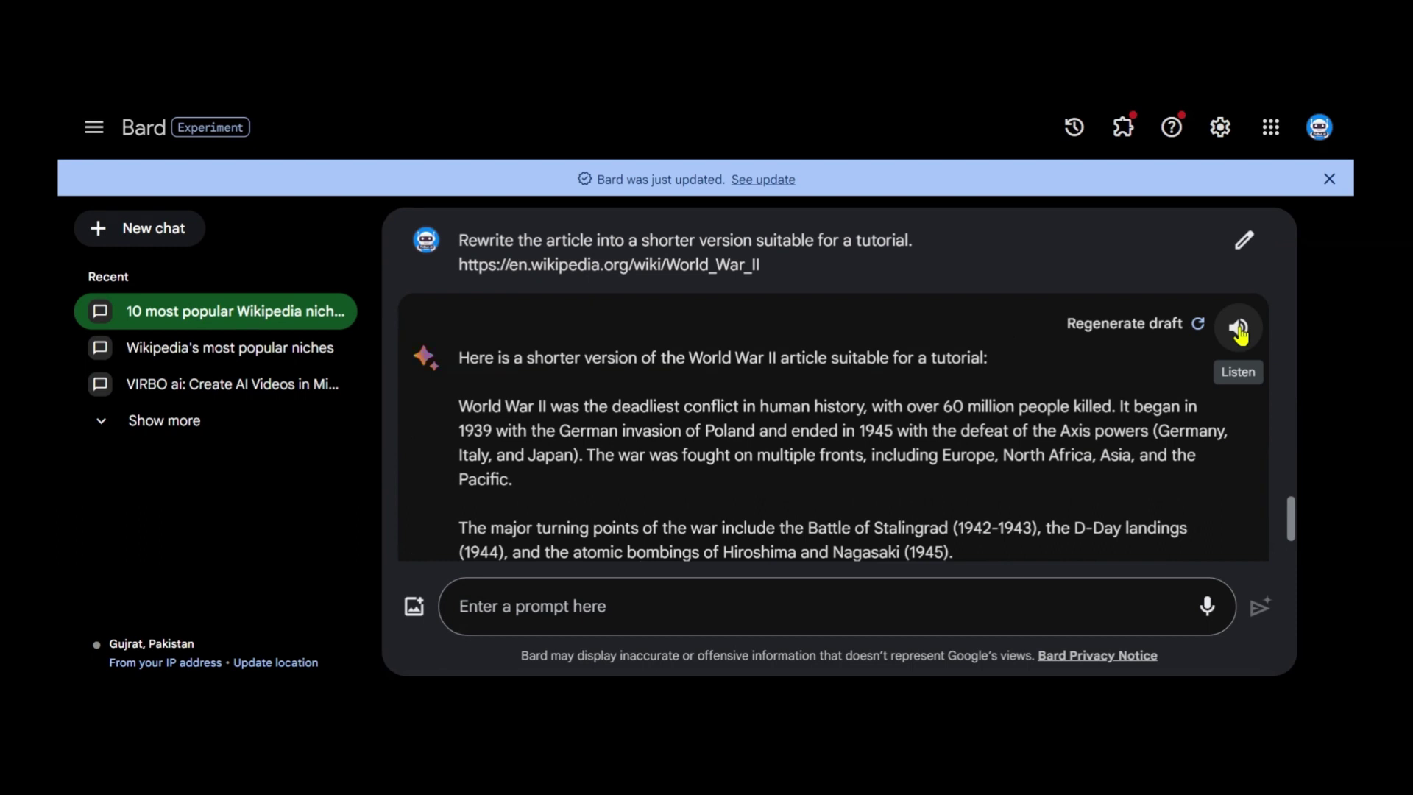
click(1240, 332)
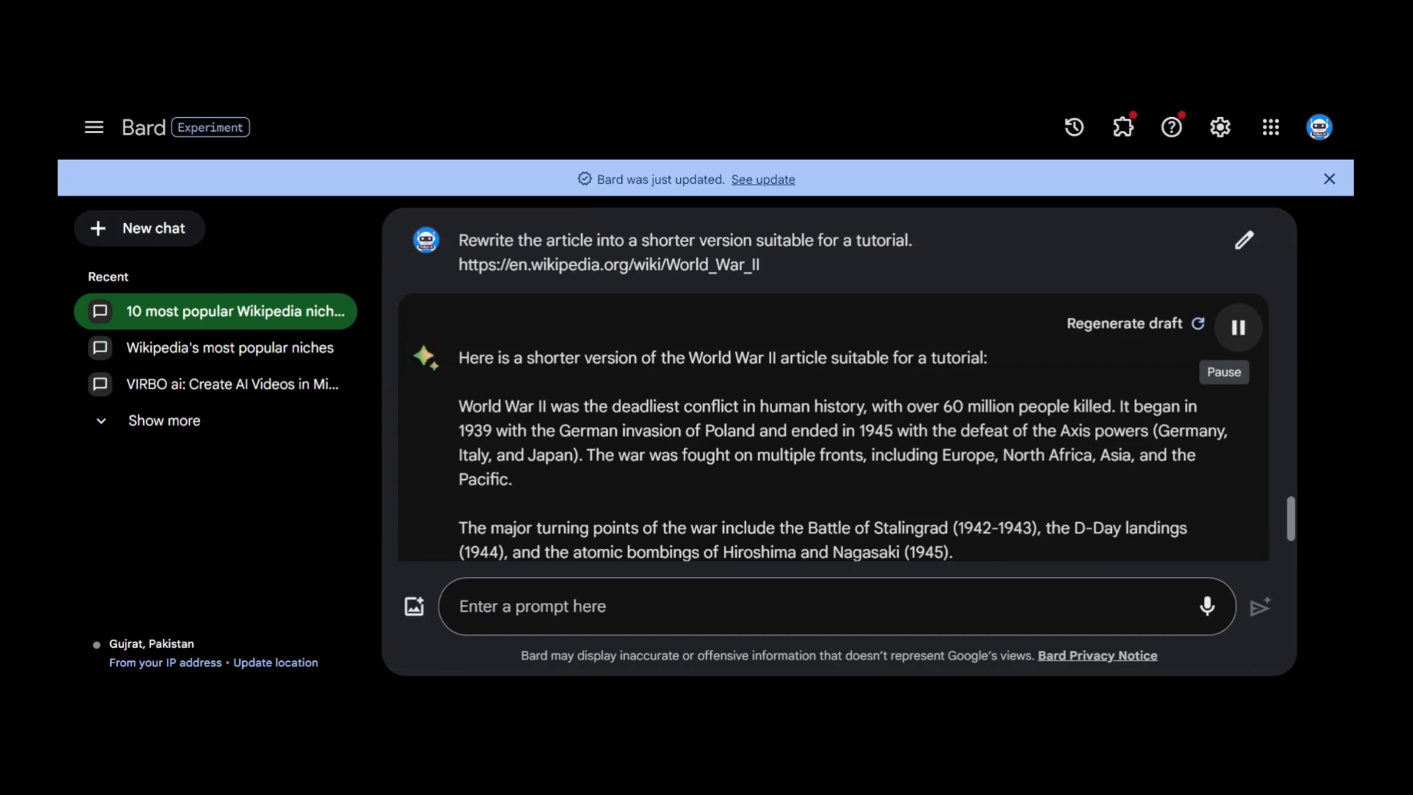
click(1239, 328)
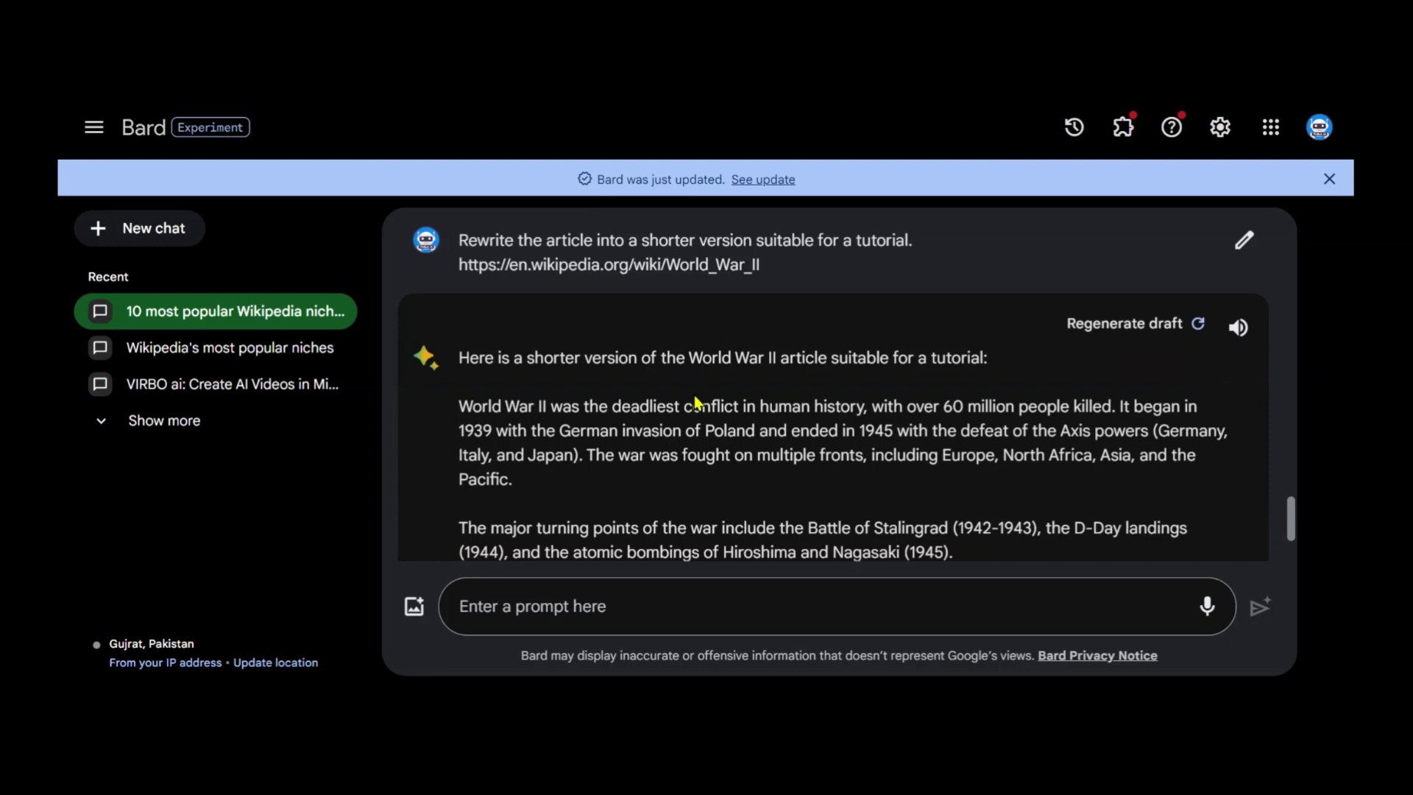
scroll(695, 402, down, 3)
scroll(692, 395, up, 4)
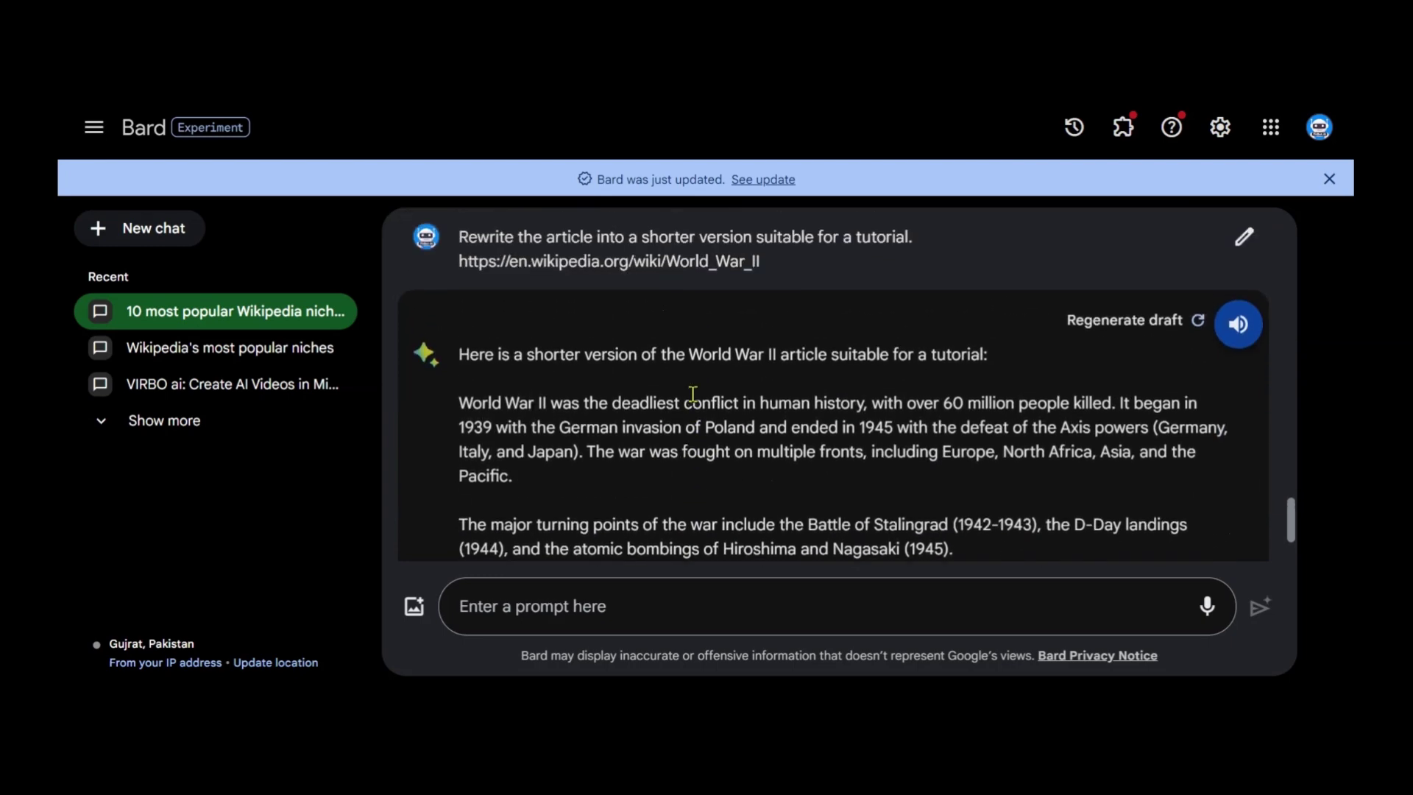
scroll(694, 394, down, 3)
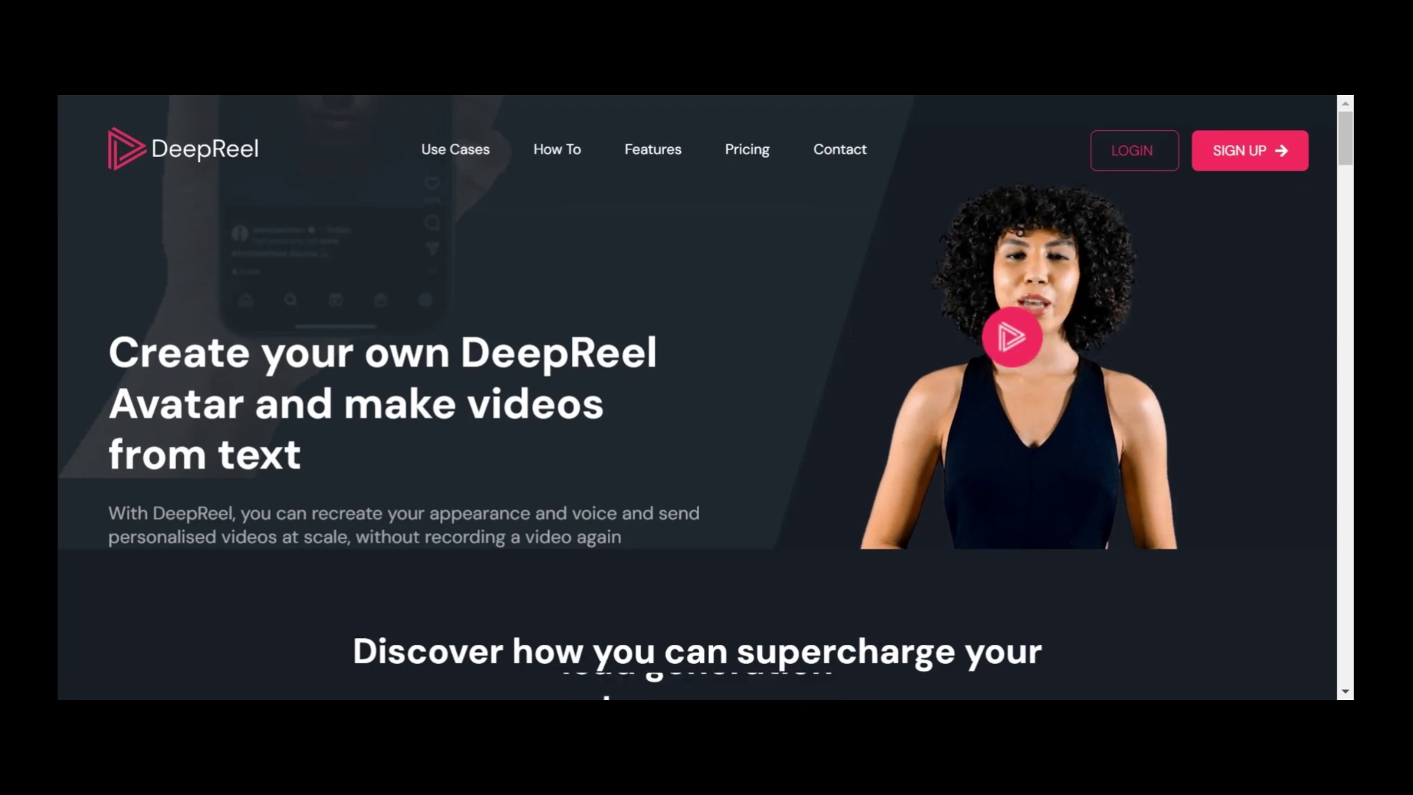
Step: Sign up on deepreel.com with an e-mail and enter the login code from Gmail
scroll(589, 447, down, 4)
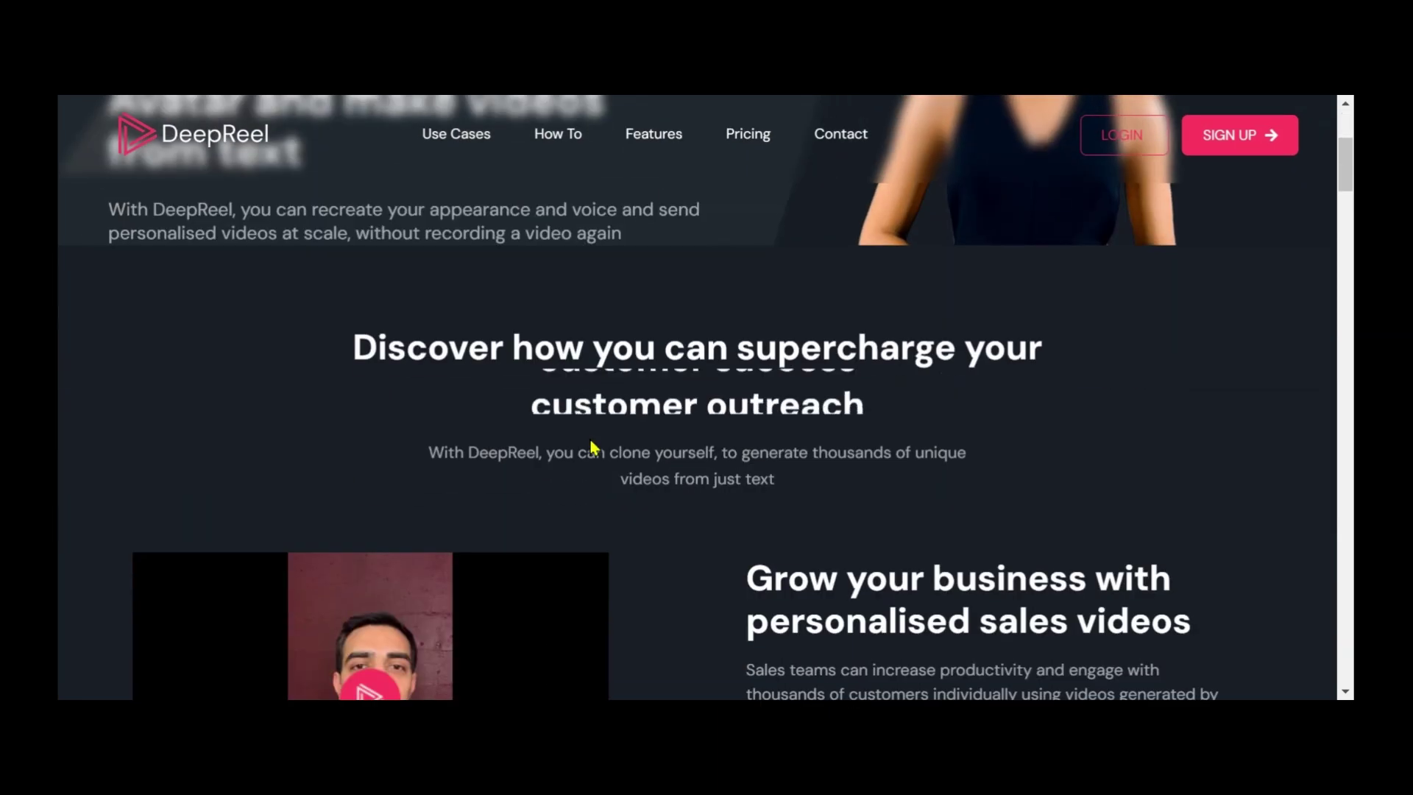
scroll(590, 448, down, 3)
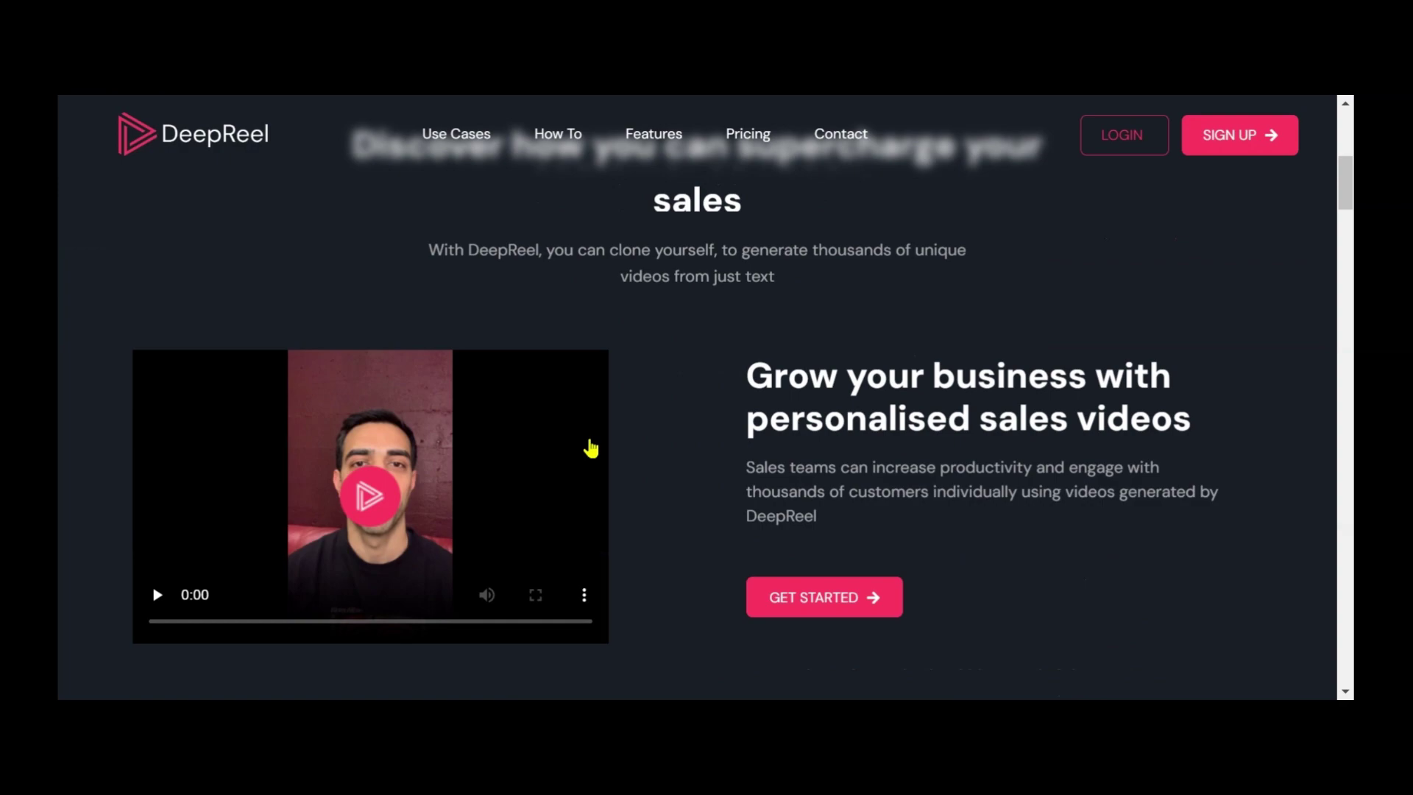
scroll(744, 458, down, 8)
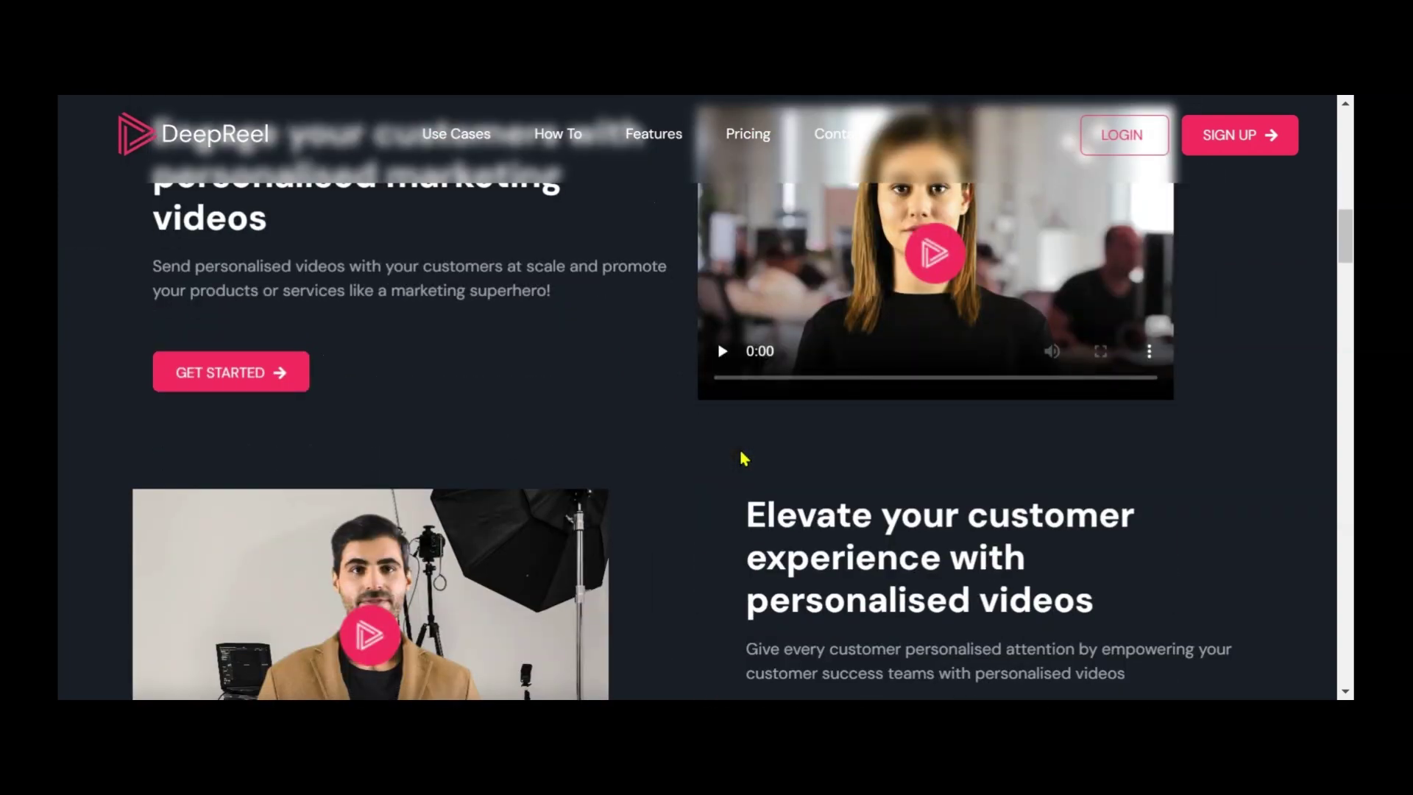
scroll(744, 458, down, 12)
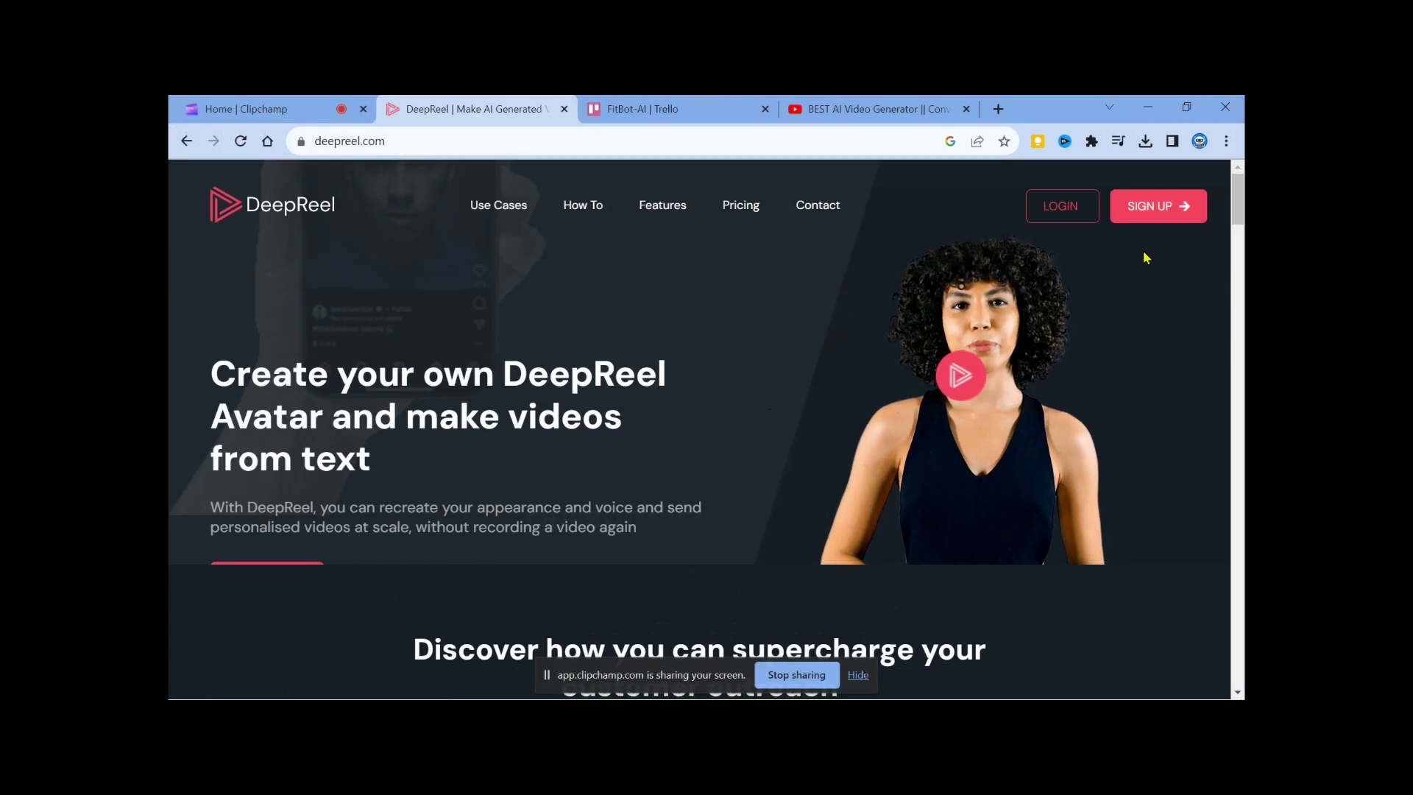
click(1159, 207)
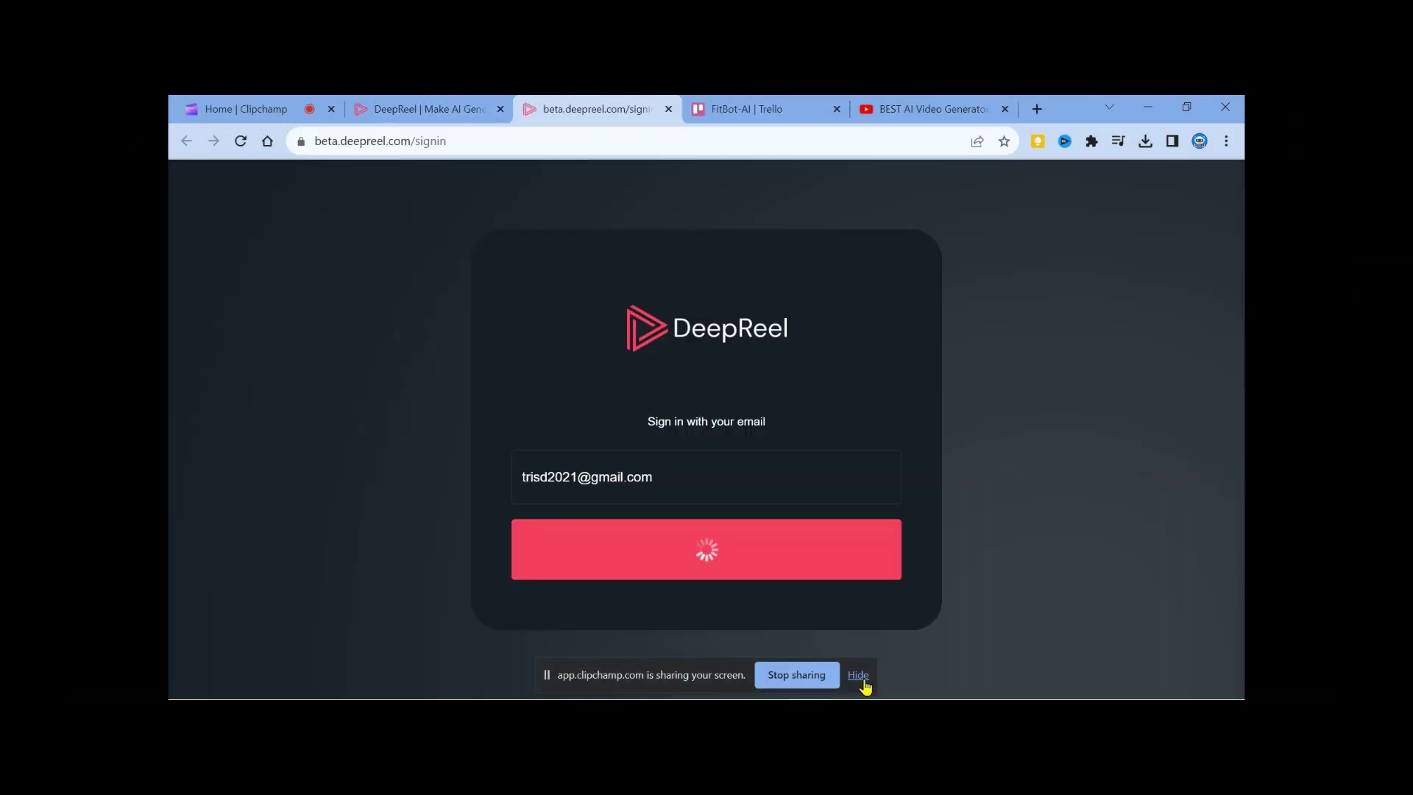
click(861, 678)
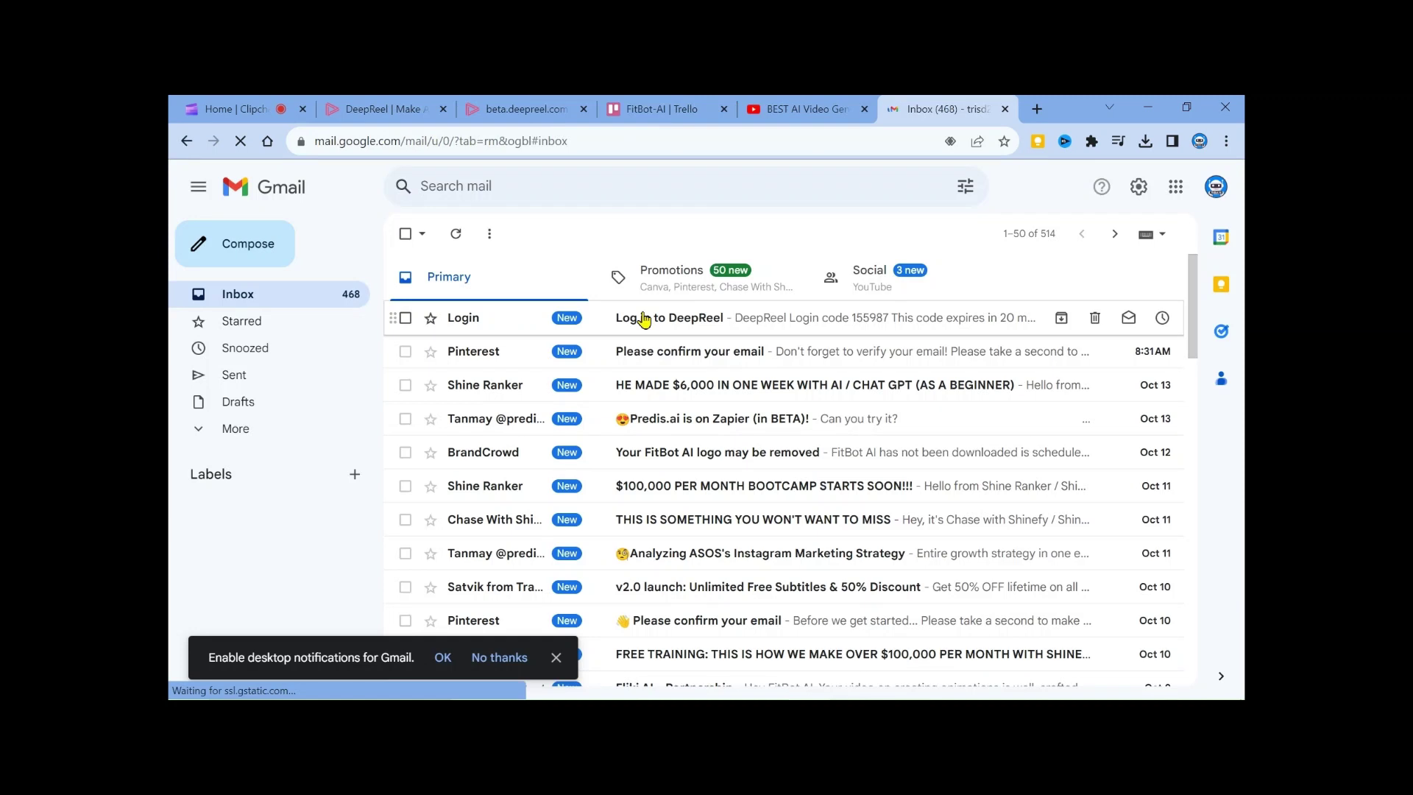
click(643, 318)
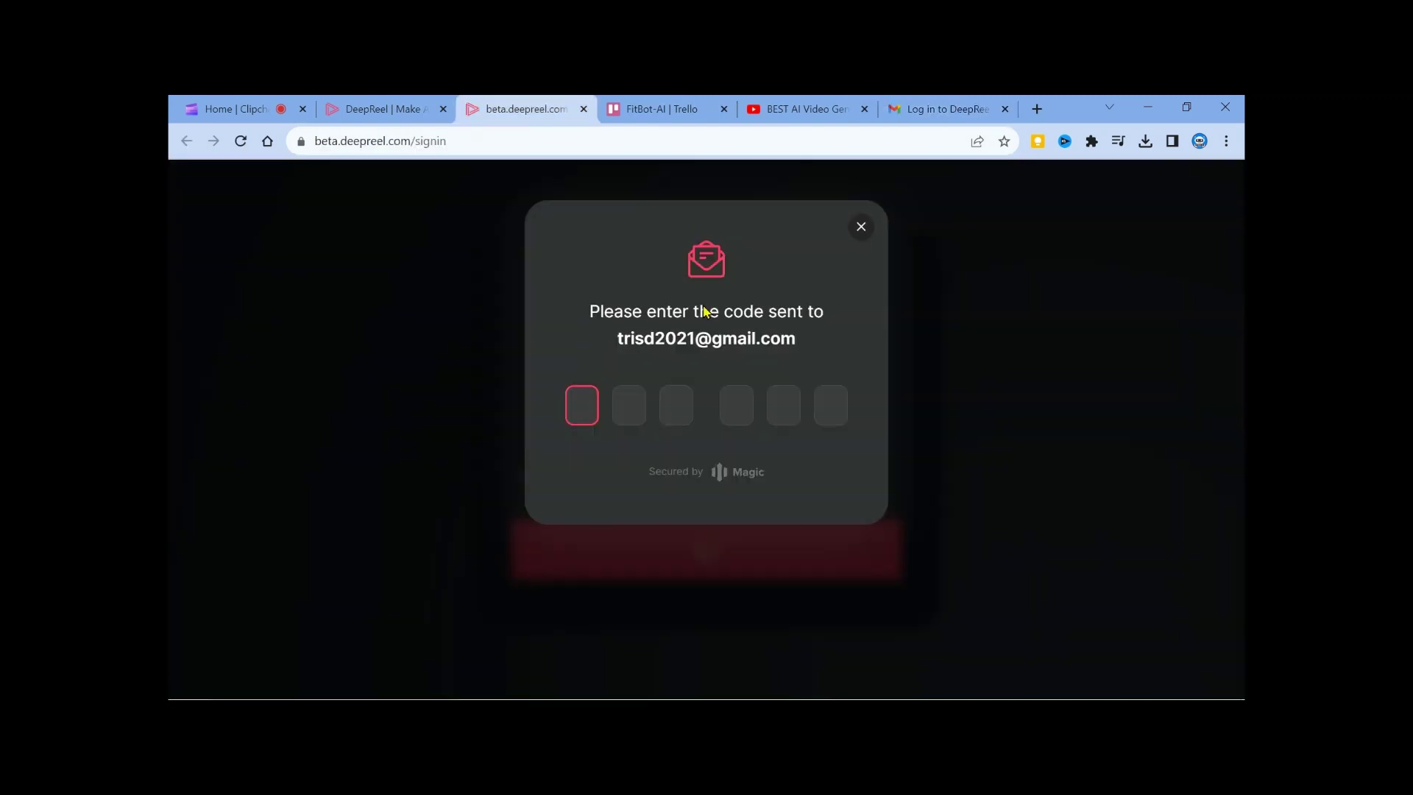
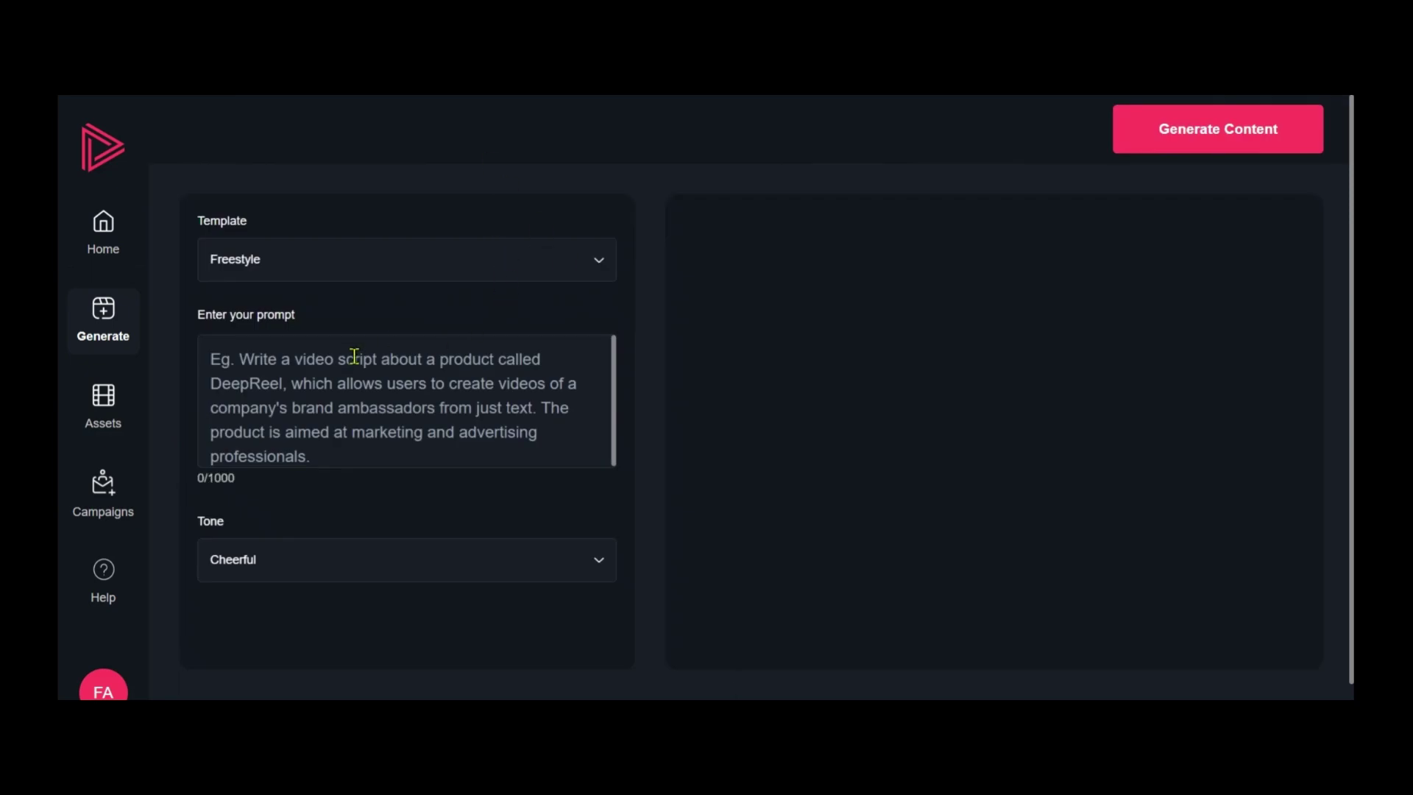
Step: Generate cheerful Freestyle World War II YouTube intro scripts from the pasted prompt and review them
text(Write a YouTube video intro about World War II)
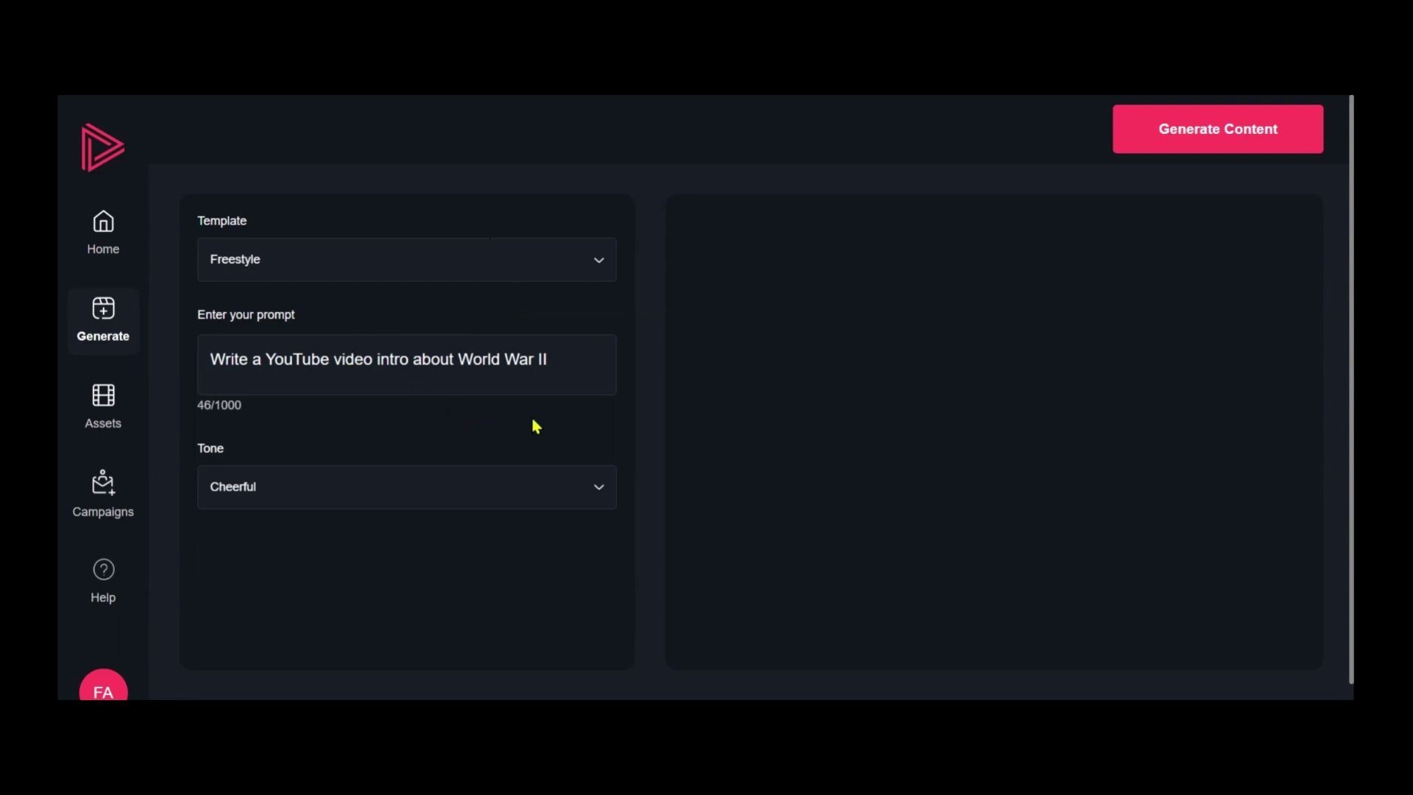
click(593, 261)
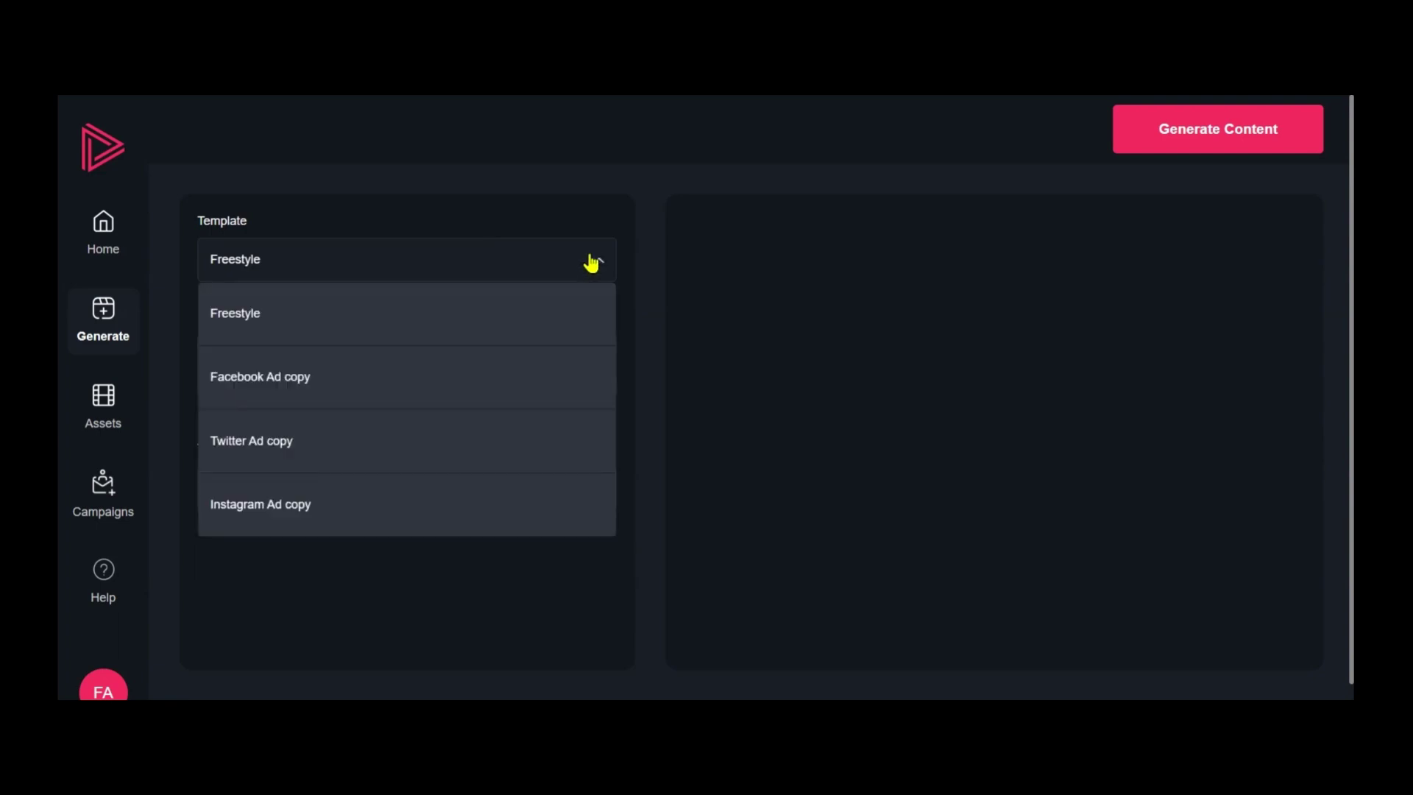
click(459, 317)
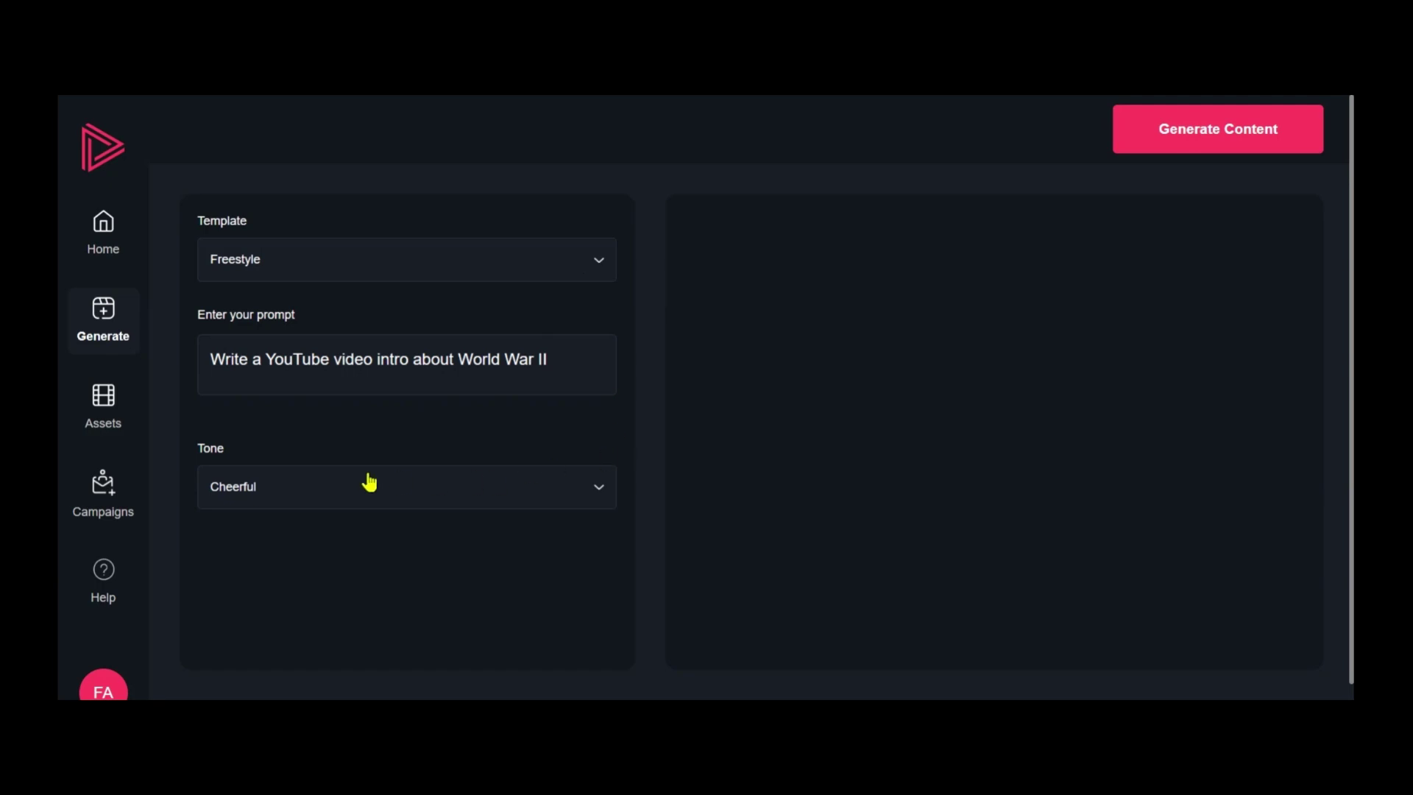
key(Return)
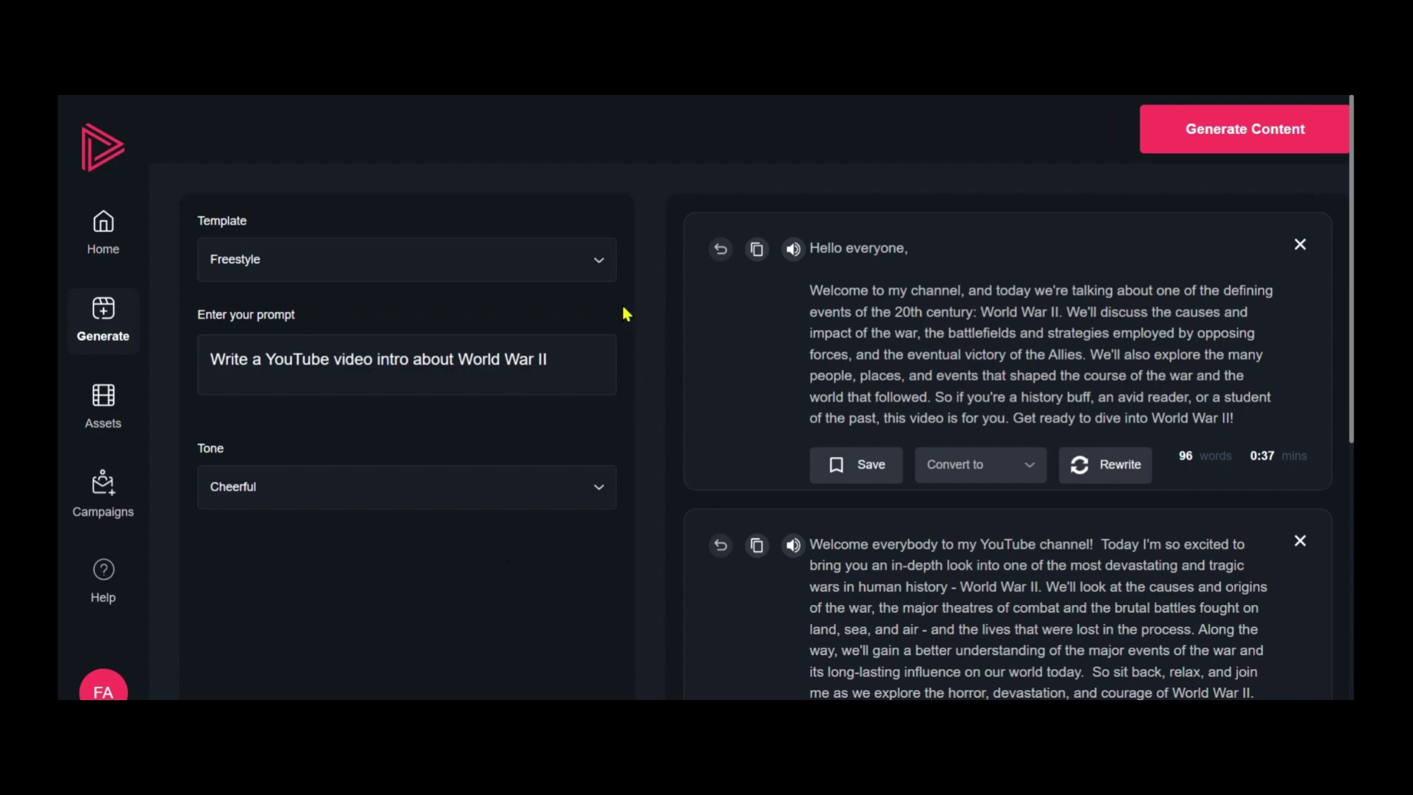
scroll(1081, 333, down, 2)
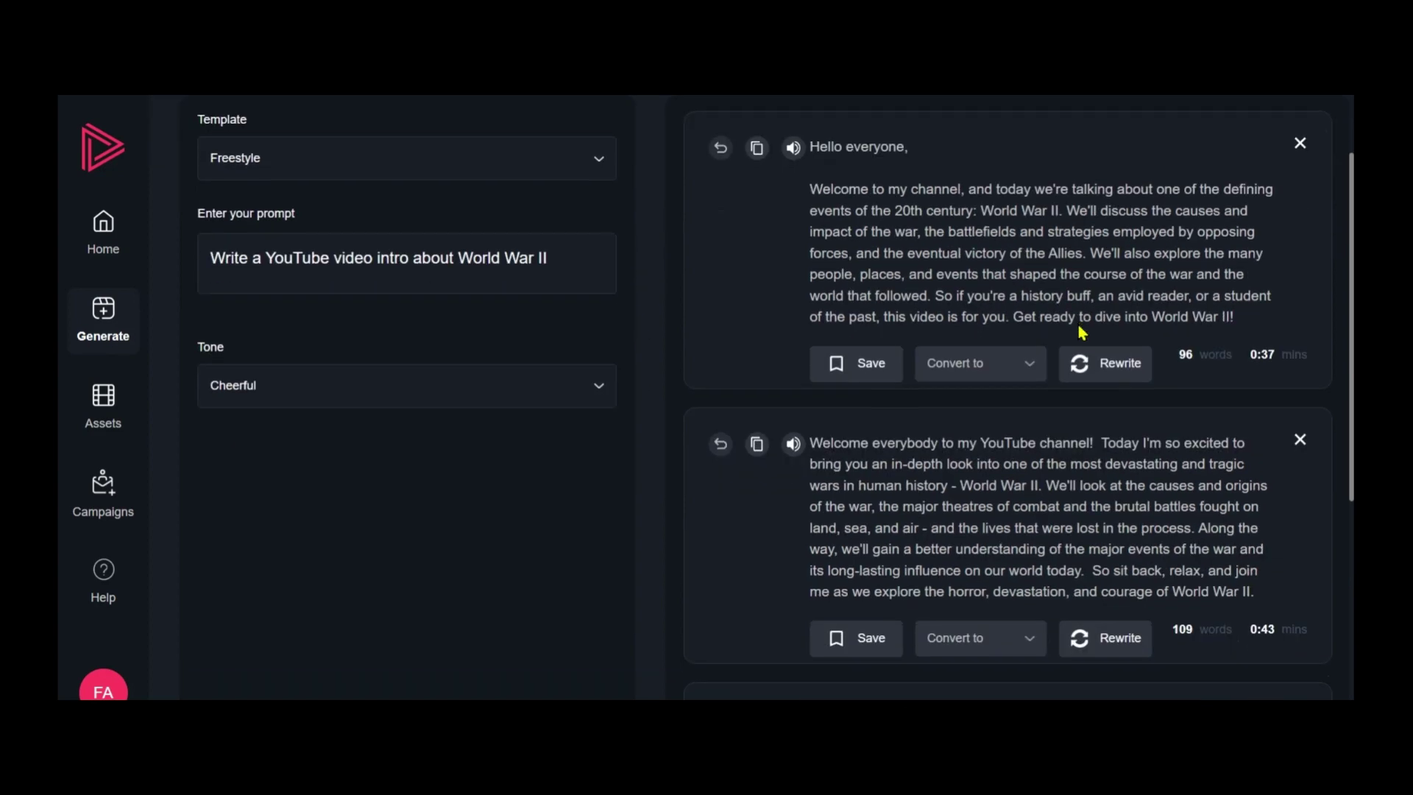
scroll(1082, 333, down, 5)
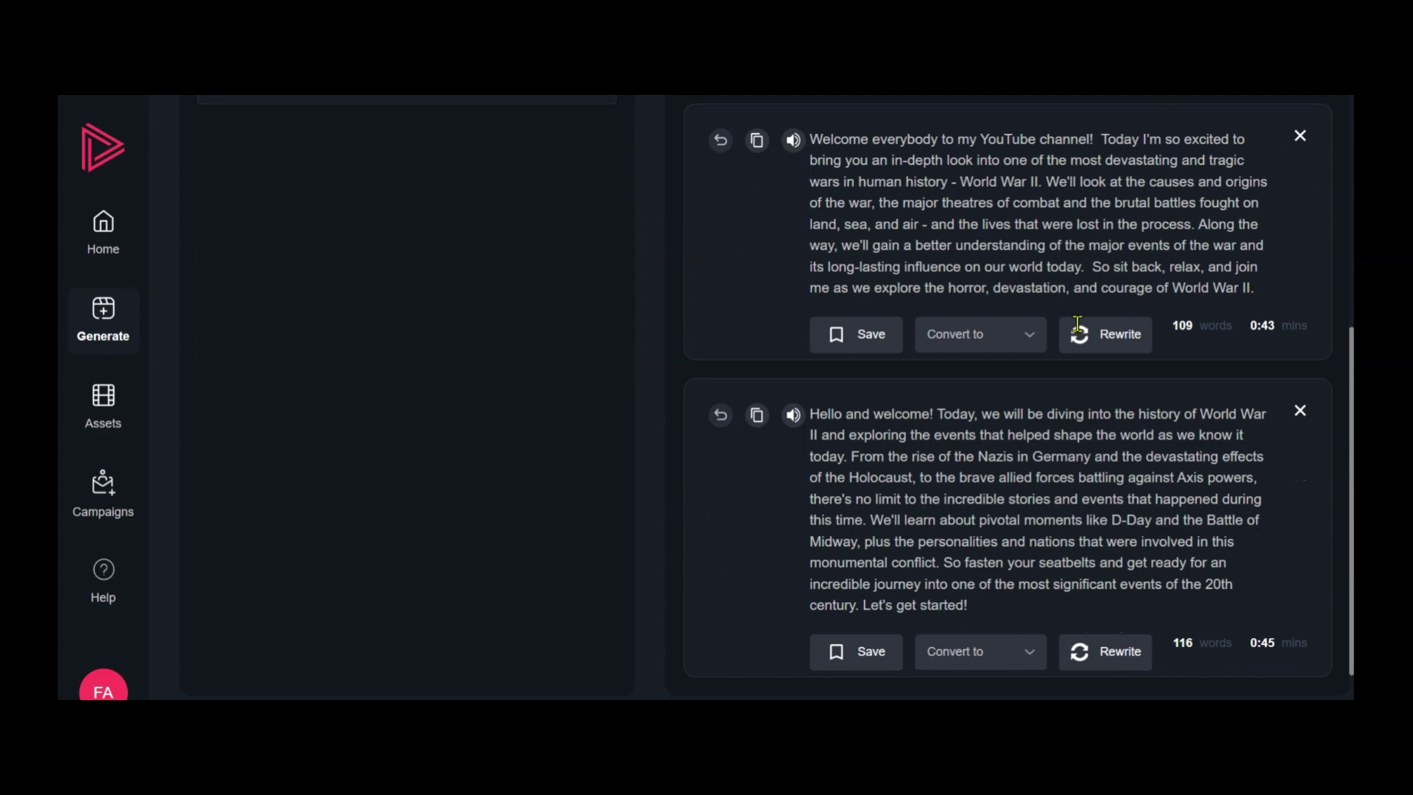
scroll(1078, 328, up, 6)
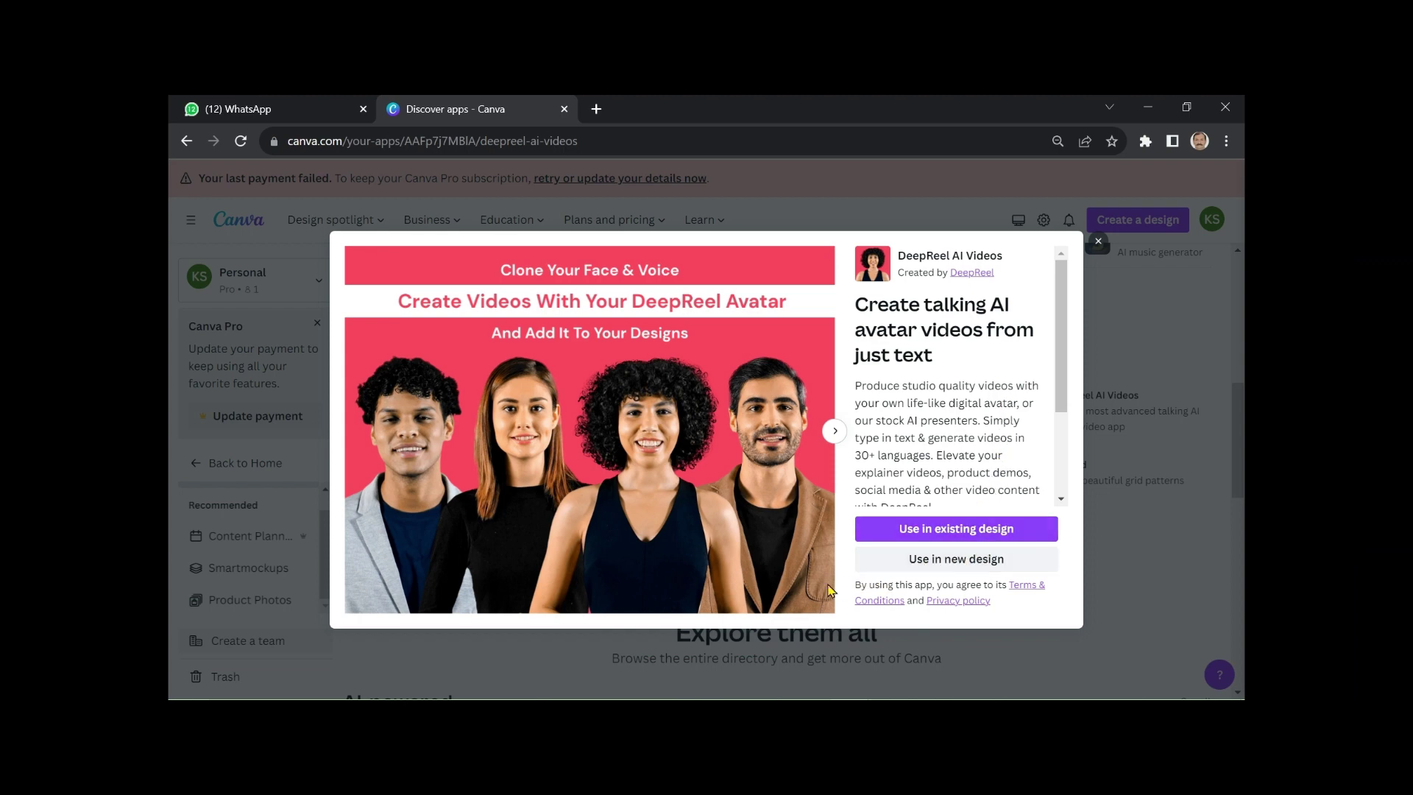
Step: Start a new 1920 × 1080 video design in Canva
click(1098, 242)
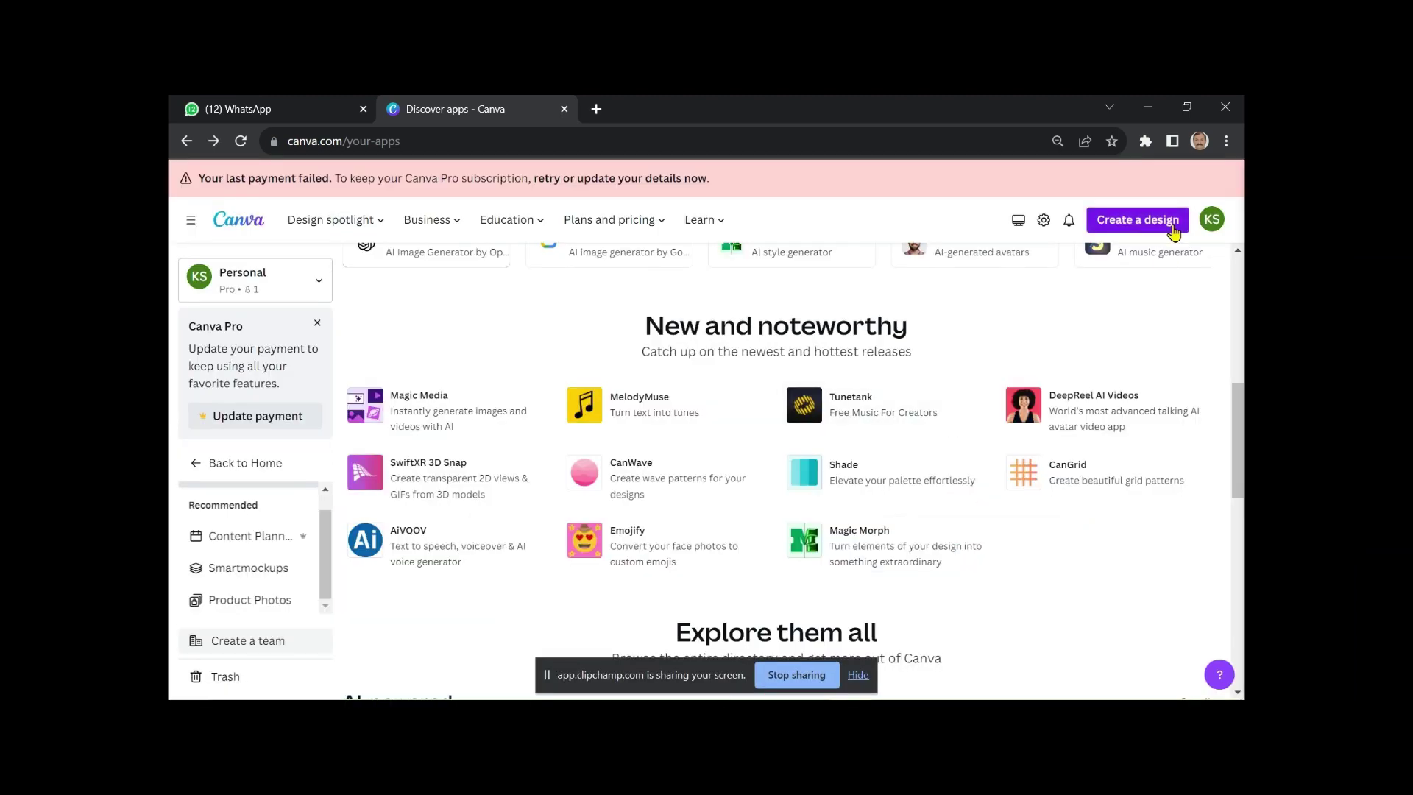
click(1144, 223)
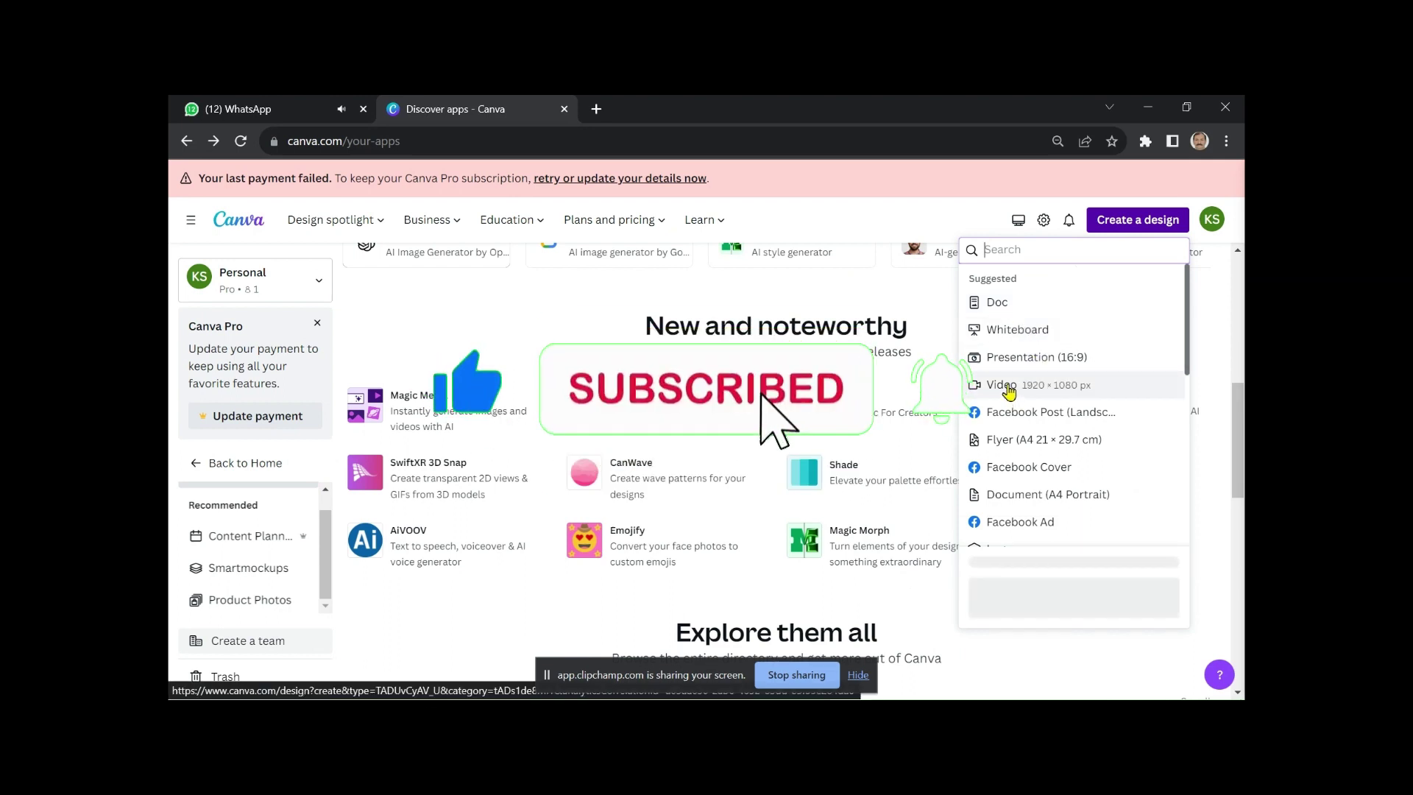
click(1006, 387)
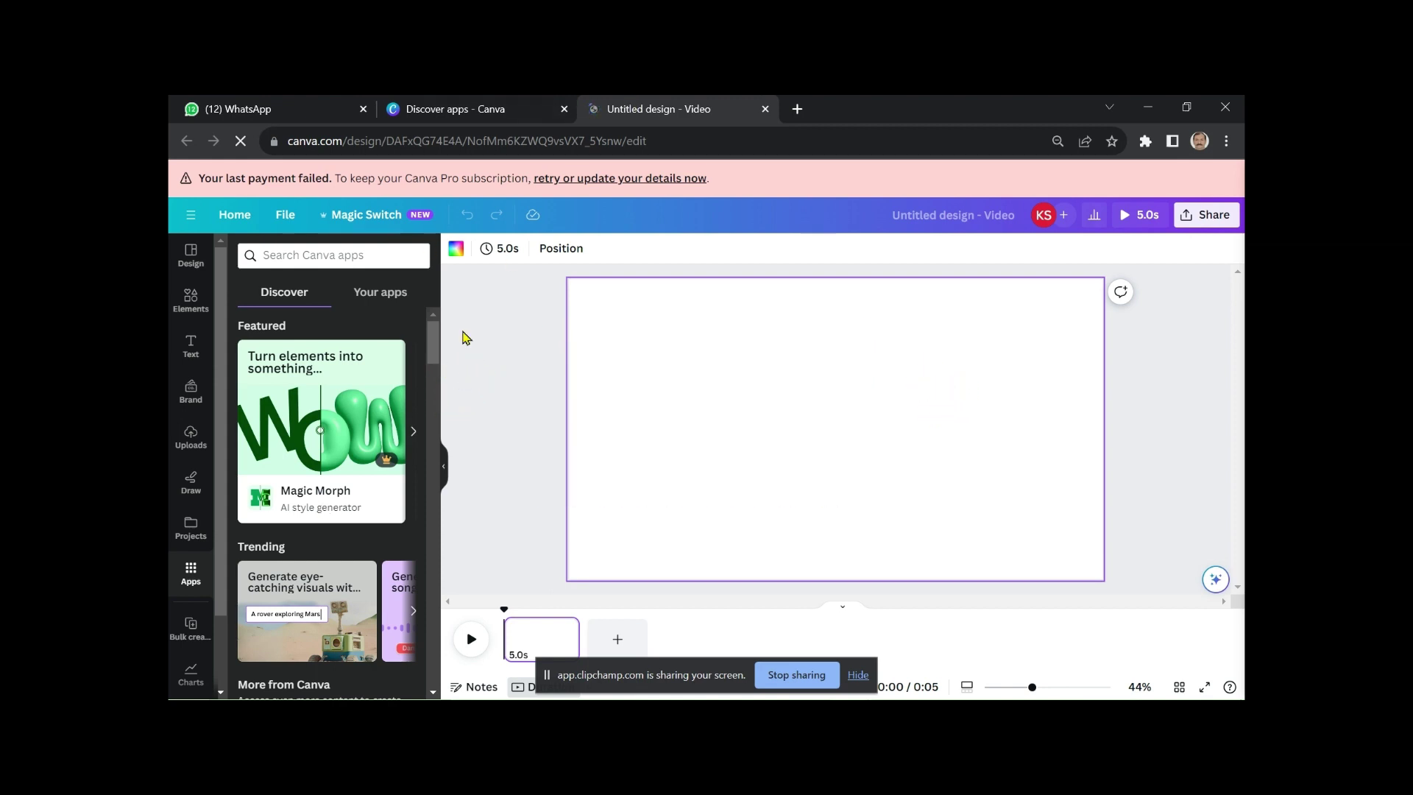
Step: Open DeepReel AI Videos and connect it by logging in with the account e-mail
scroll(324, 618, down, 8)
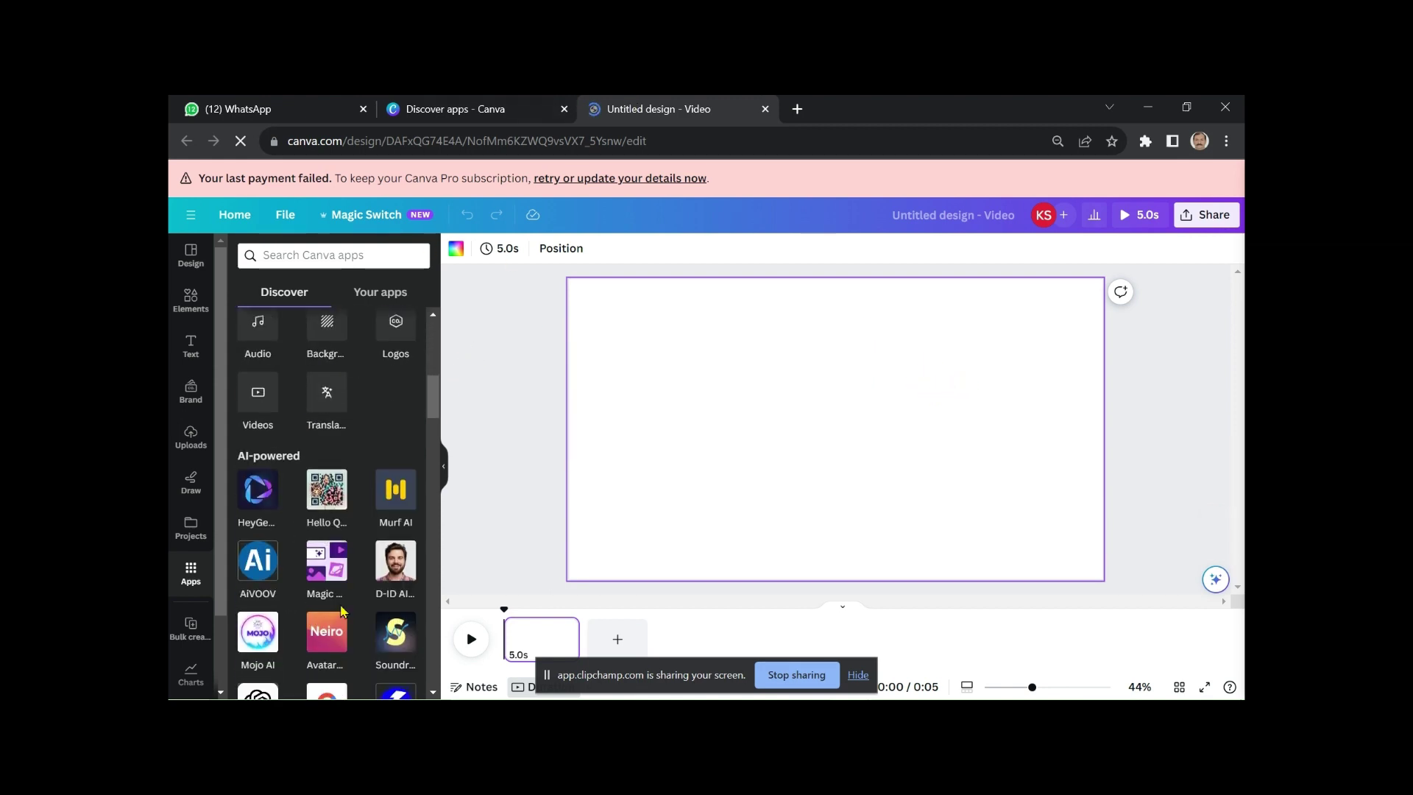
scroll(343, 613, down, 4)
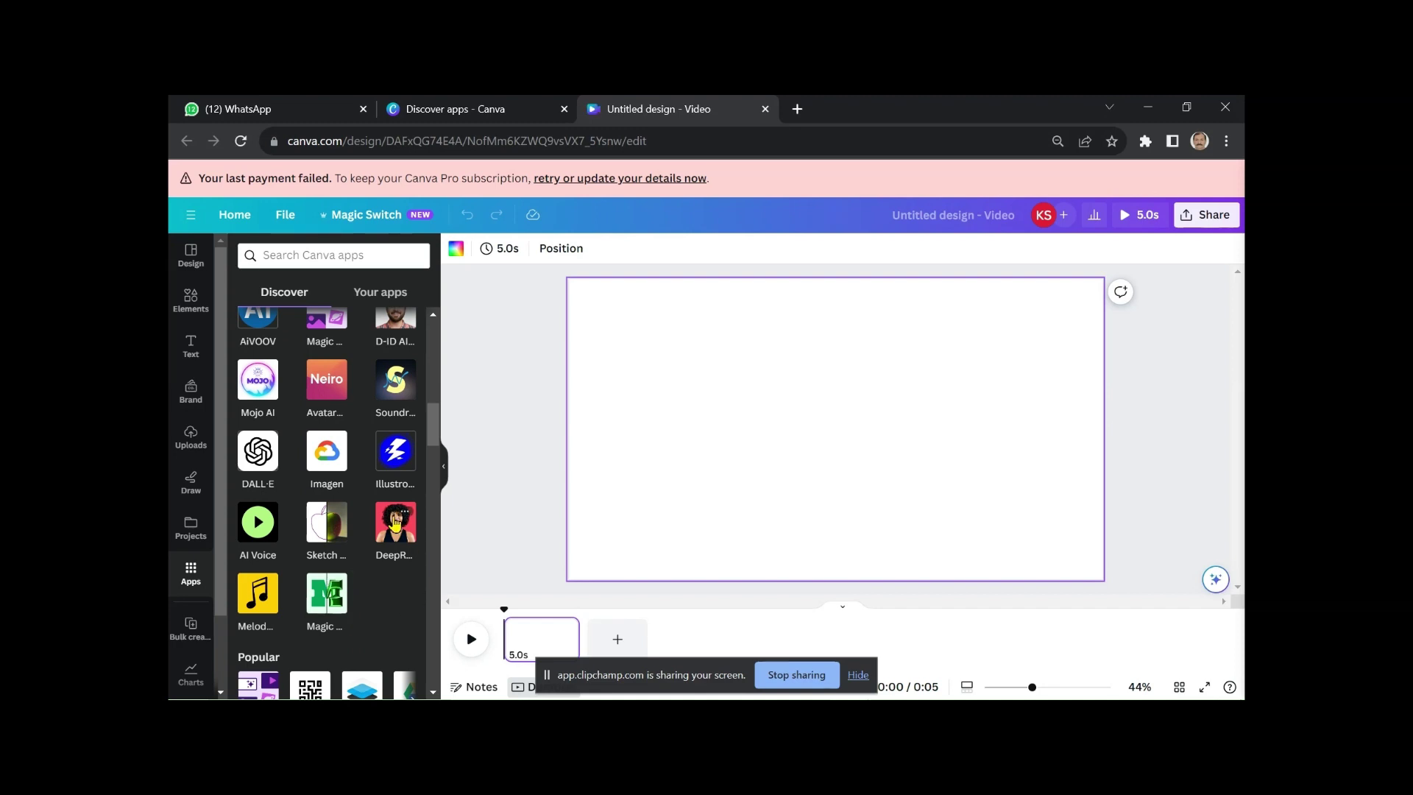
click(396, 524)
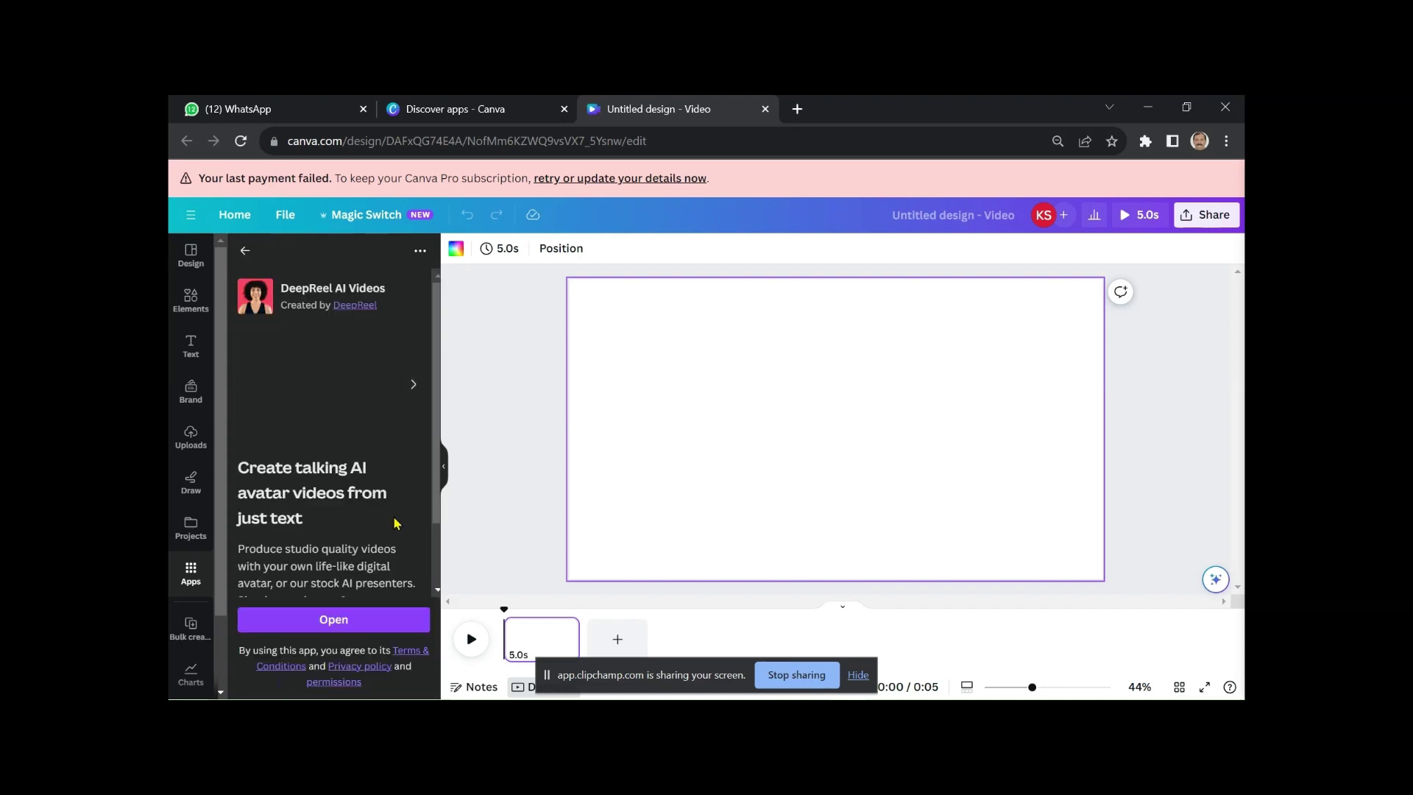
click(316, 620)
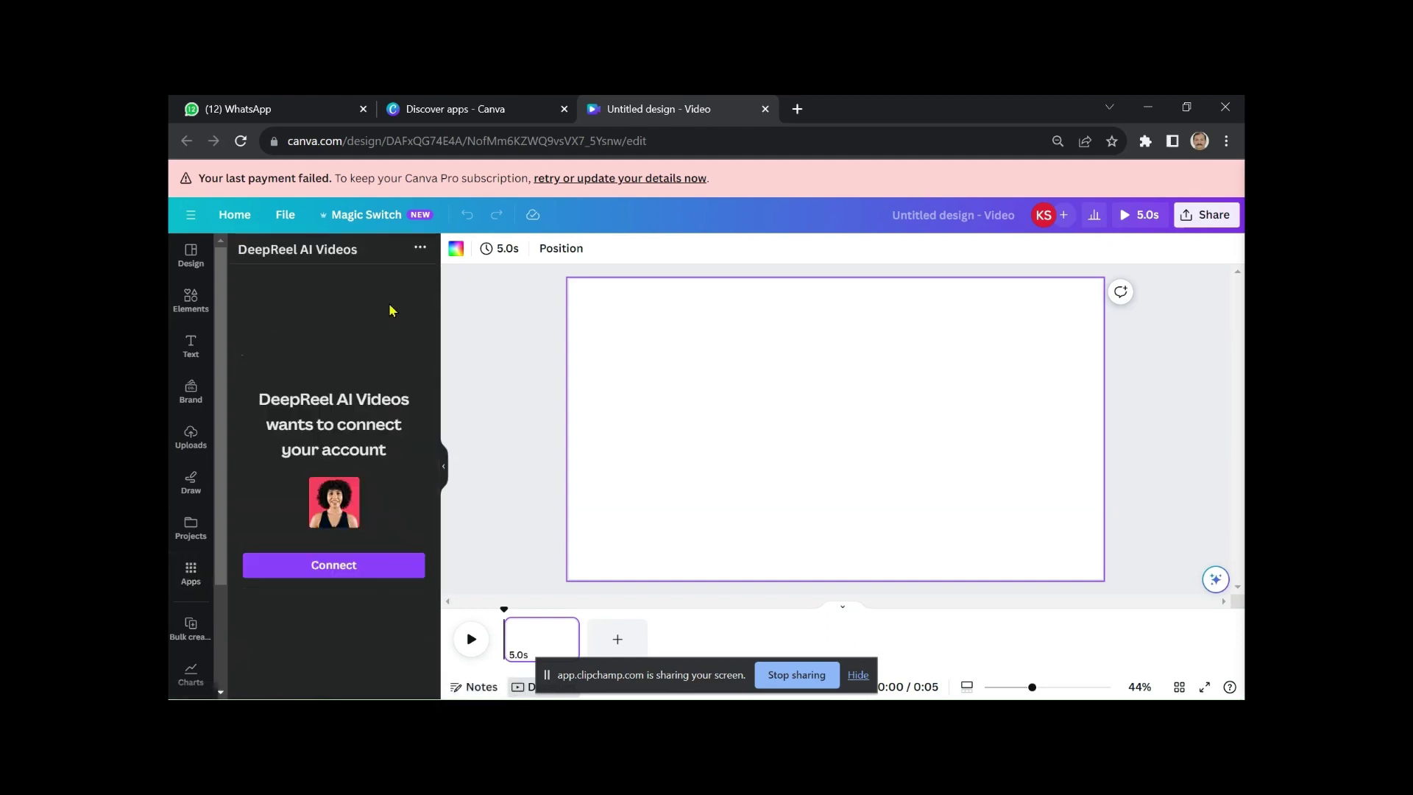
click(336, 565)
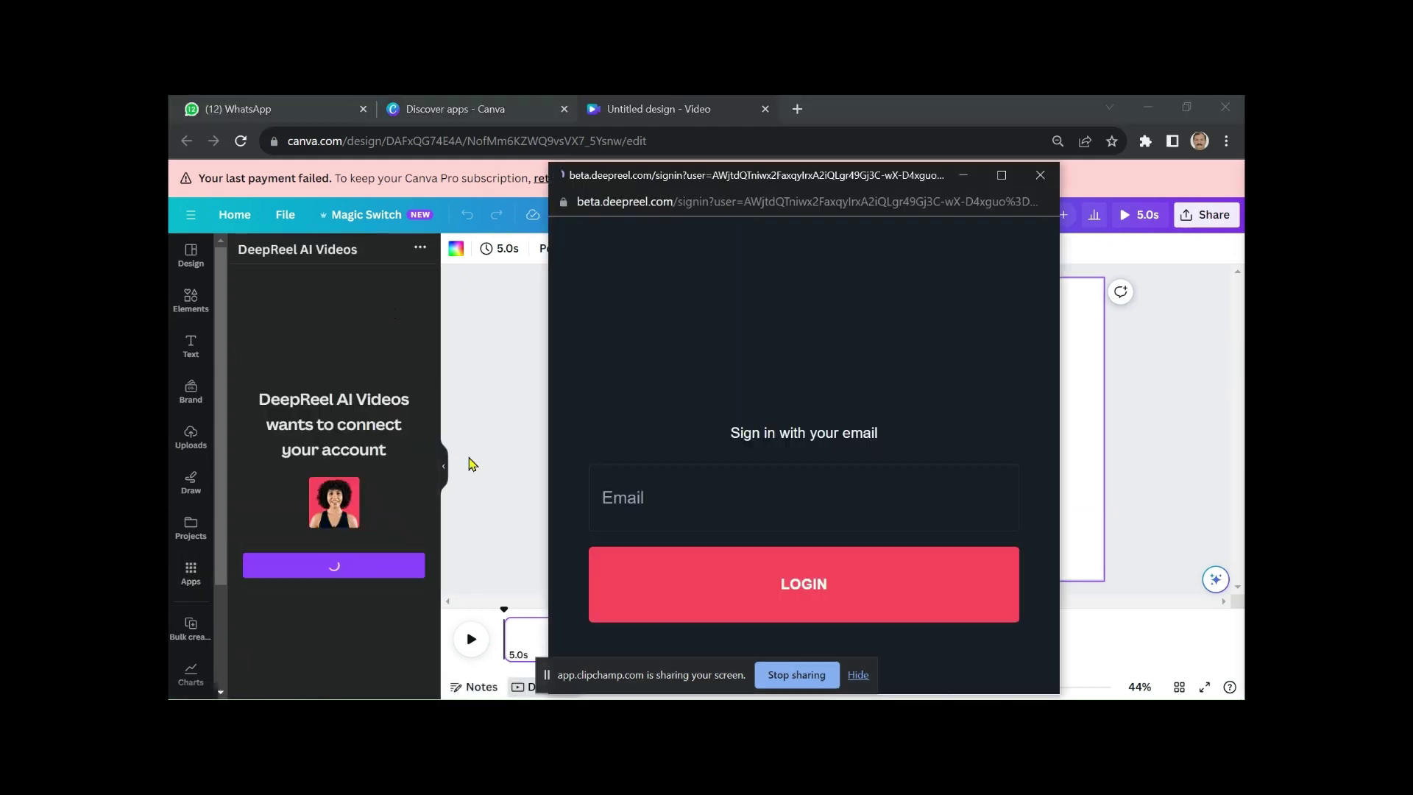
click(749, 496)
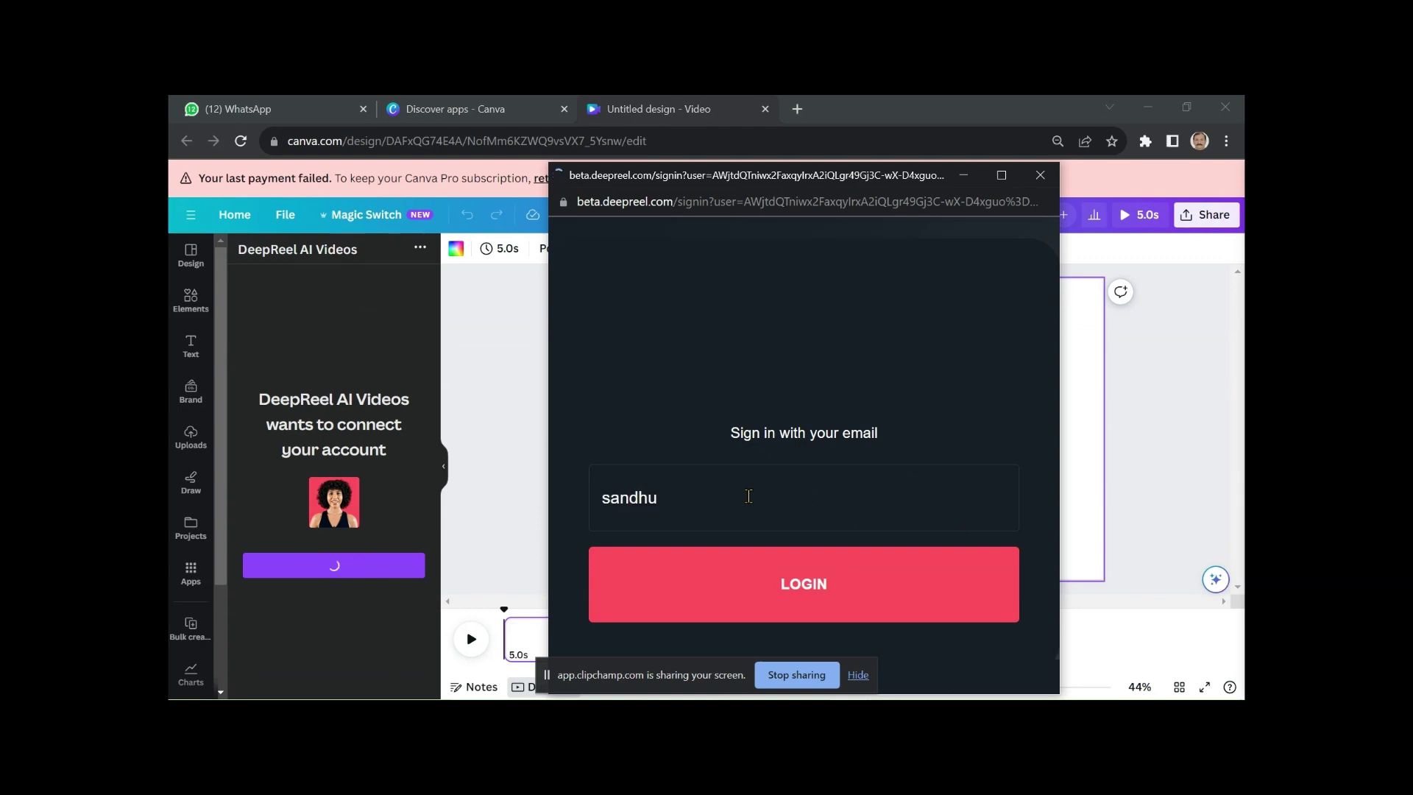
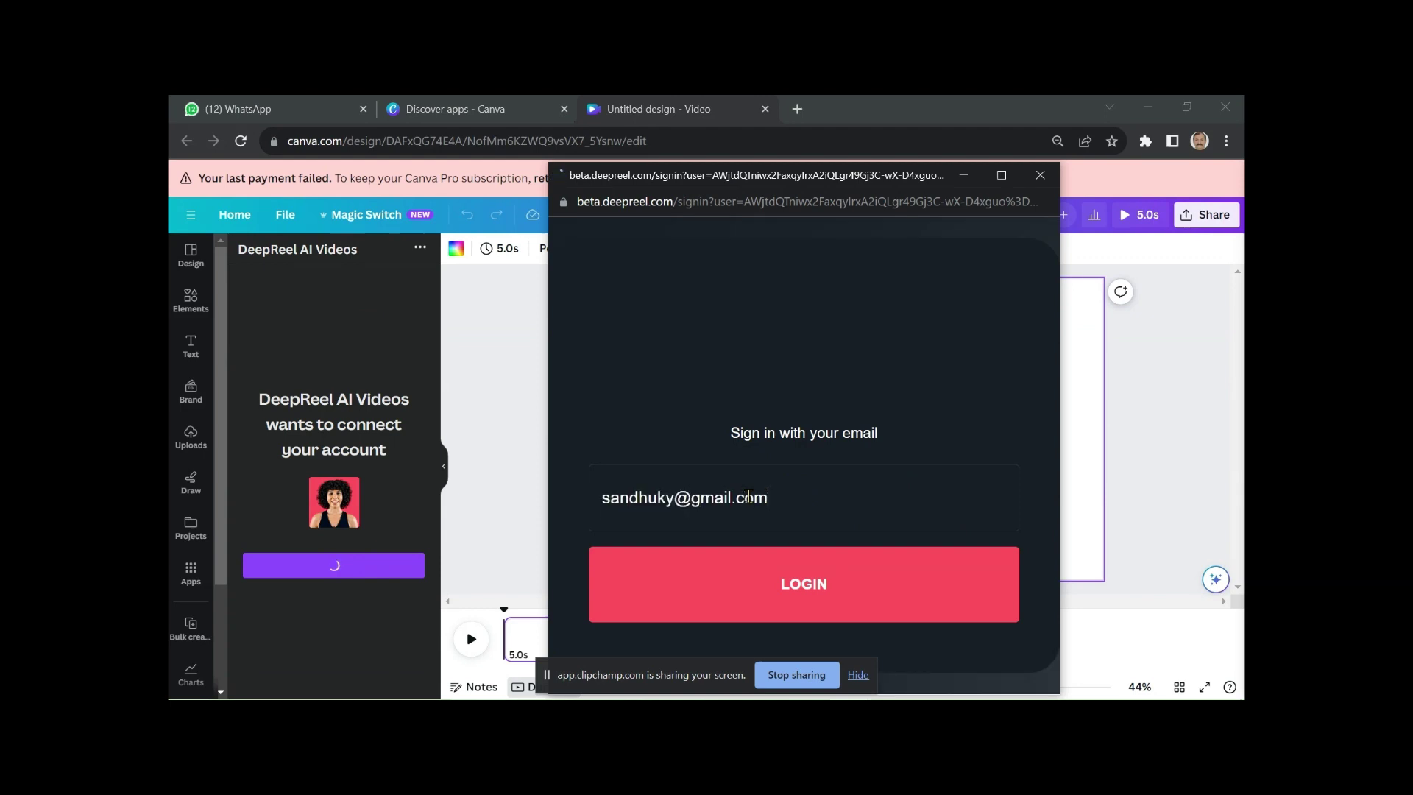
click(847, 593)
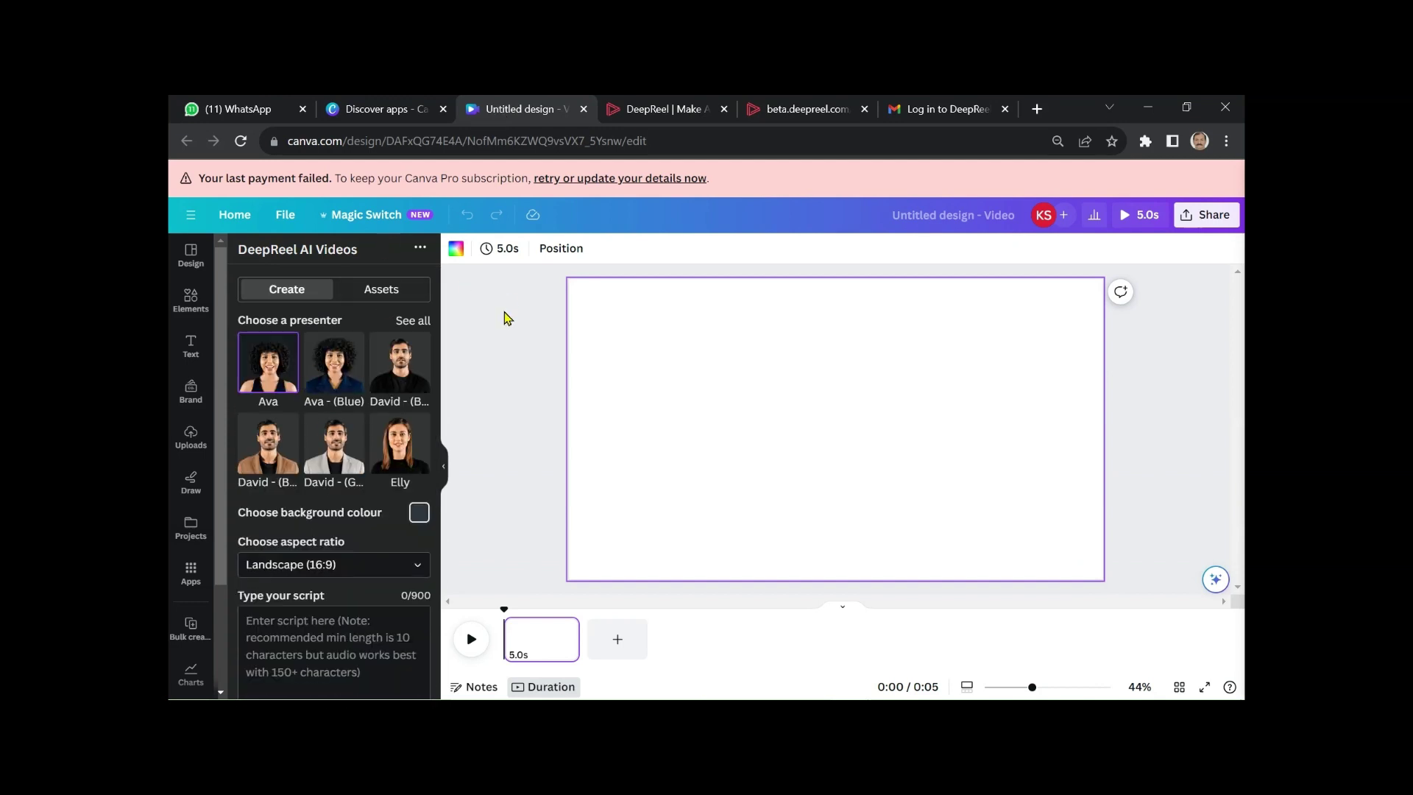
Step: Give the presenter a green background and keep the Landscape (16:9) ratio
click(413, 320)
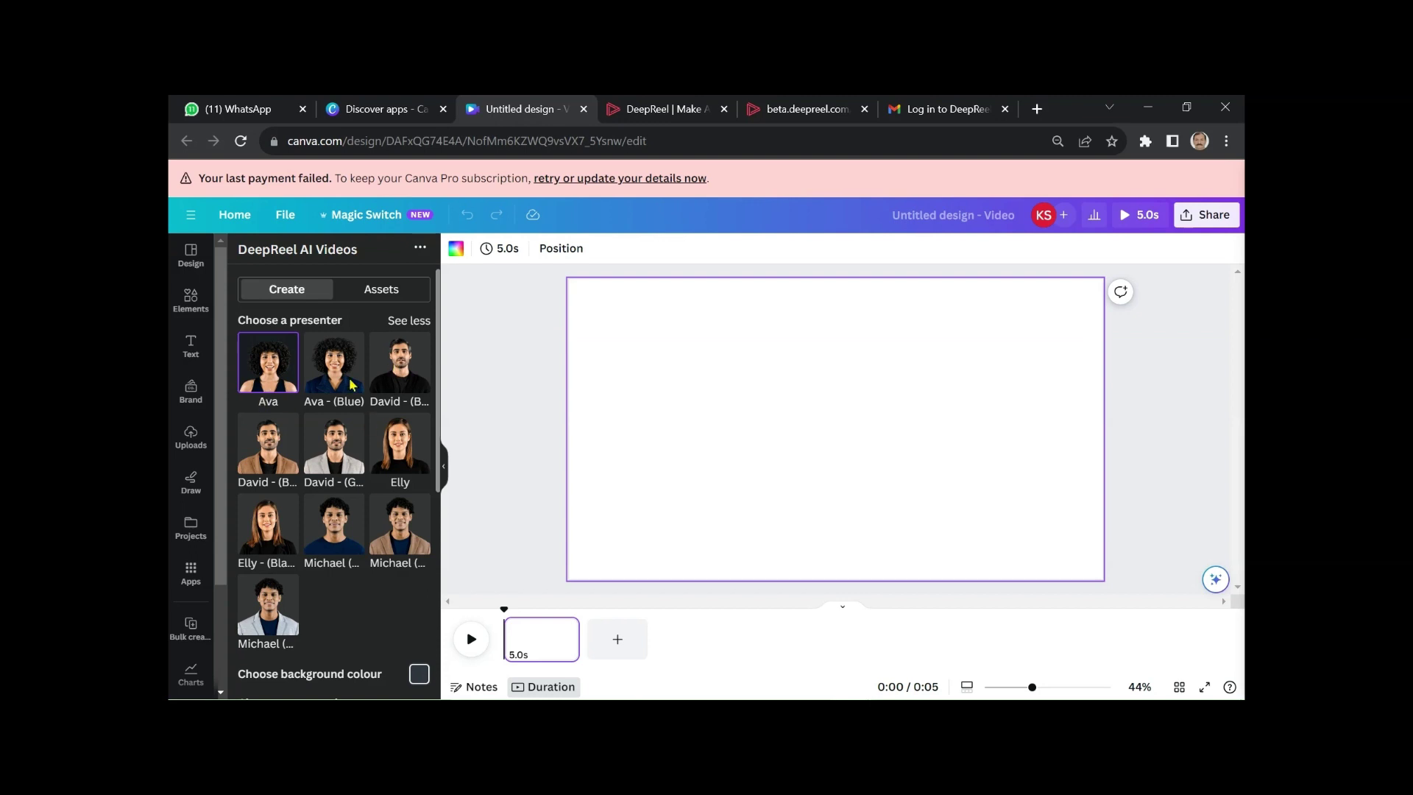
scroll(341, 508, down, 3)
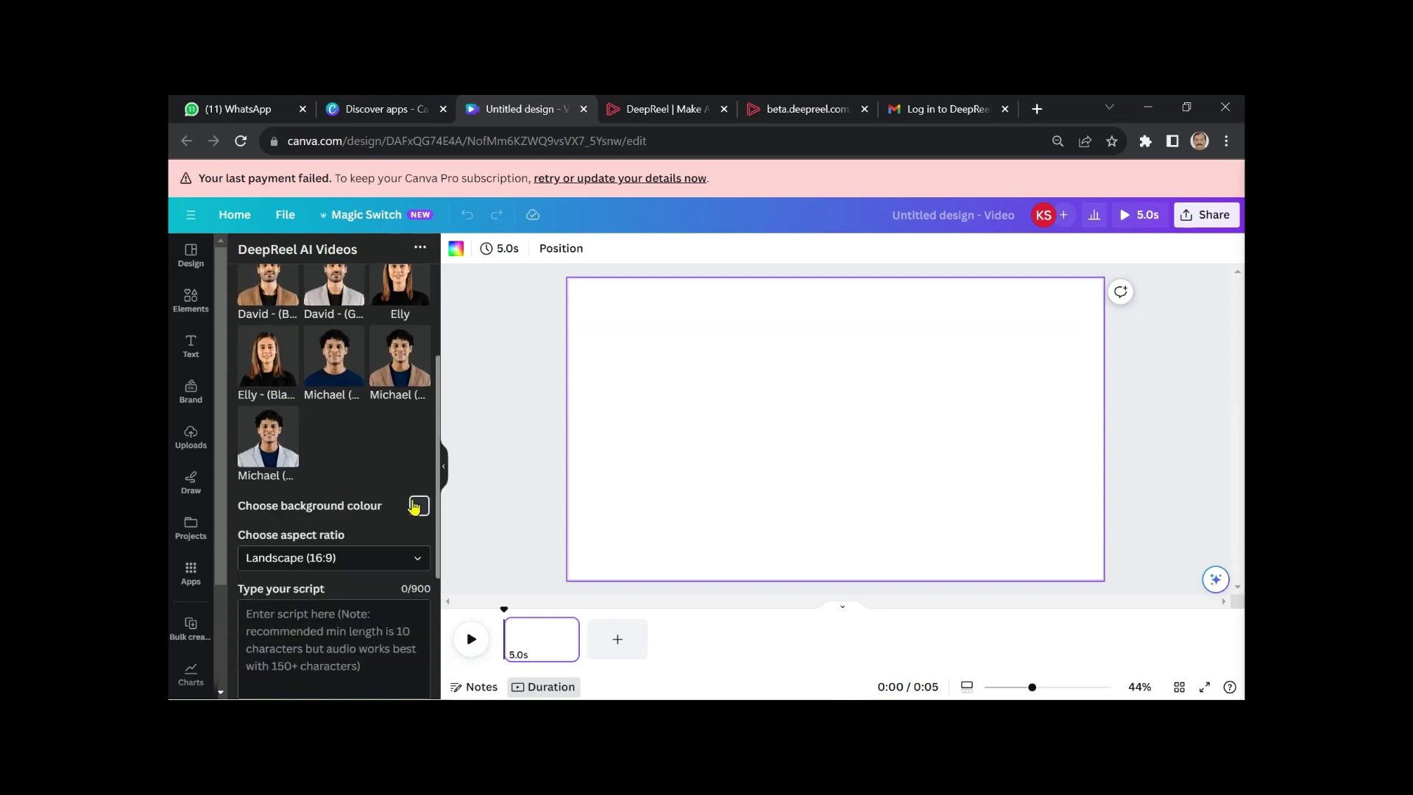
click(417, 506)
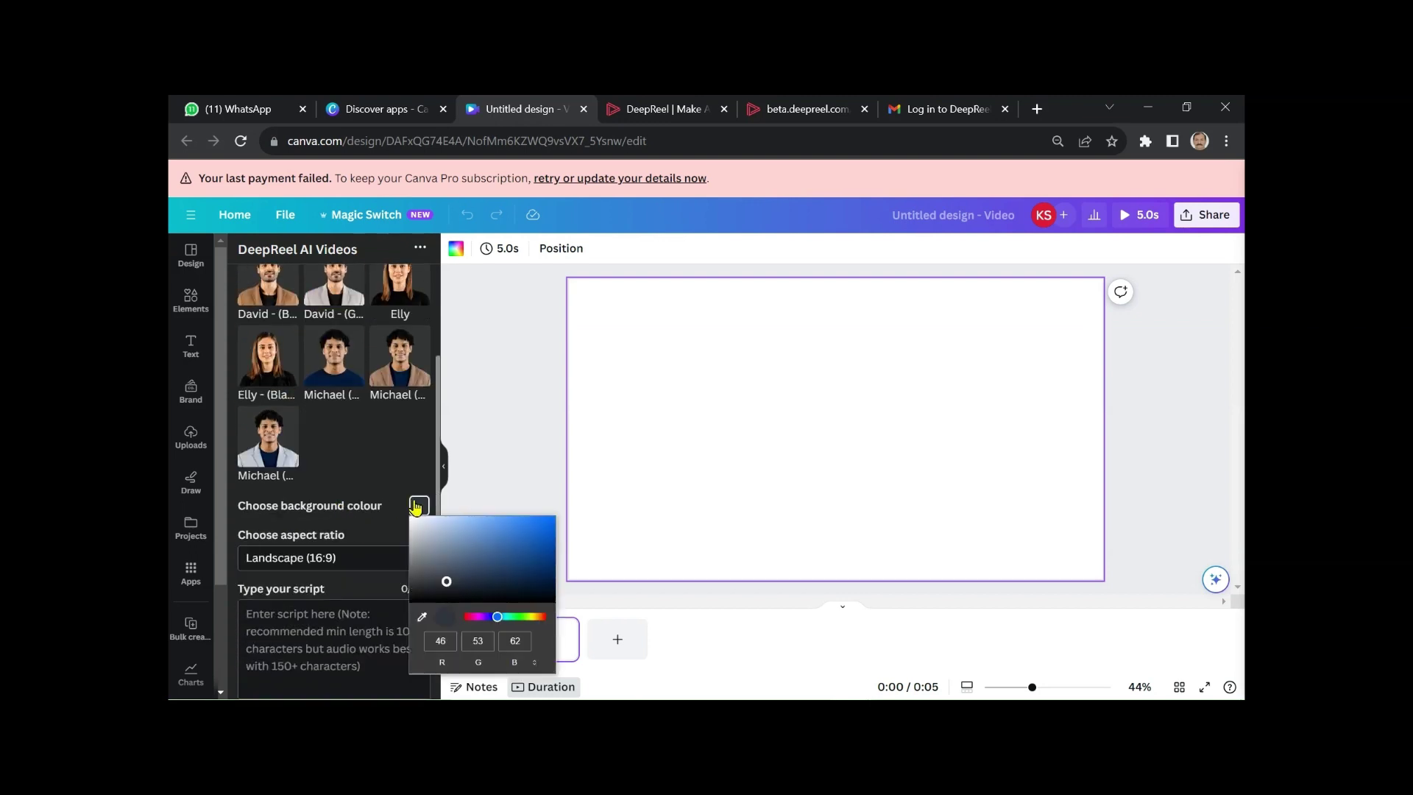
click(521, 619)
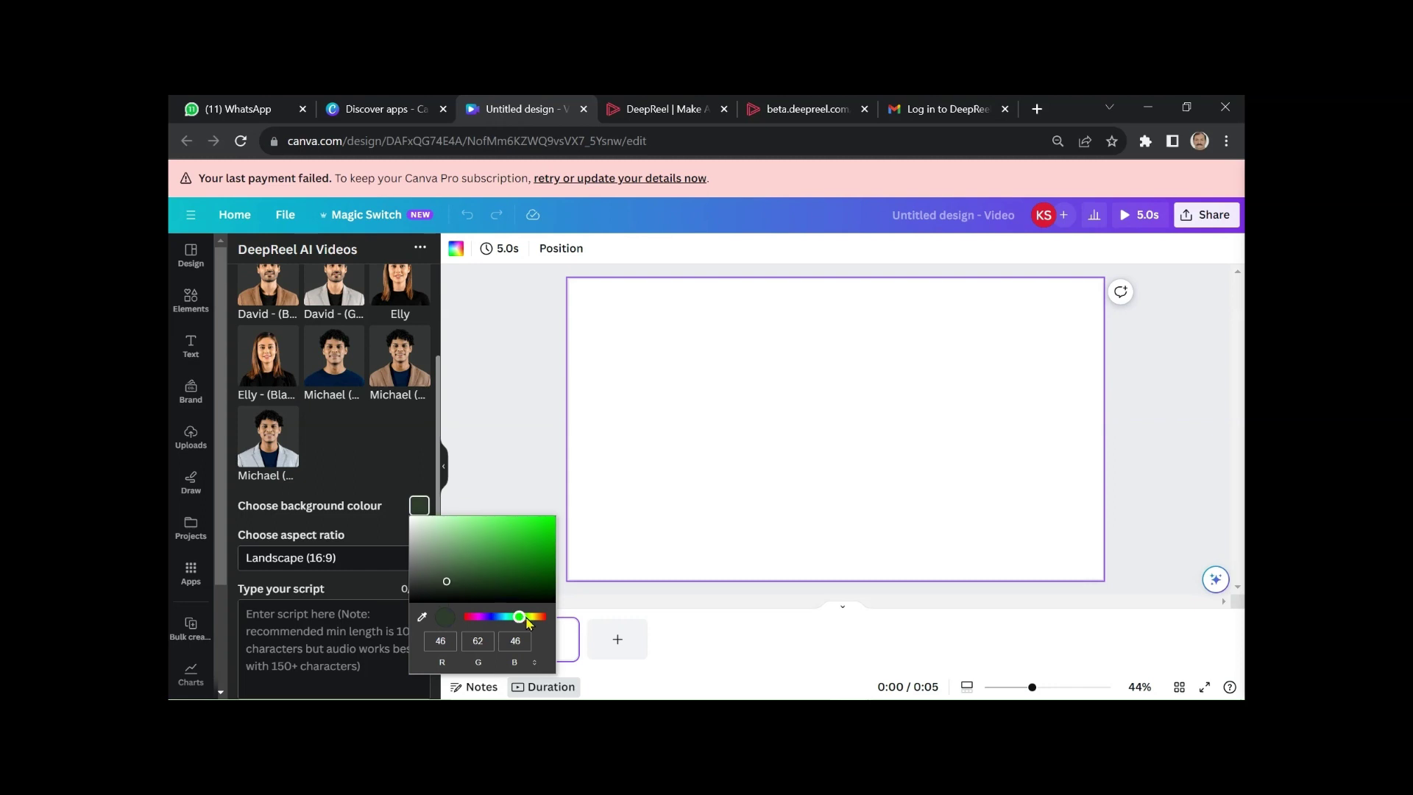
click(525, 618)
click(392, 568)
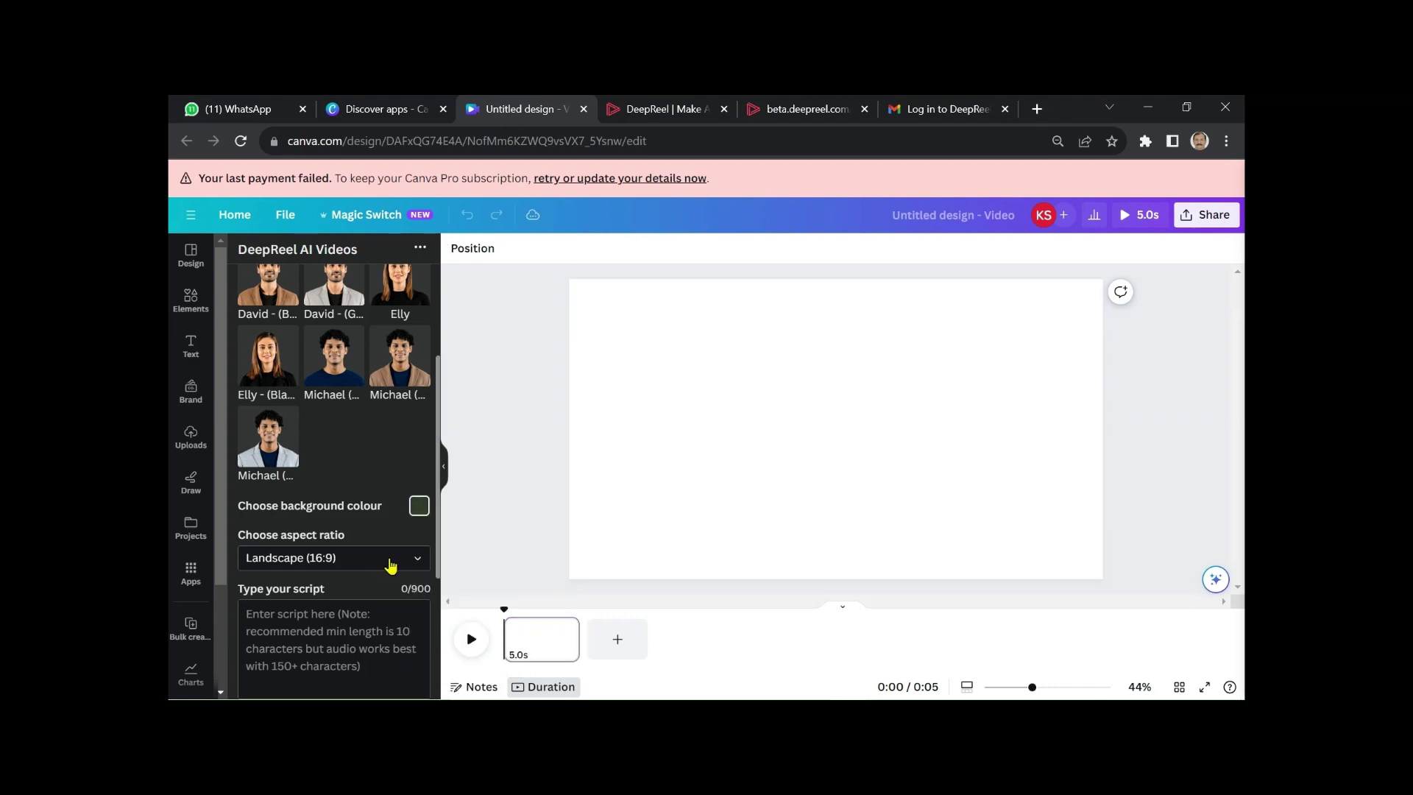
click(397, 568)
click(404, 568)
Step: Paste the World War II welcome sentence as the script, keep English - Default (HQ), and generate
scroll(437, 531, down, 3)
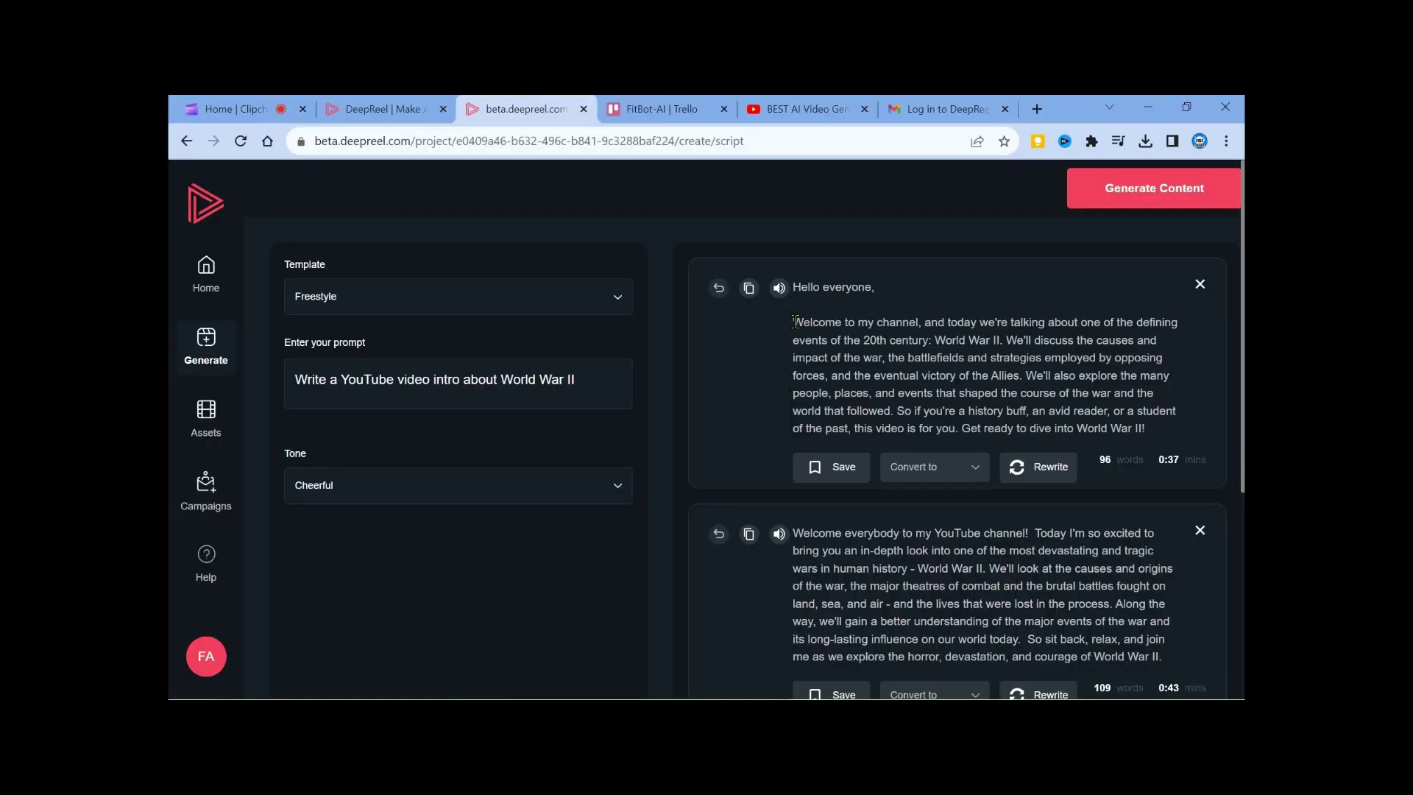
drag(794, 321, 1007, 340)
key(ctrl+c)
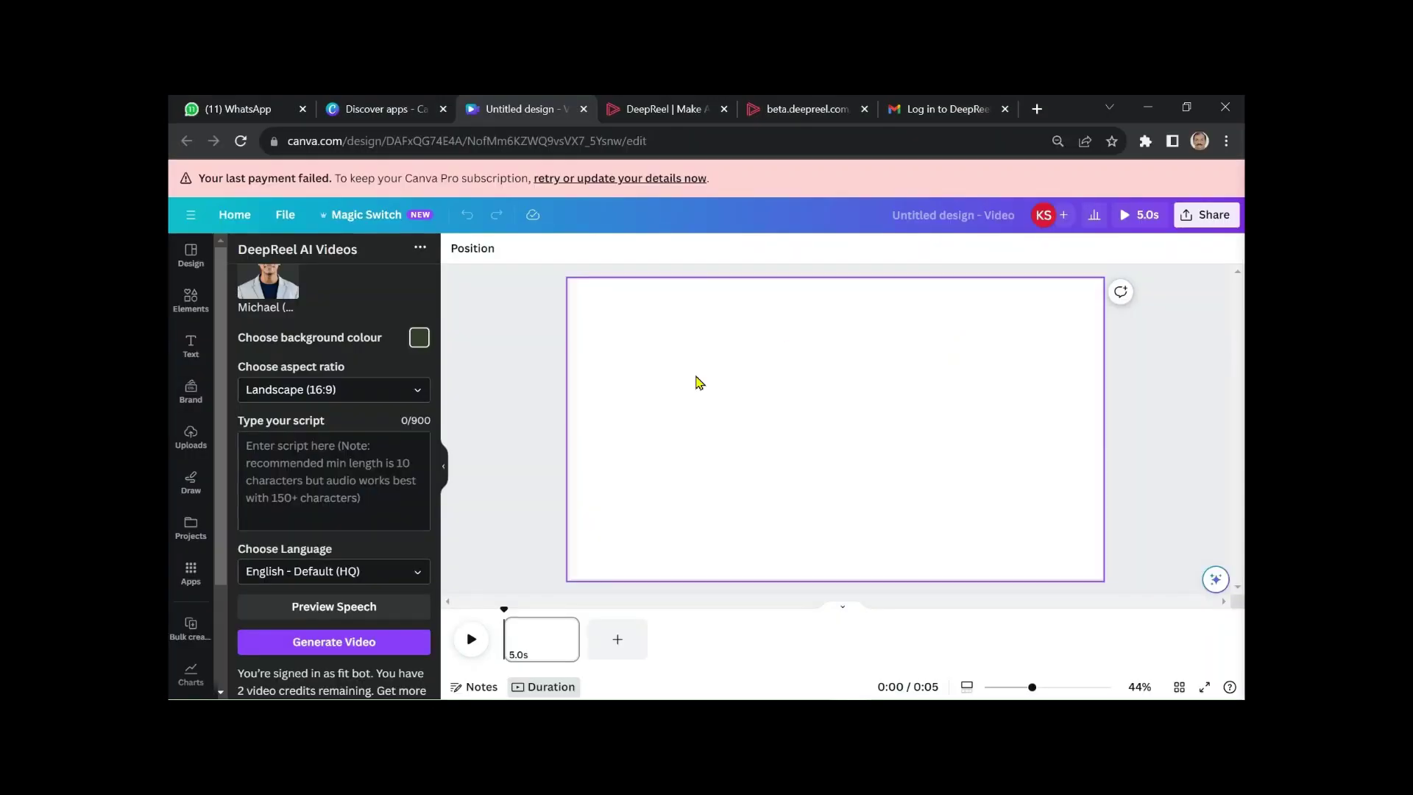
click(305, 501)
key(ctrl+v)
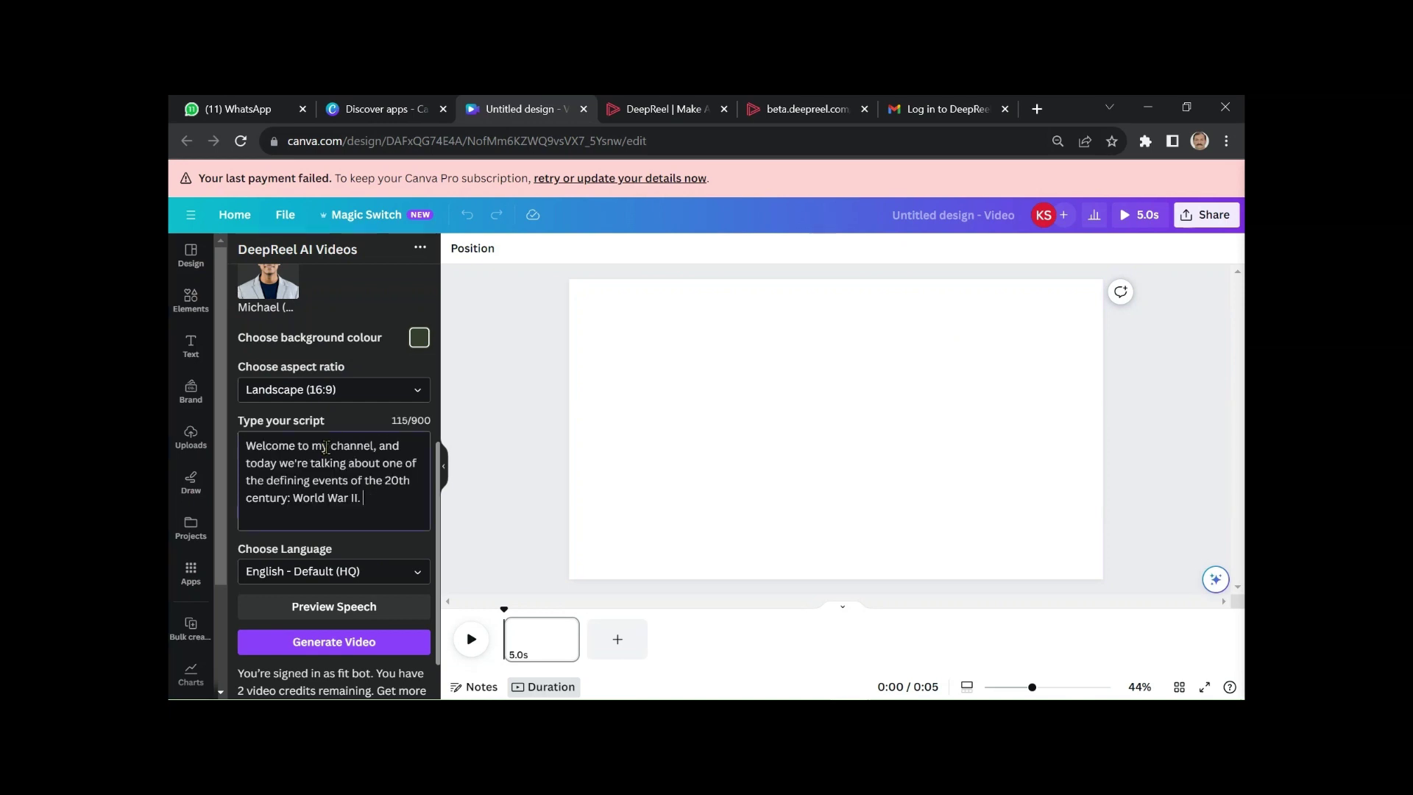
click(378, 574)
scroll(371, 505, down, 4)
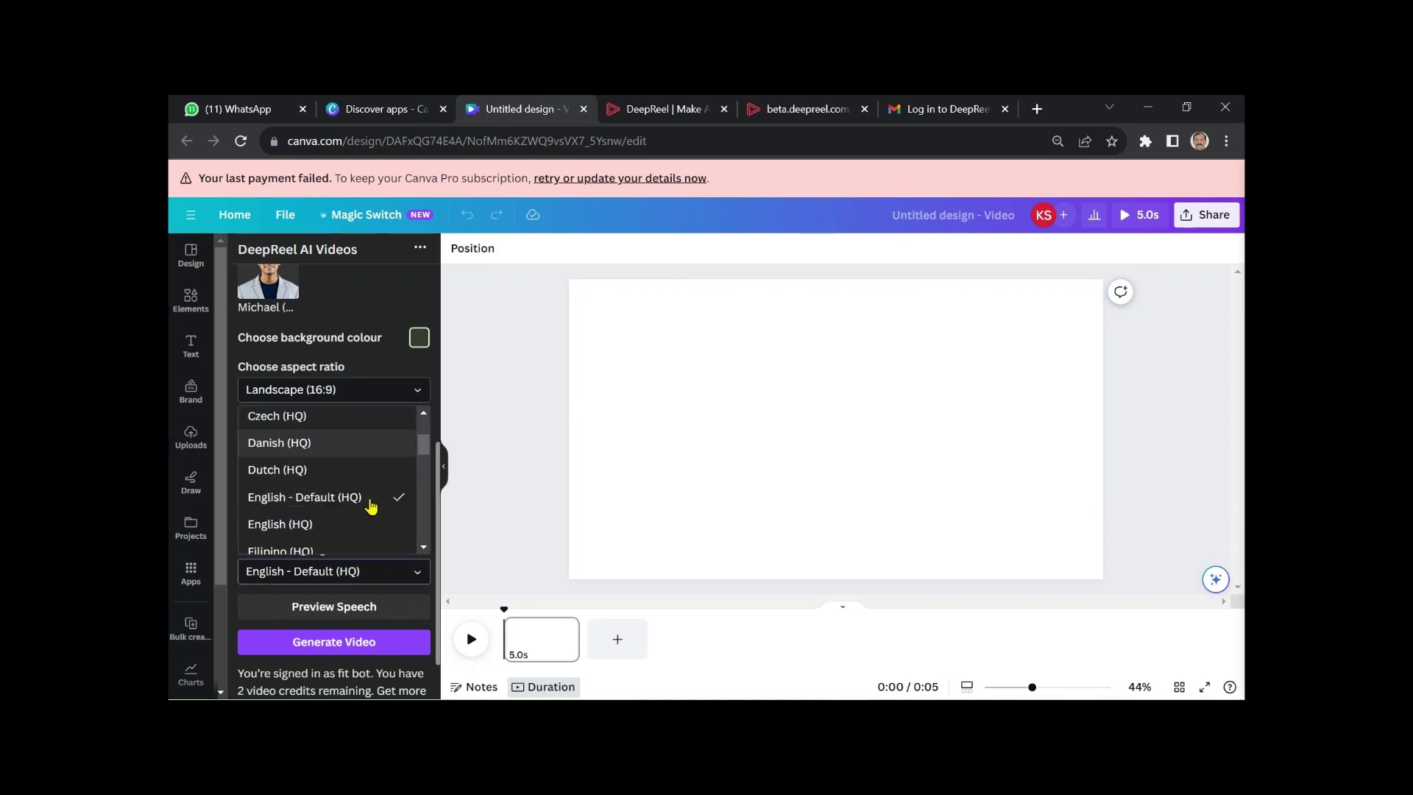
scroll(371, 504, down, 3)
click(360, 572)
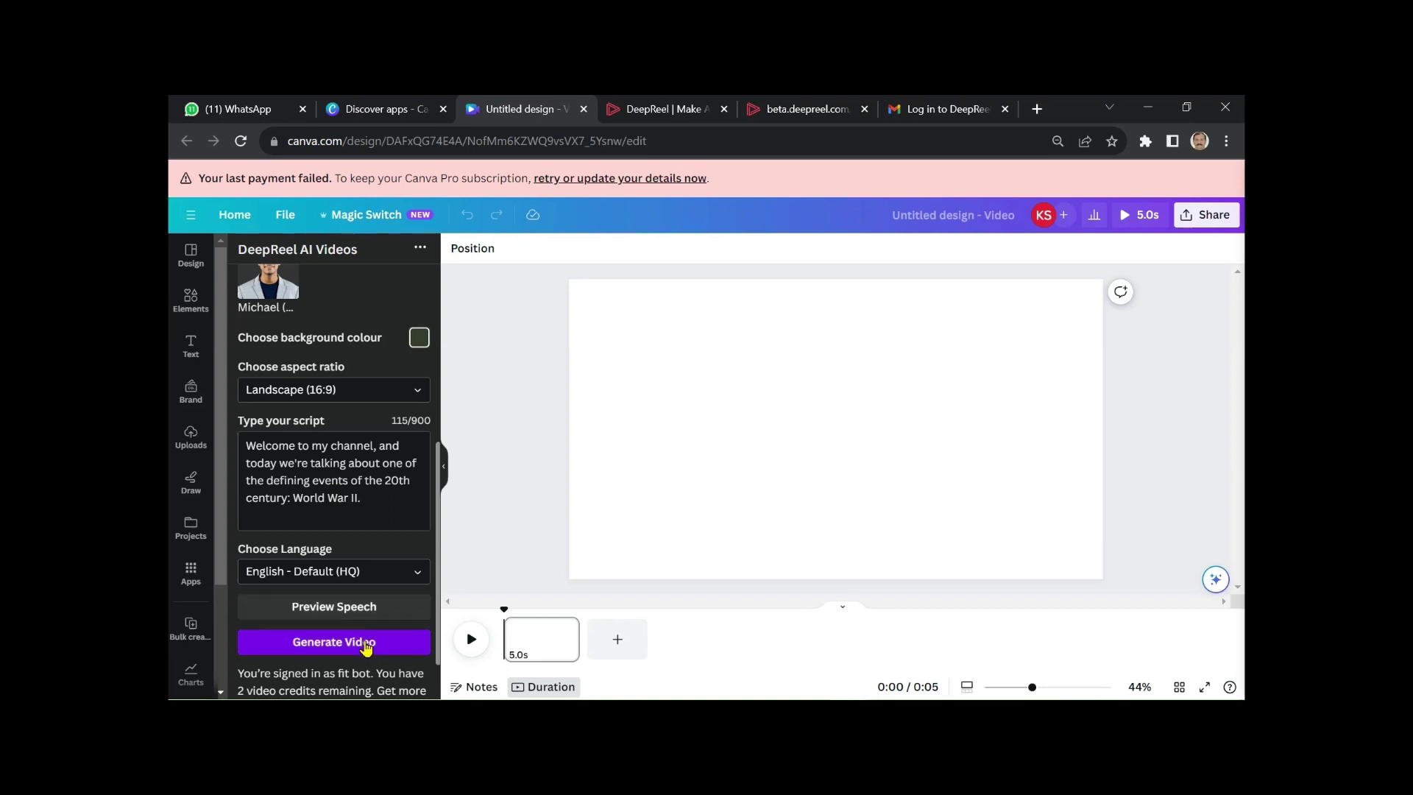
click(367, 643)
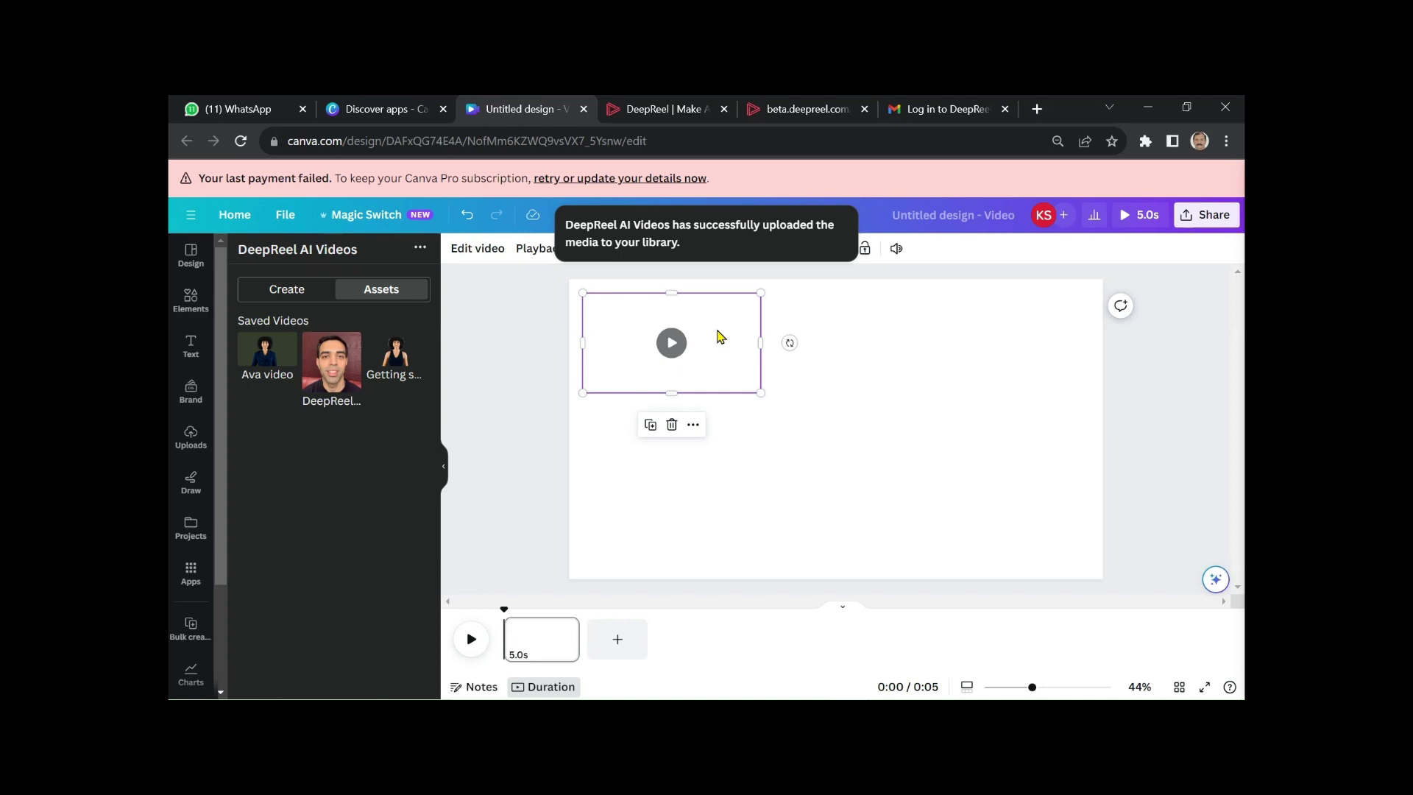
Step: Set the presenter video as page 1's background, then copy Bard's first World War II paragraph
right_click(721, 346)
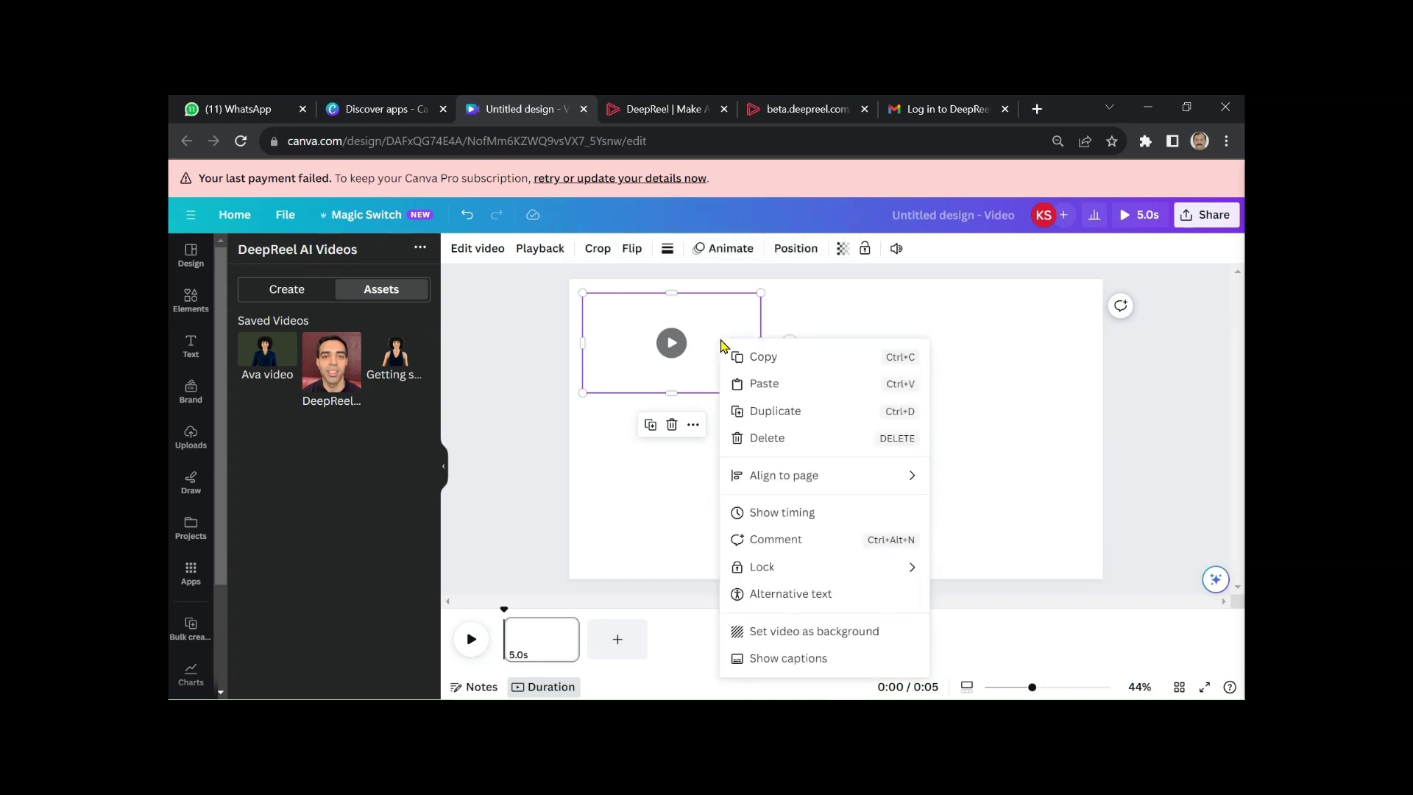
click(789, 631)
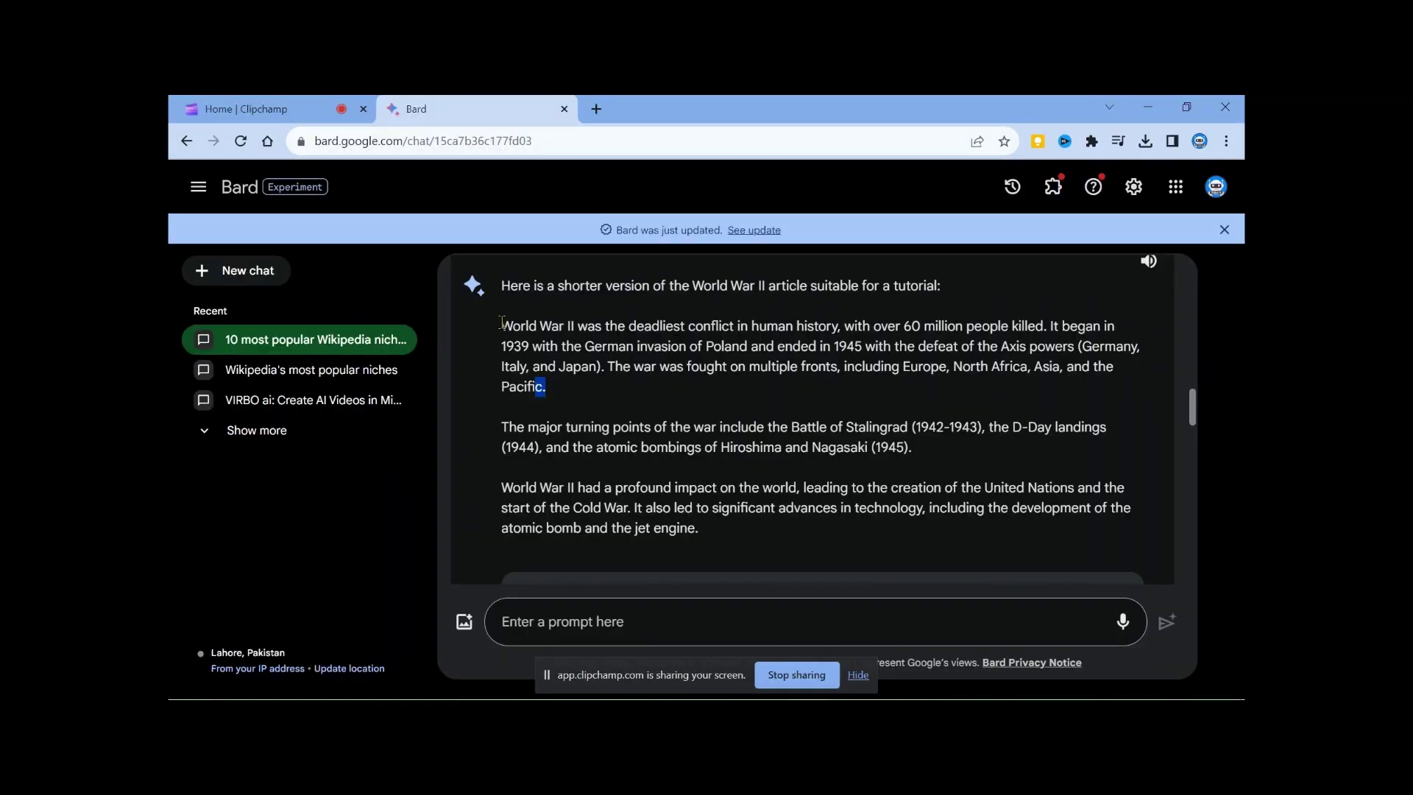
drag(501, 324, 572, 390)
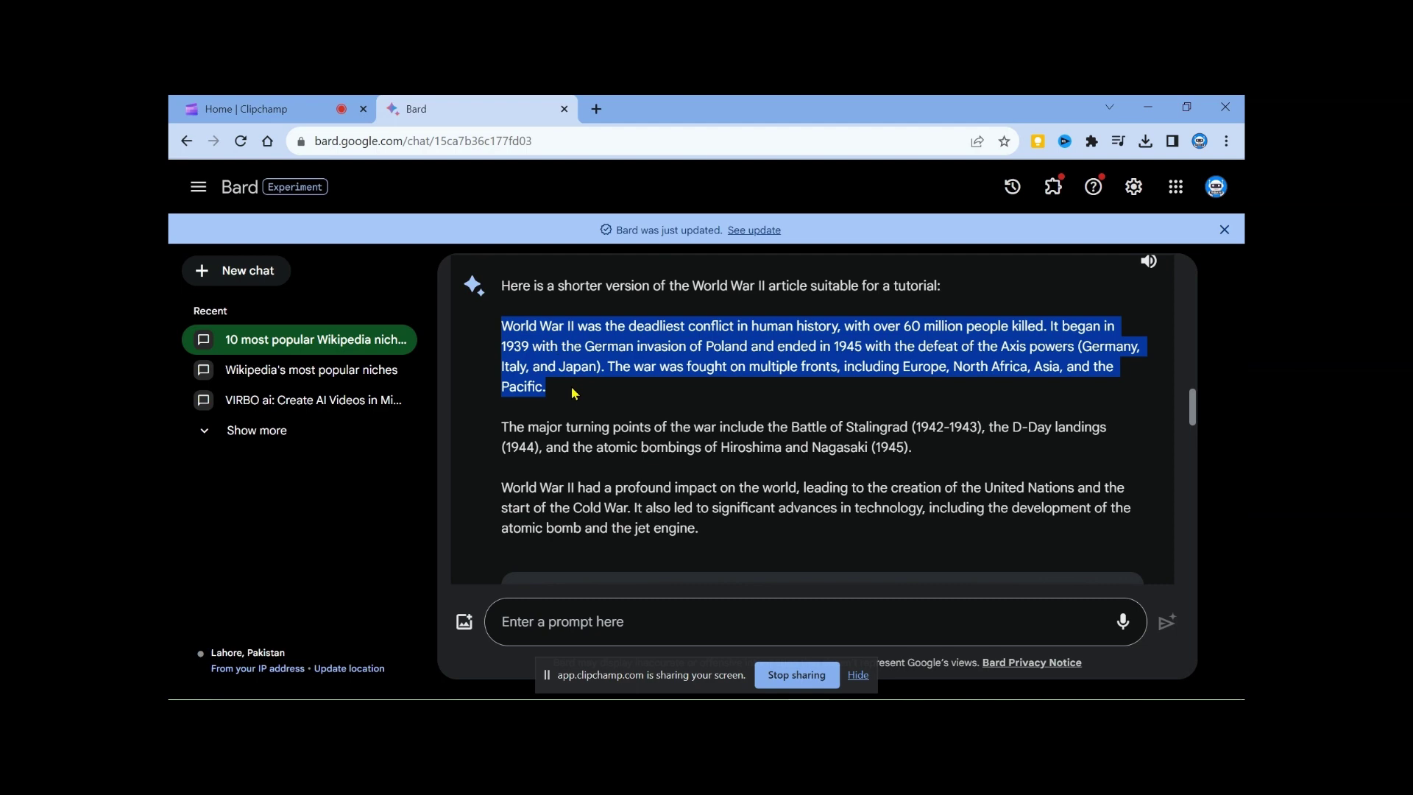
key(alt+Tab)
key(alt+Tab)
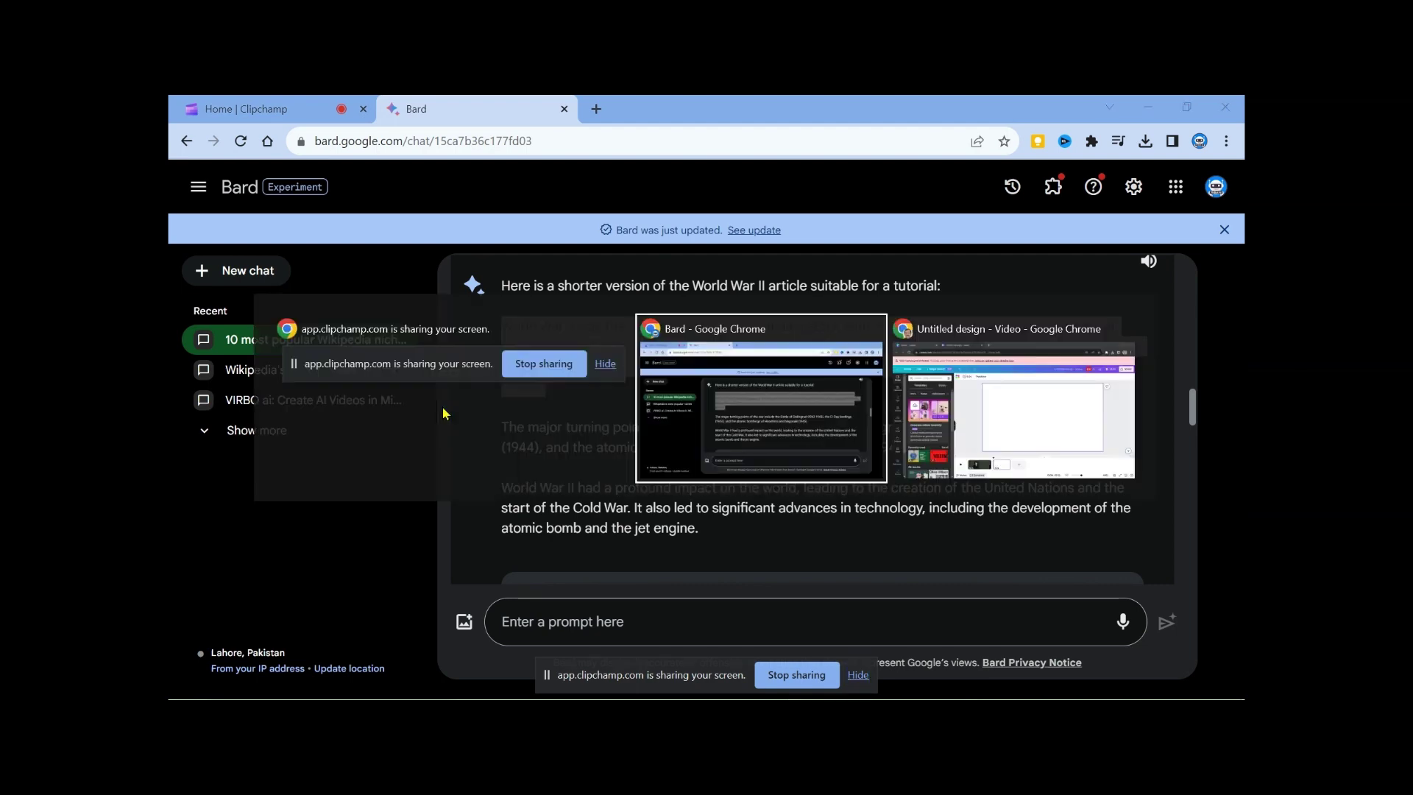
key(alt+Tab)
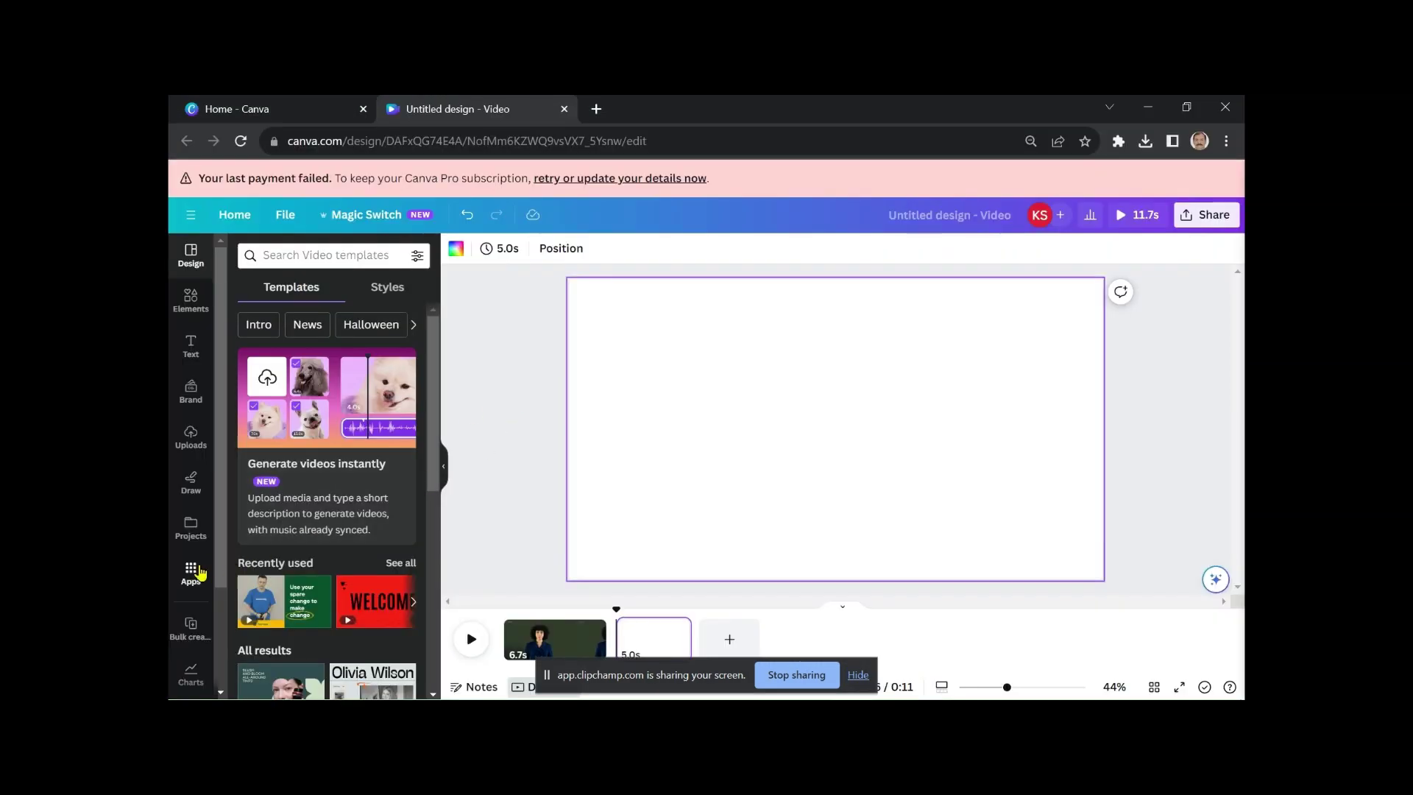
Step: In DeepReel AI Videos, choose the Ava - (Blue) presenter with a bright green background
scroll(385, 441, down, 5)
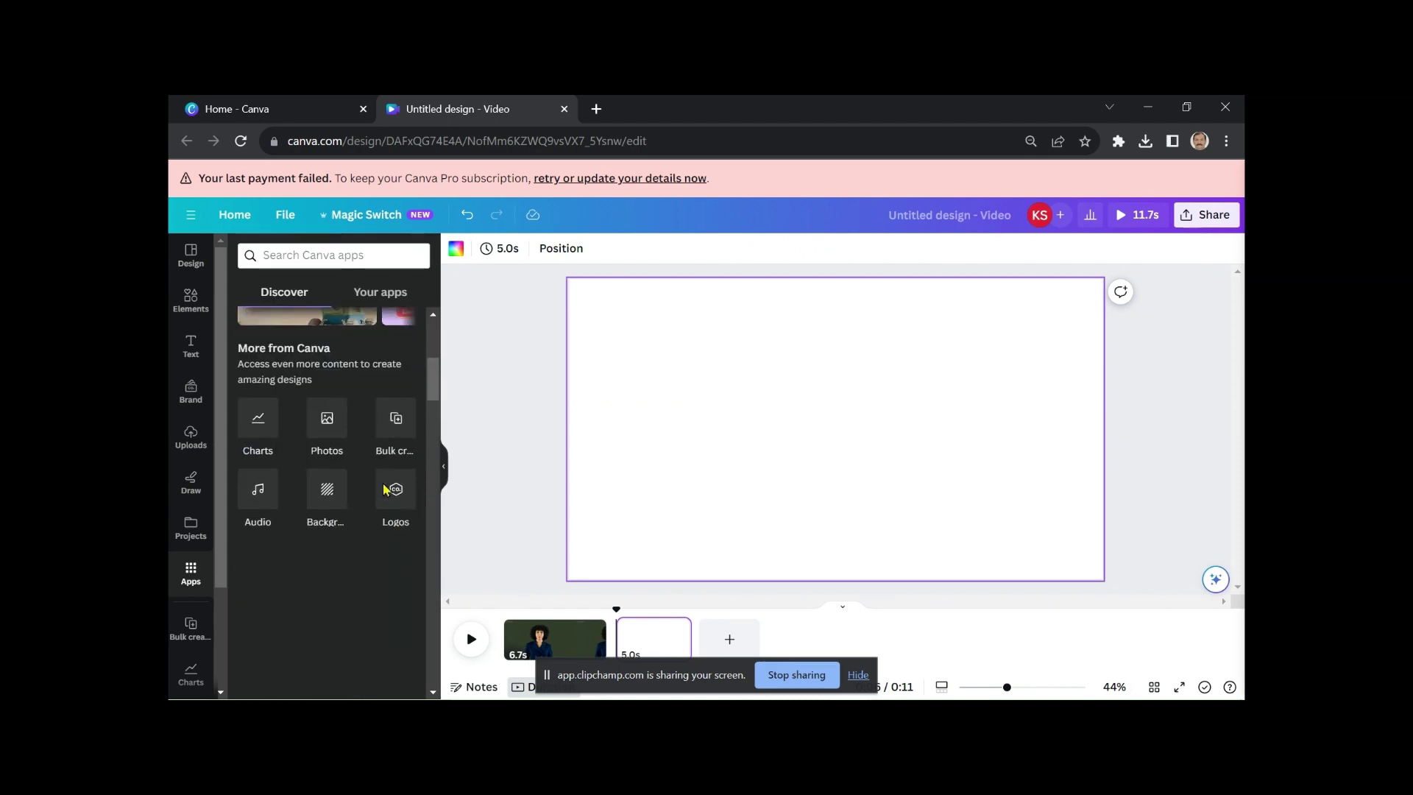
scroll(385, 491, down, 8)
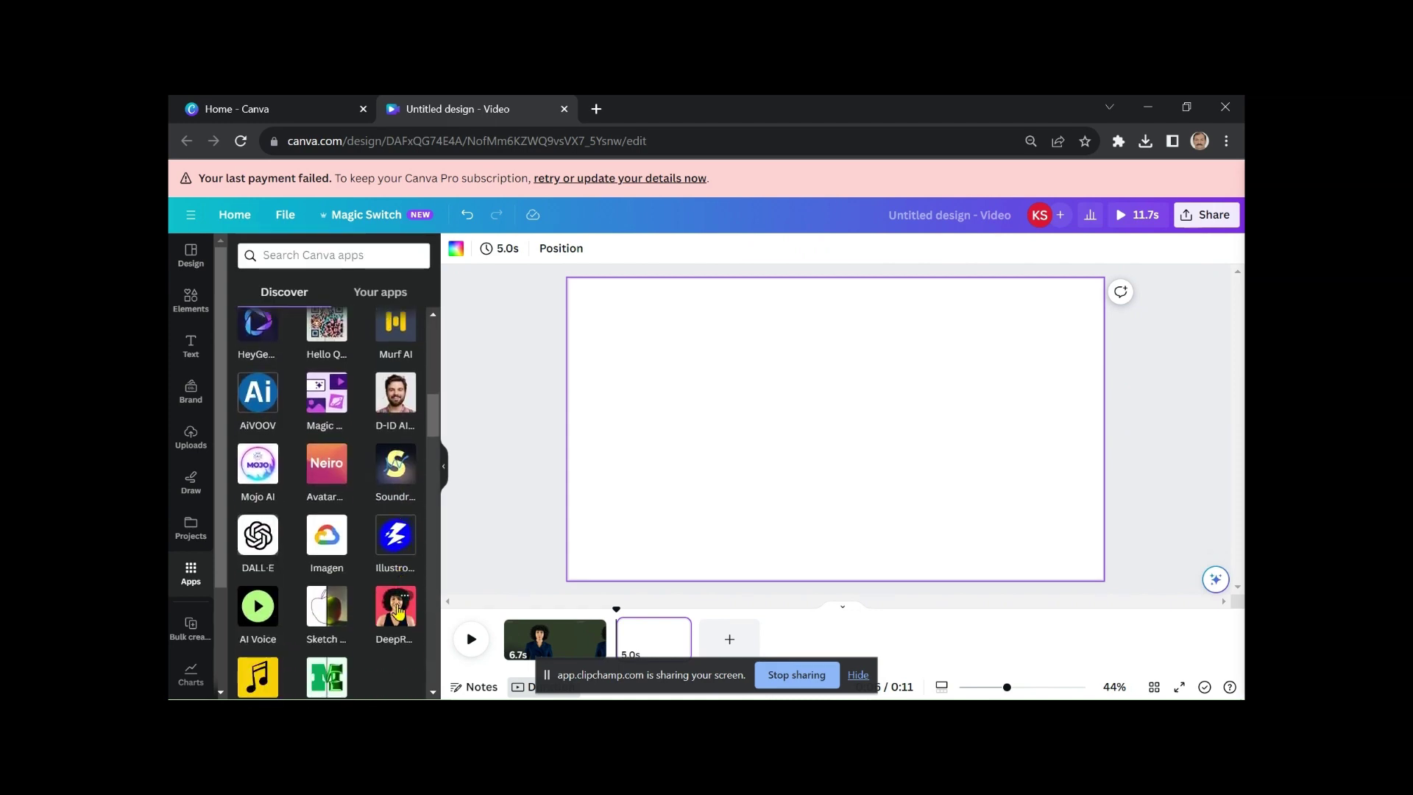
click(399, 612)
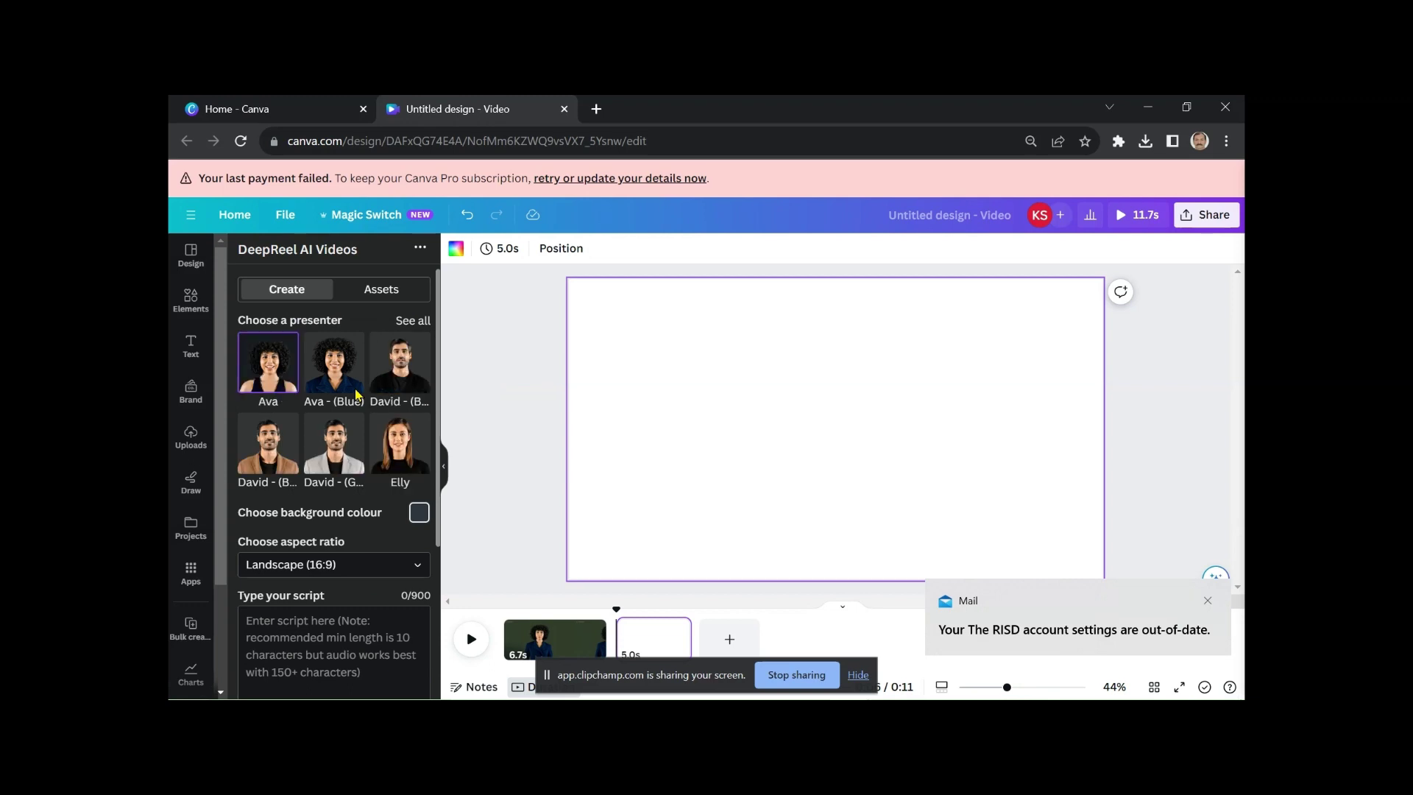
click(333, 364)
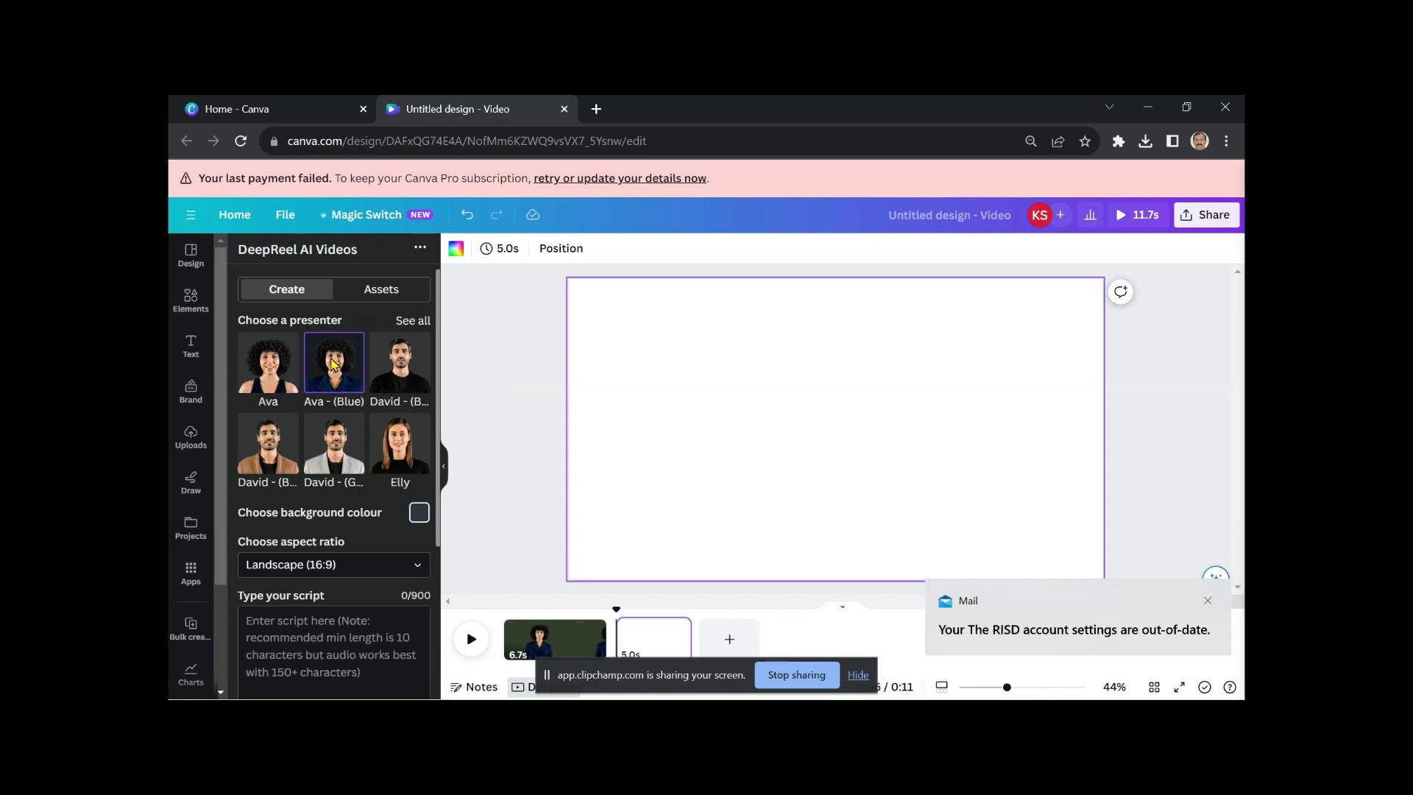
click(420, 513)
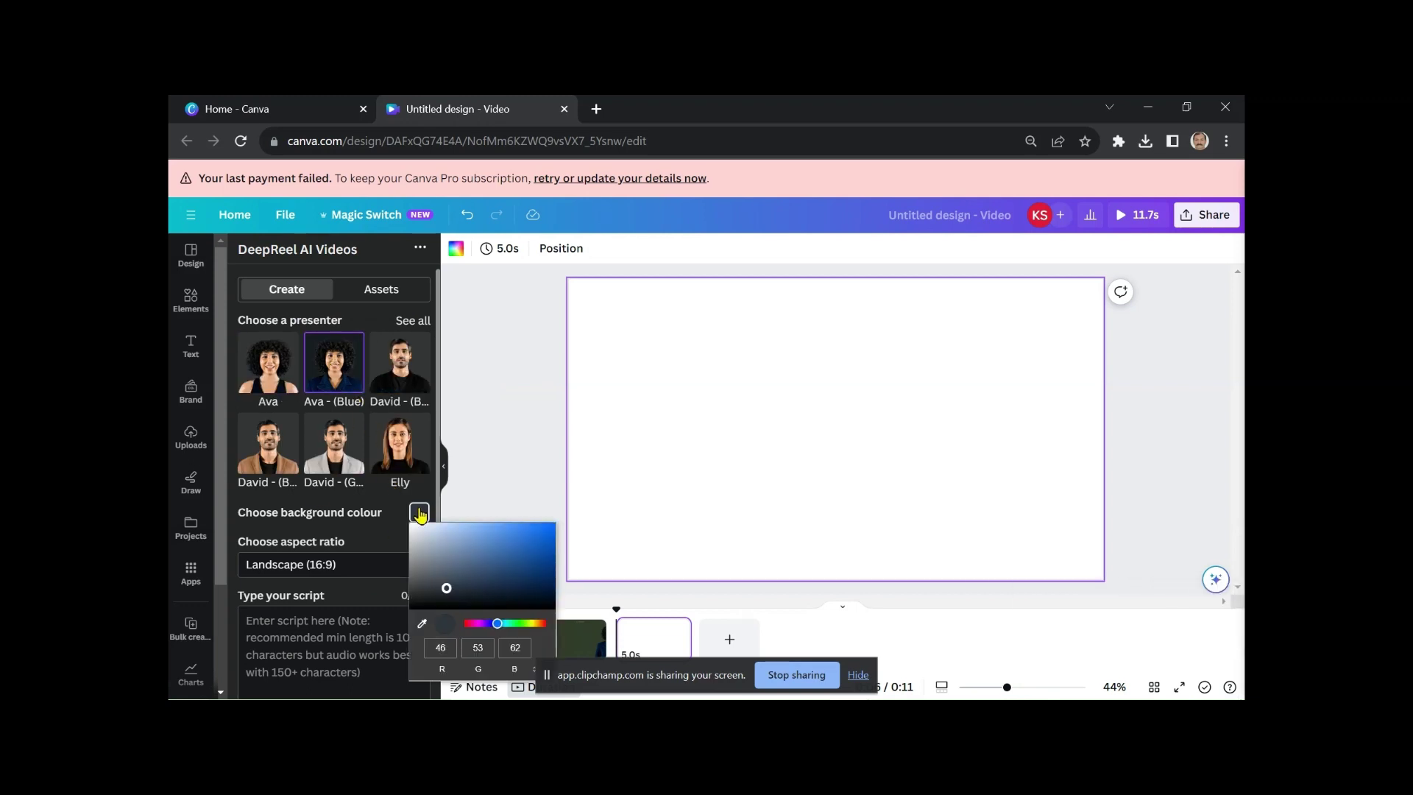
drag(502, 624, 521, 629)
drag(442, 591, 512, 552)
click(508, 454)
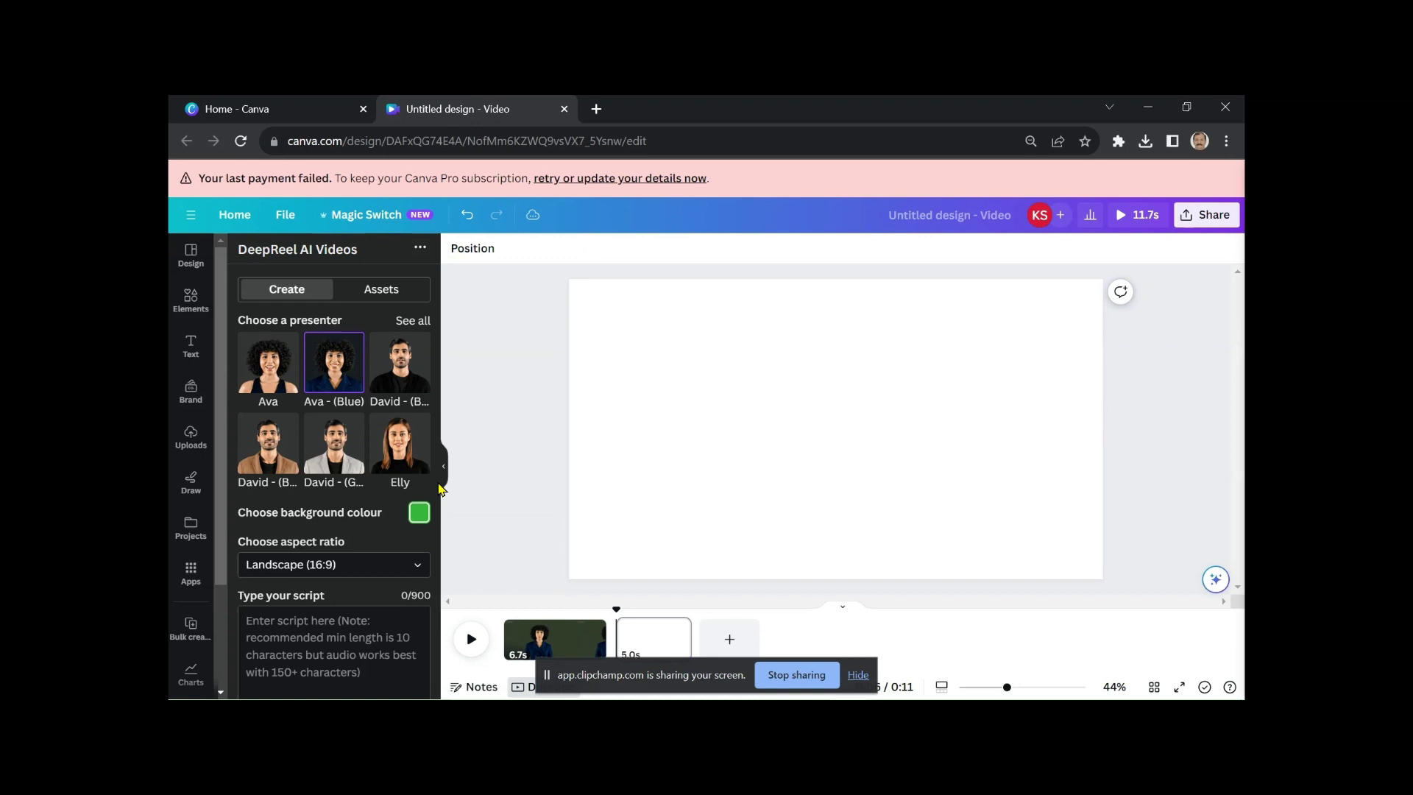
Step: Paste the World War II paragraph as the script and generate the video
scroll(360, 461, down, 3)
click(362, 462)
key(ctrl+v)
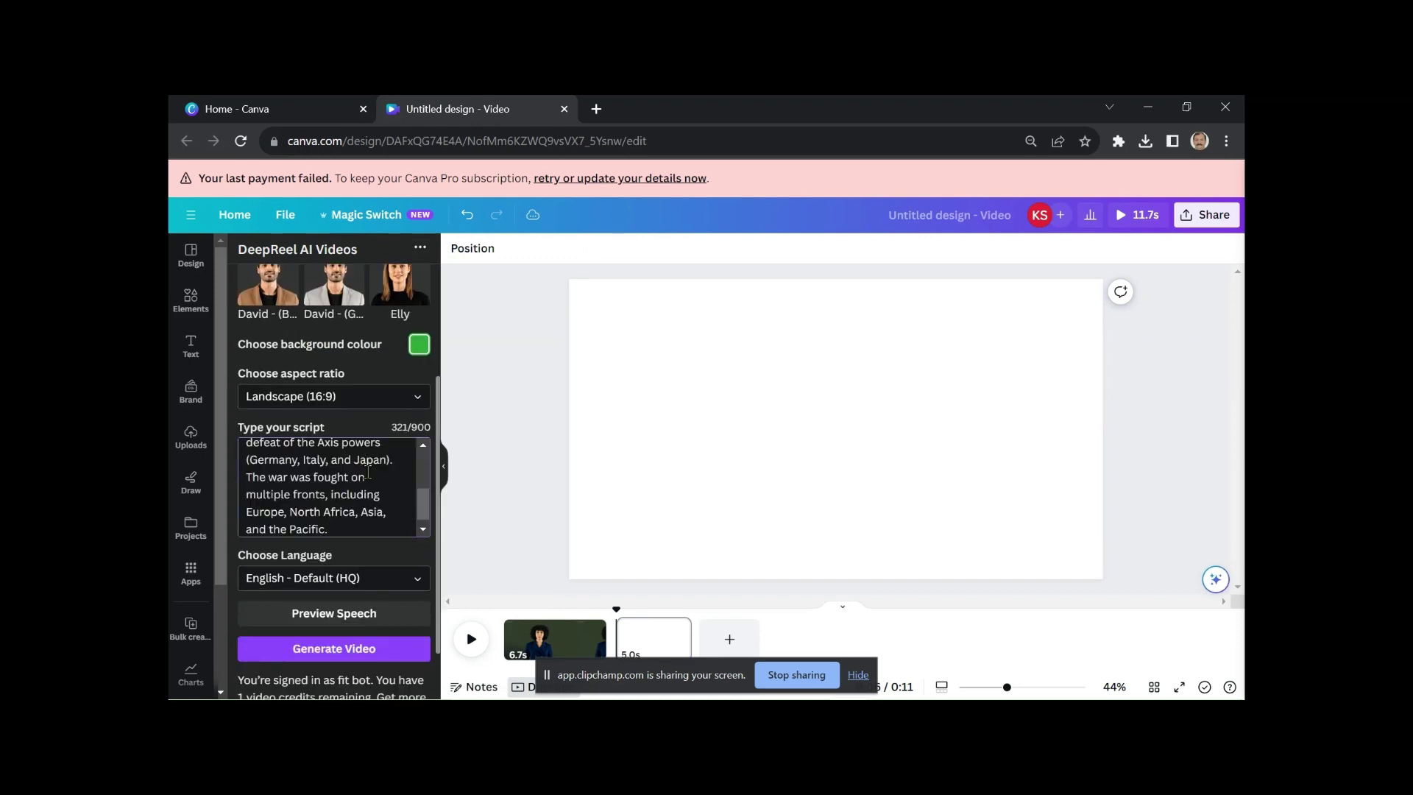
scroll(402, 561, down, 1)
click(351, 589)
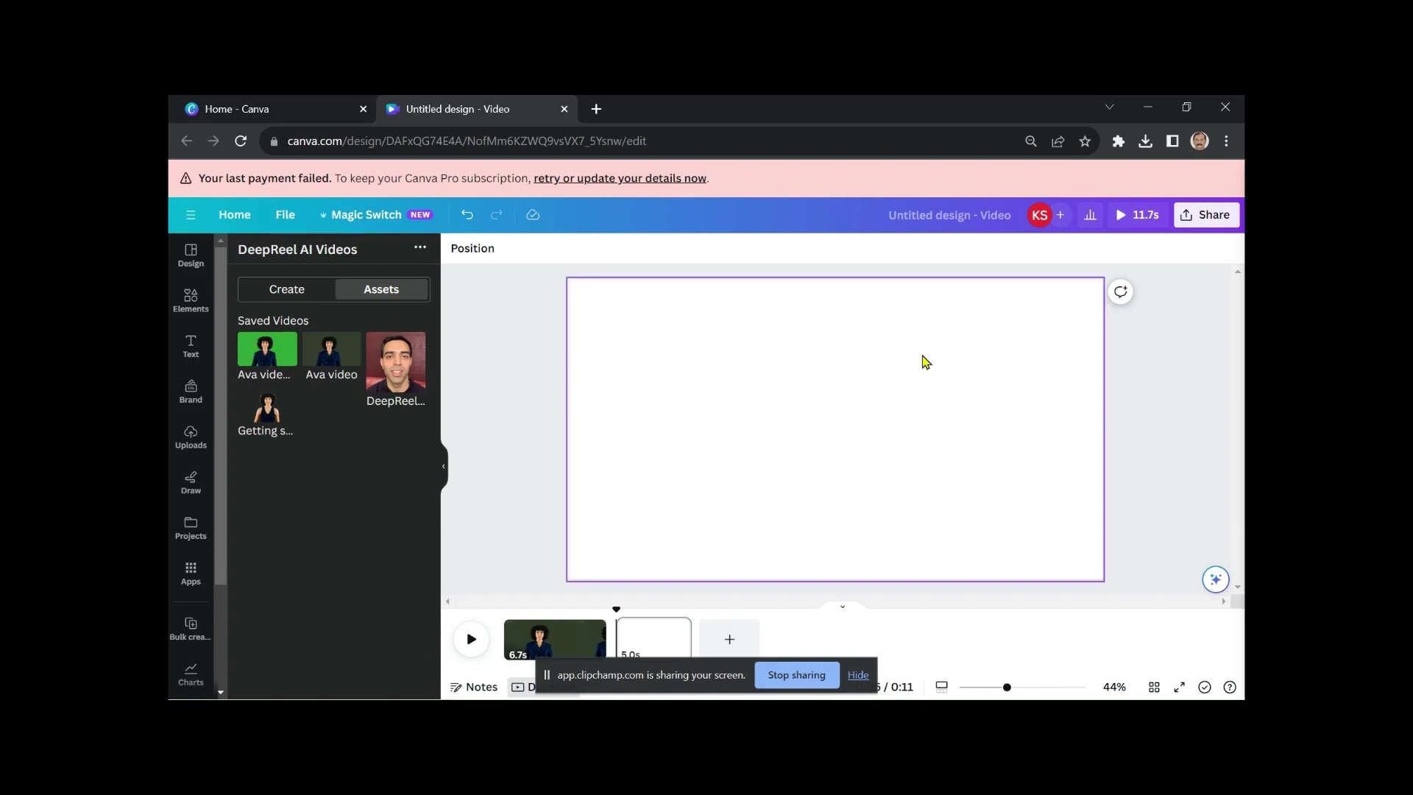
Step: Make the new clip page 2's background, and remove the green background from page 1's presenter
right_click(737, 351)
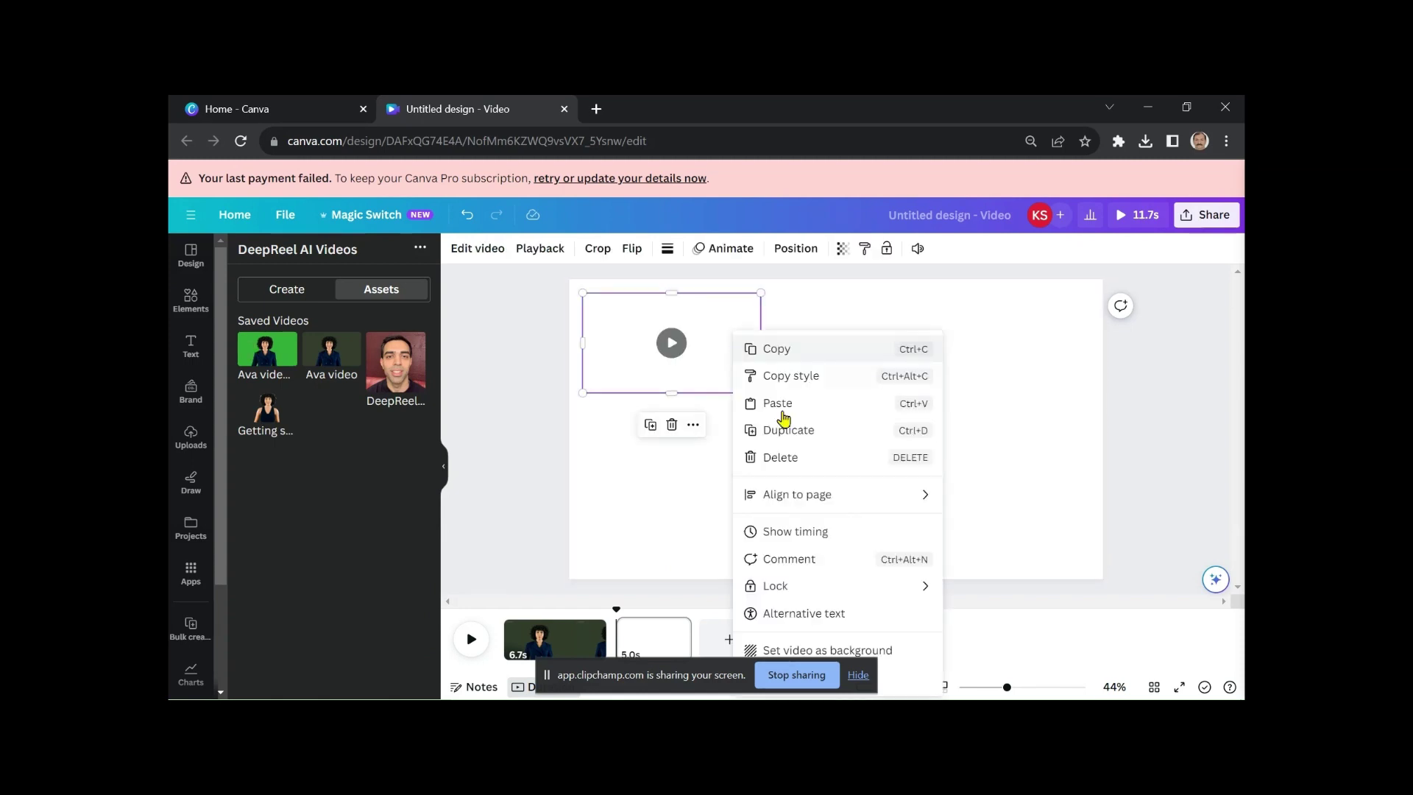
click(862, 652)
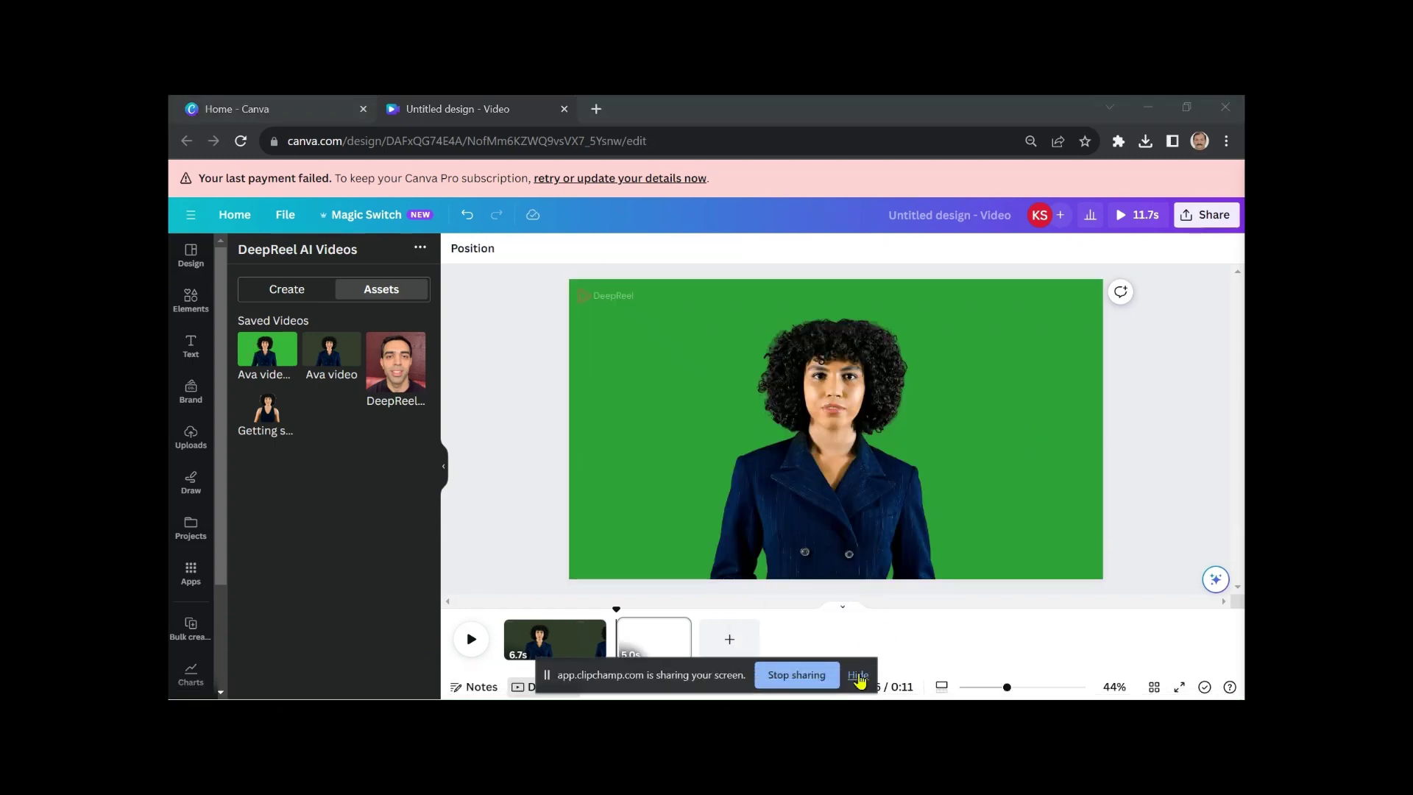
click(556, 638)
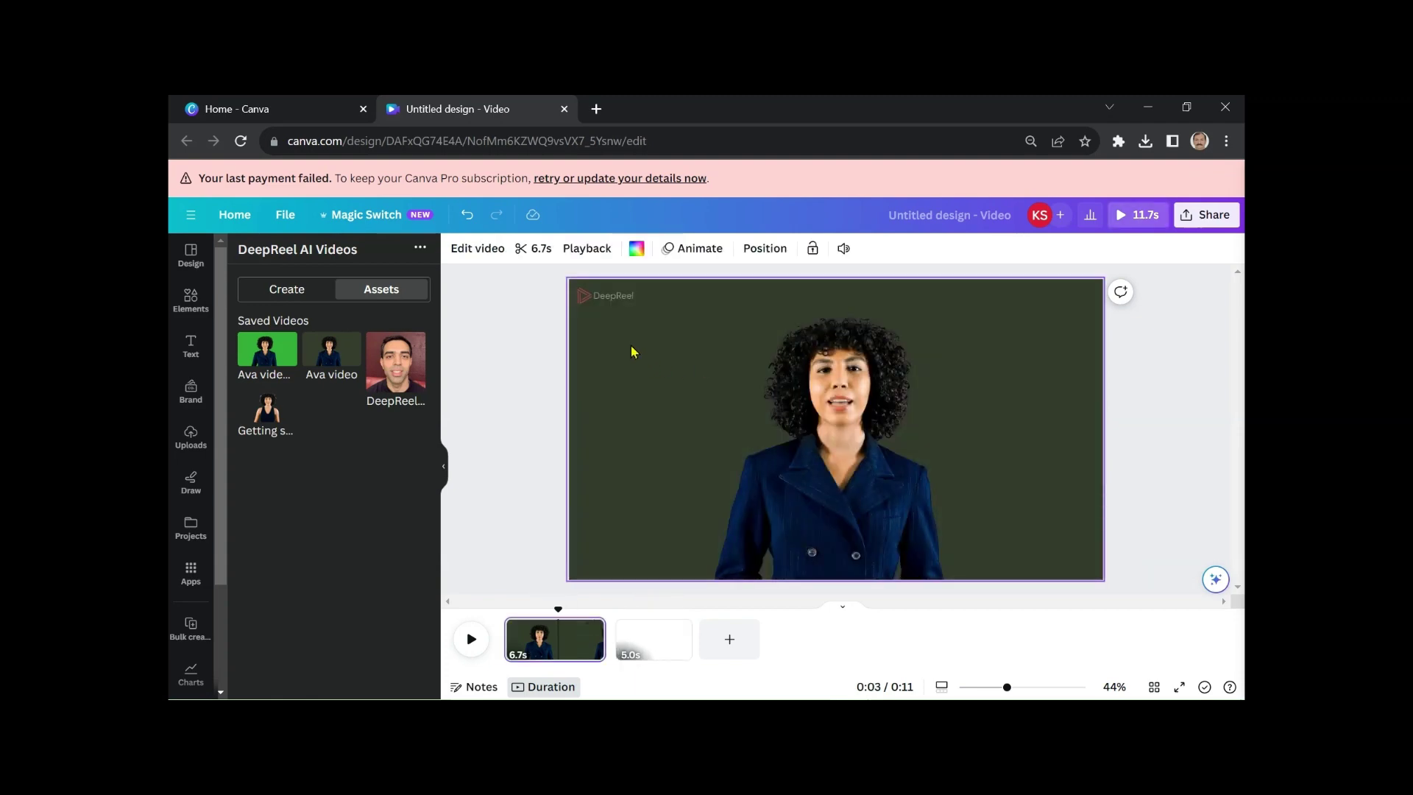
click(477, 248)
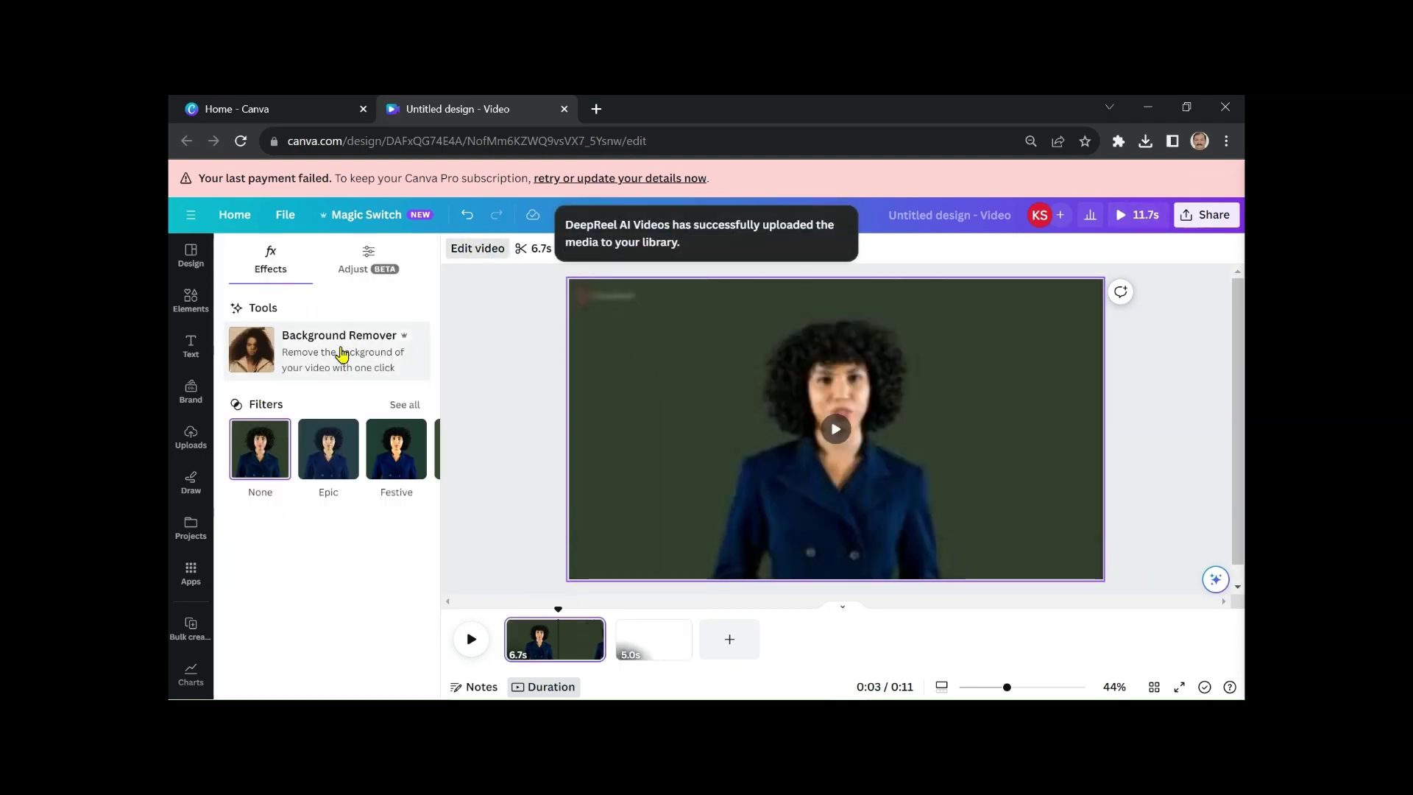
click(296, 343)
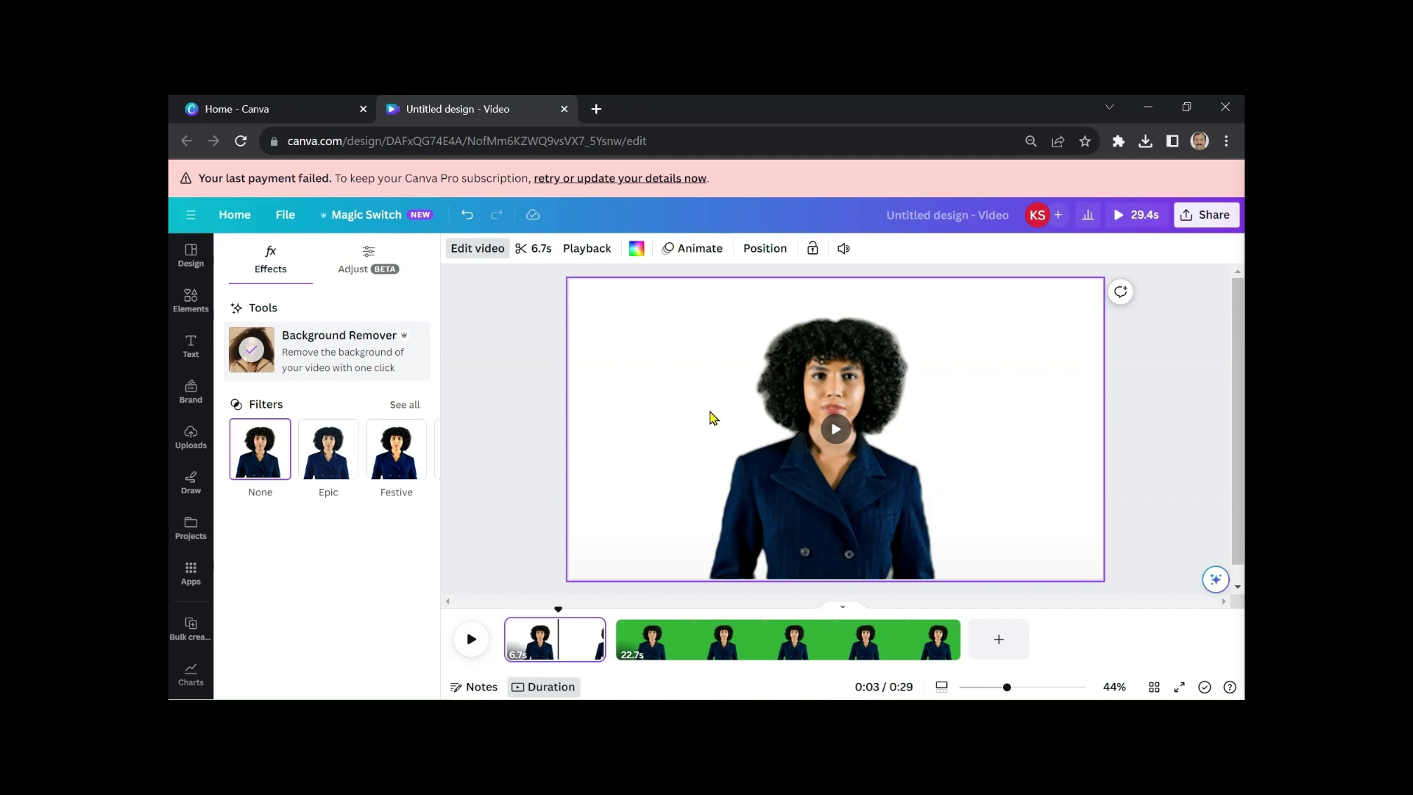
Step: Detach page 1's presenter from the background and resize it into a smaller frame on the left
click(814, 535)
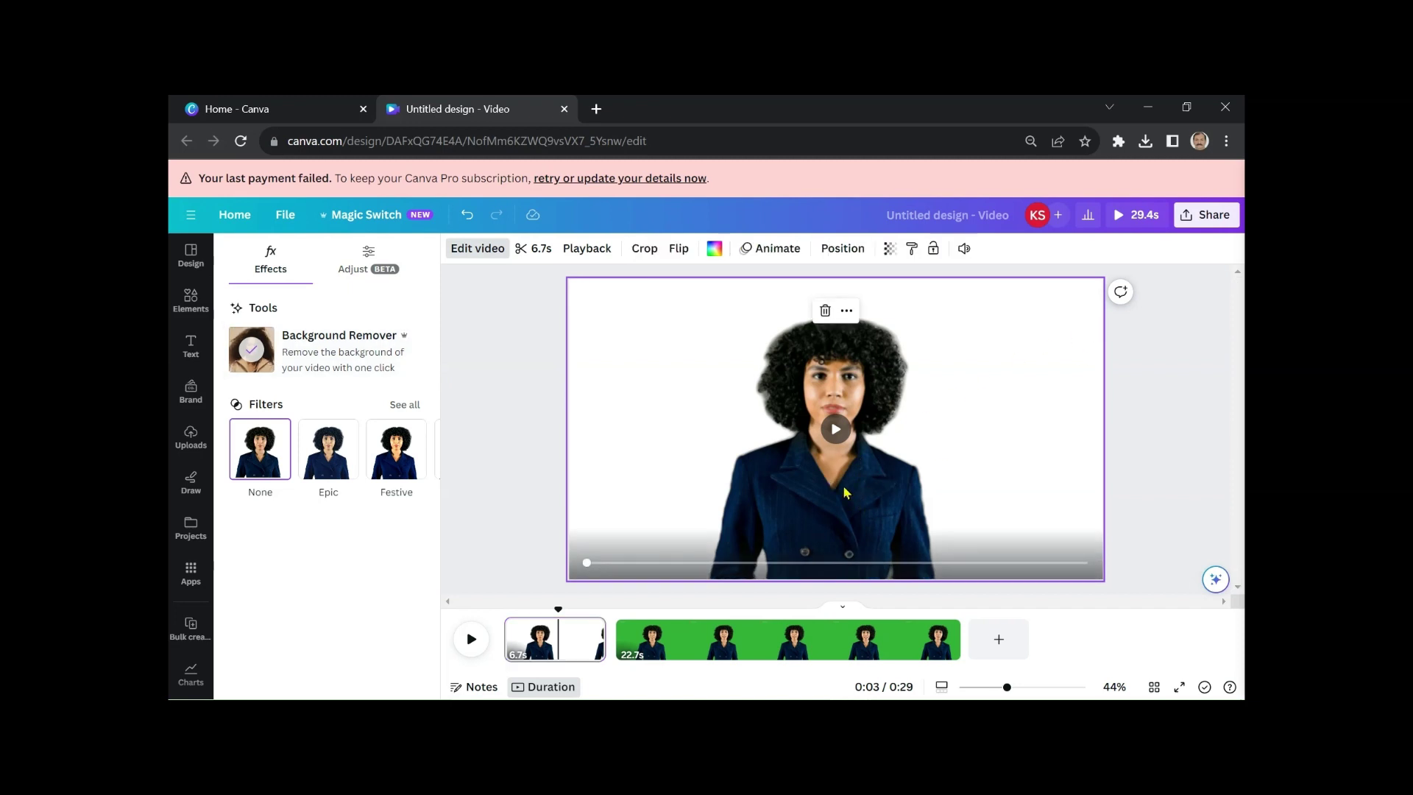
right_click(845, 492)
click(924, 649)
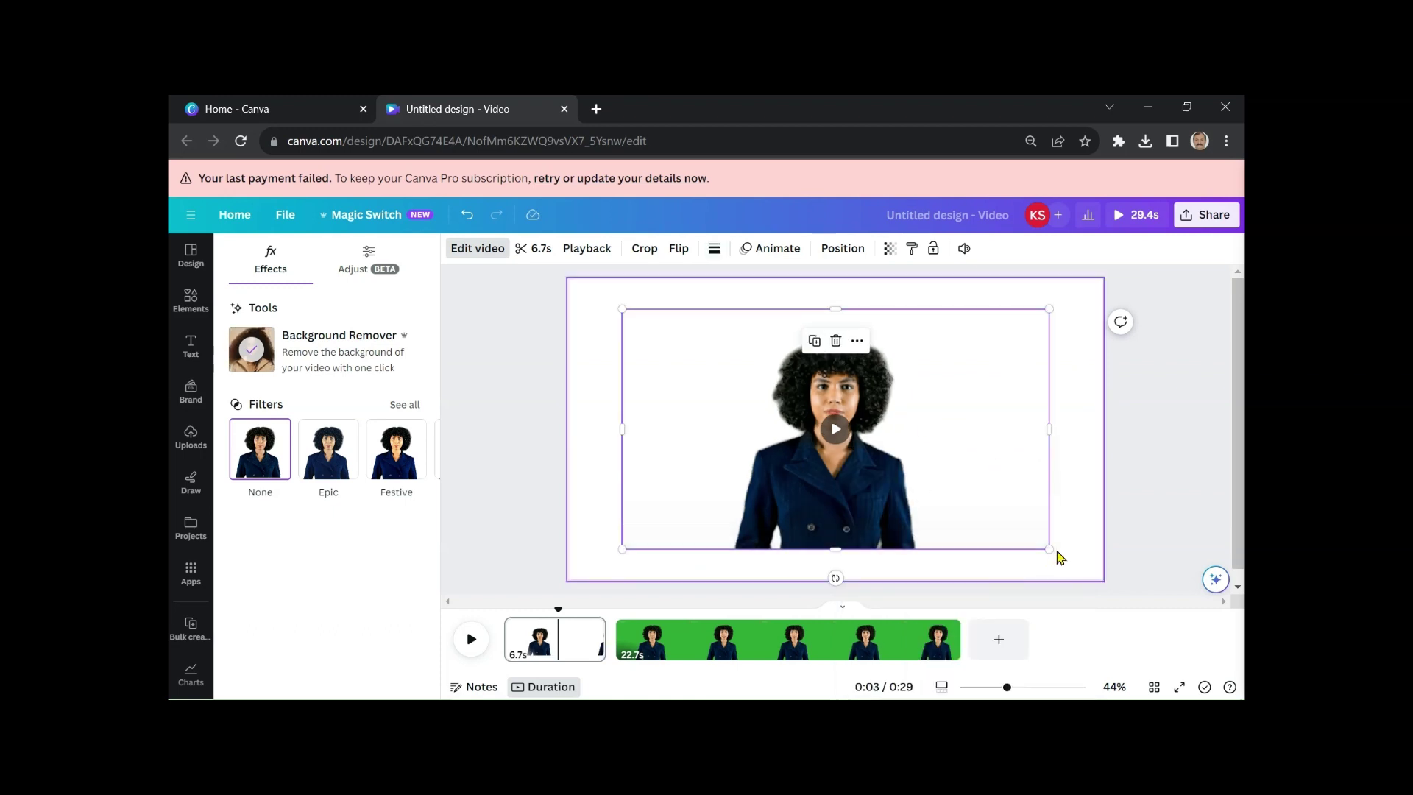
drag(1047, 546, 955, 513)
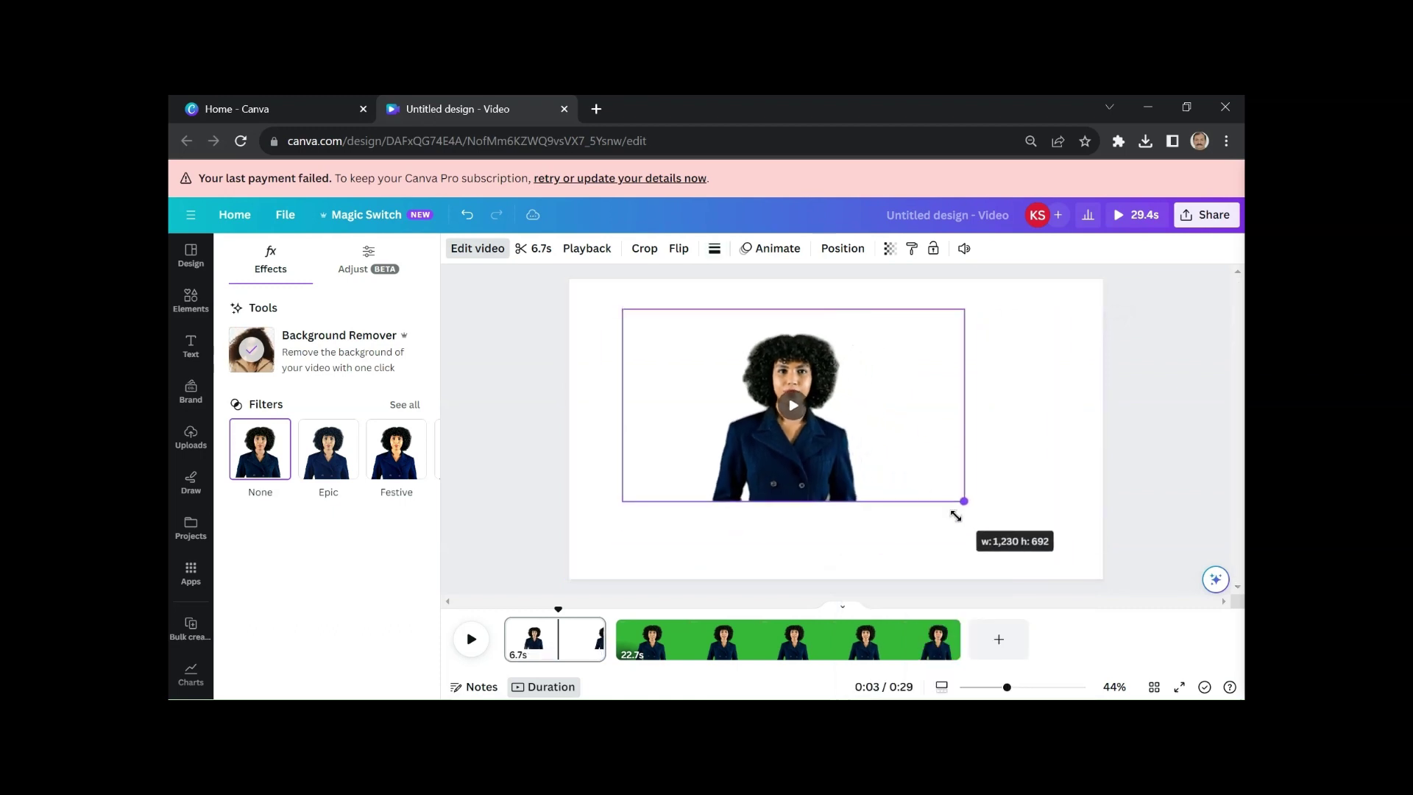
drag(880, 438, 839, 474)
drag(928, 448, 839, 449)
drag(588, 448, 667, 454)
drag(742, 491, 675, 443)
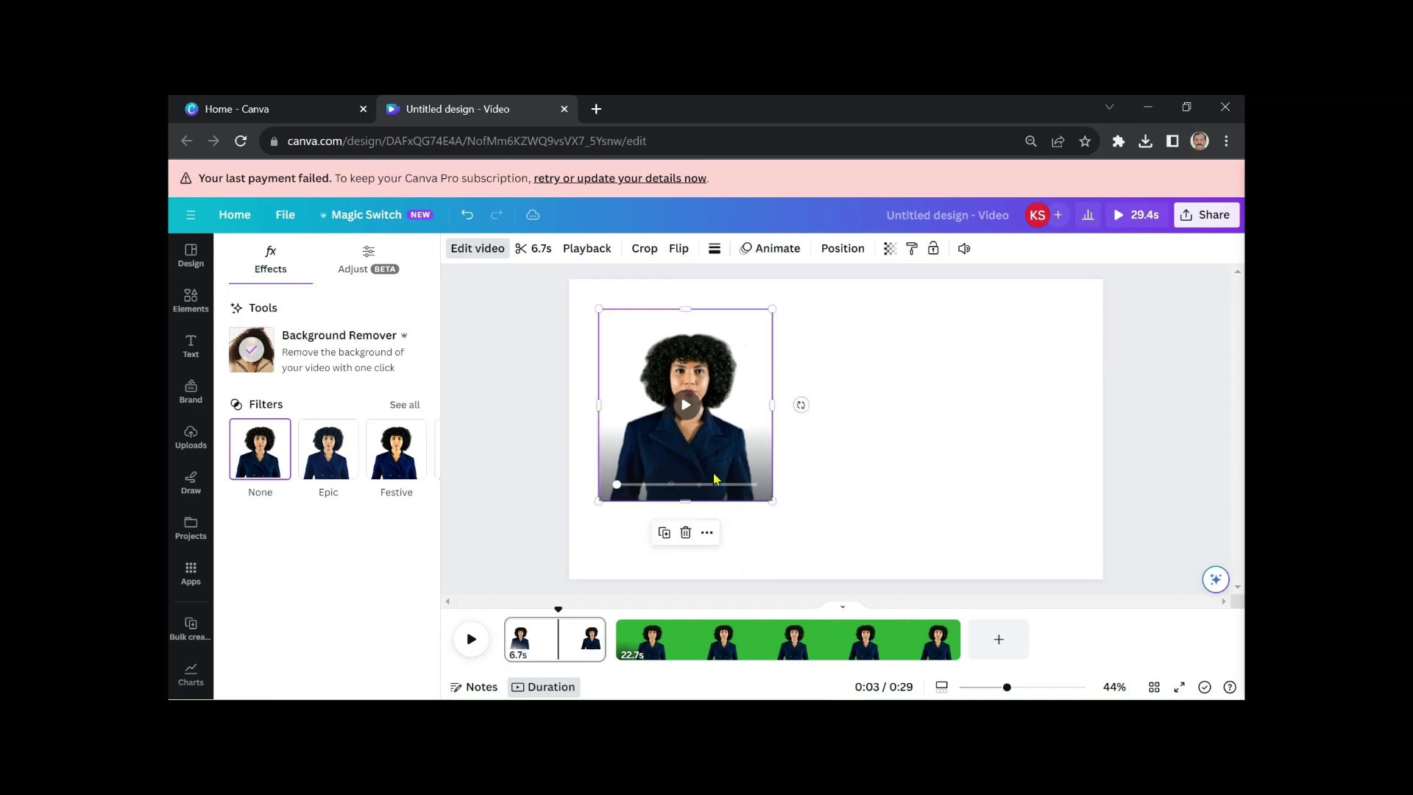
drag(773, 501, 822, 562)
Step: Add an enlarged slanted landscape frame to the right of the presenter
click(925, 410)
click(190, 301)
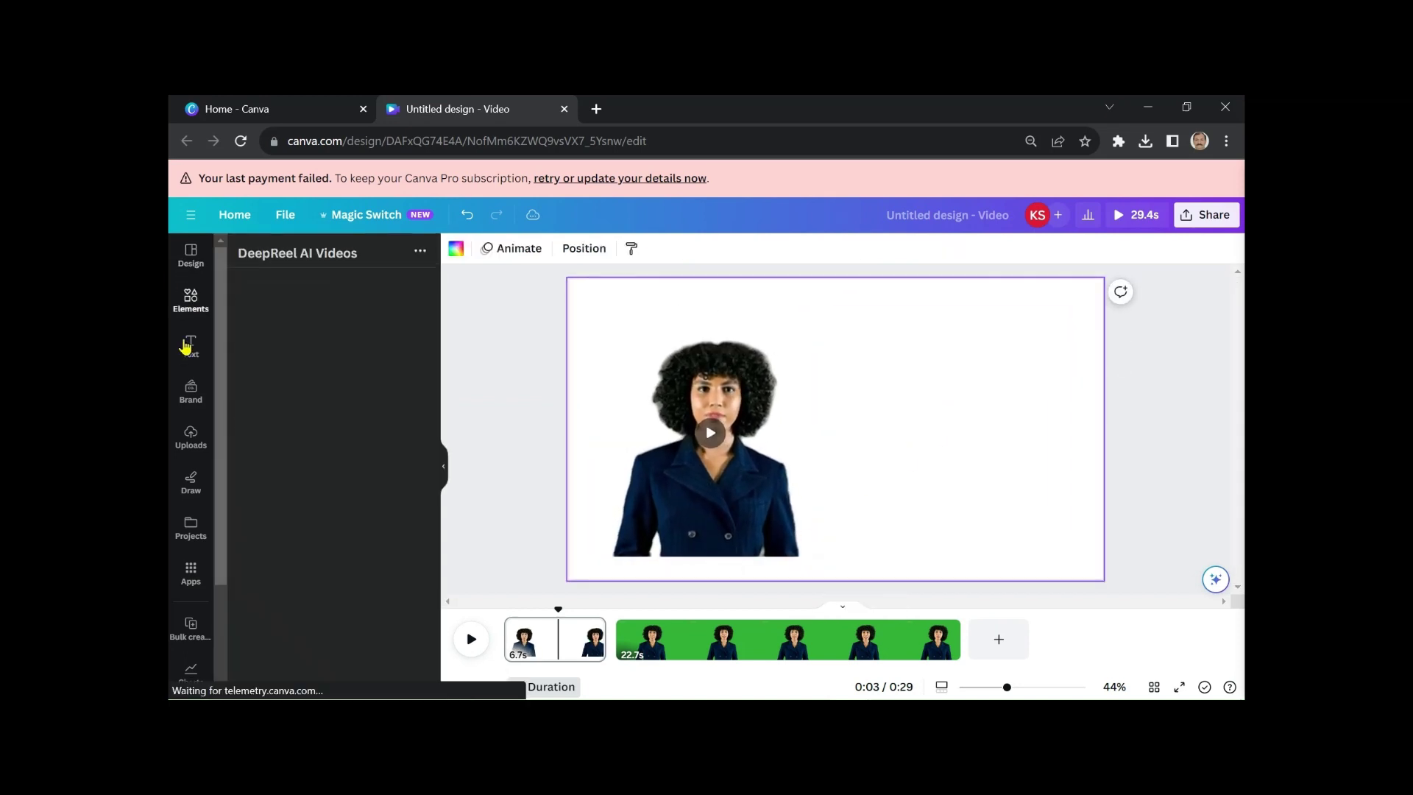
scroll(362, 463, down, 15)
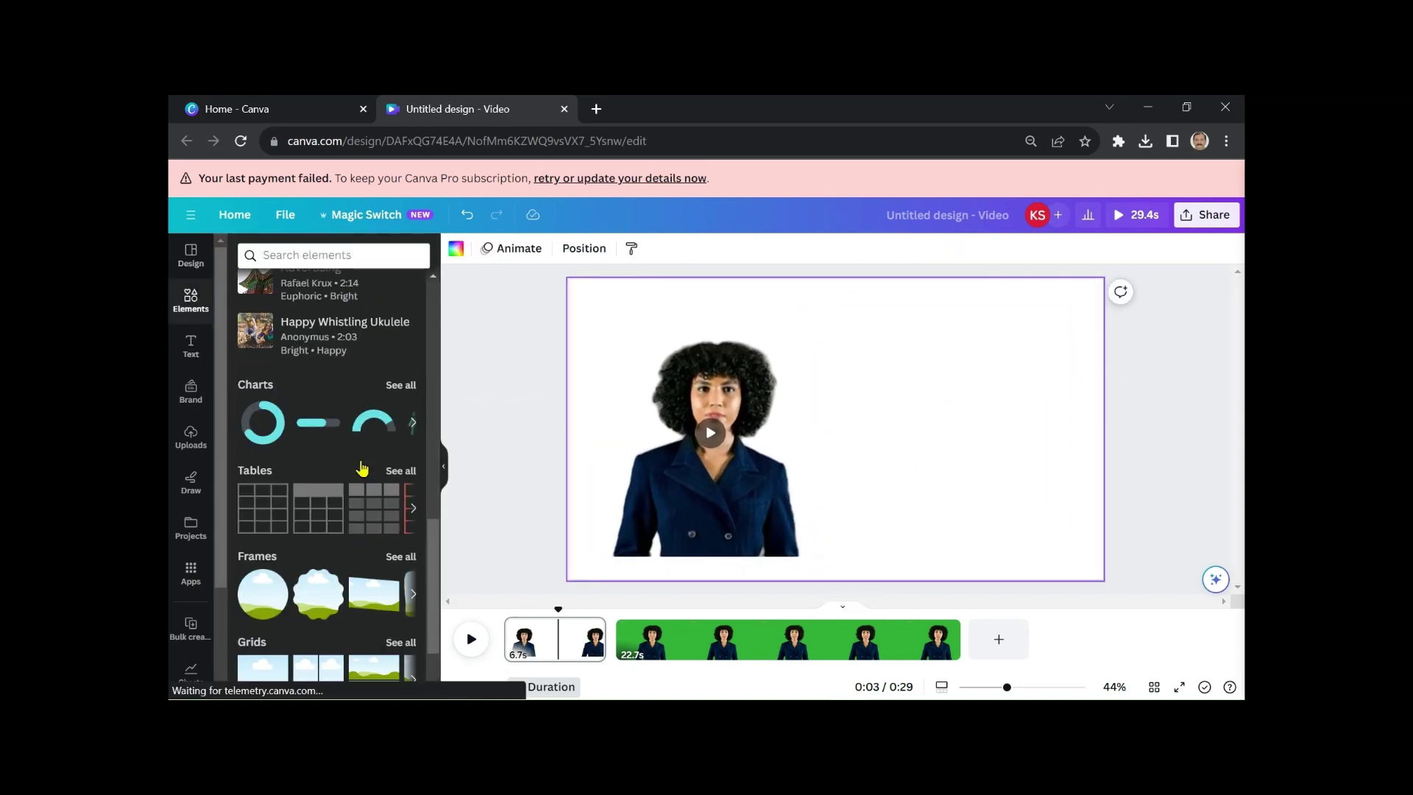
click(410, 473)
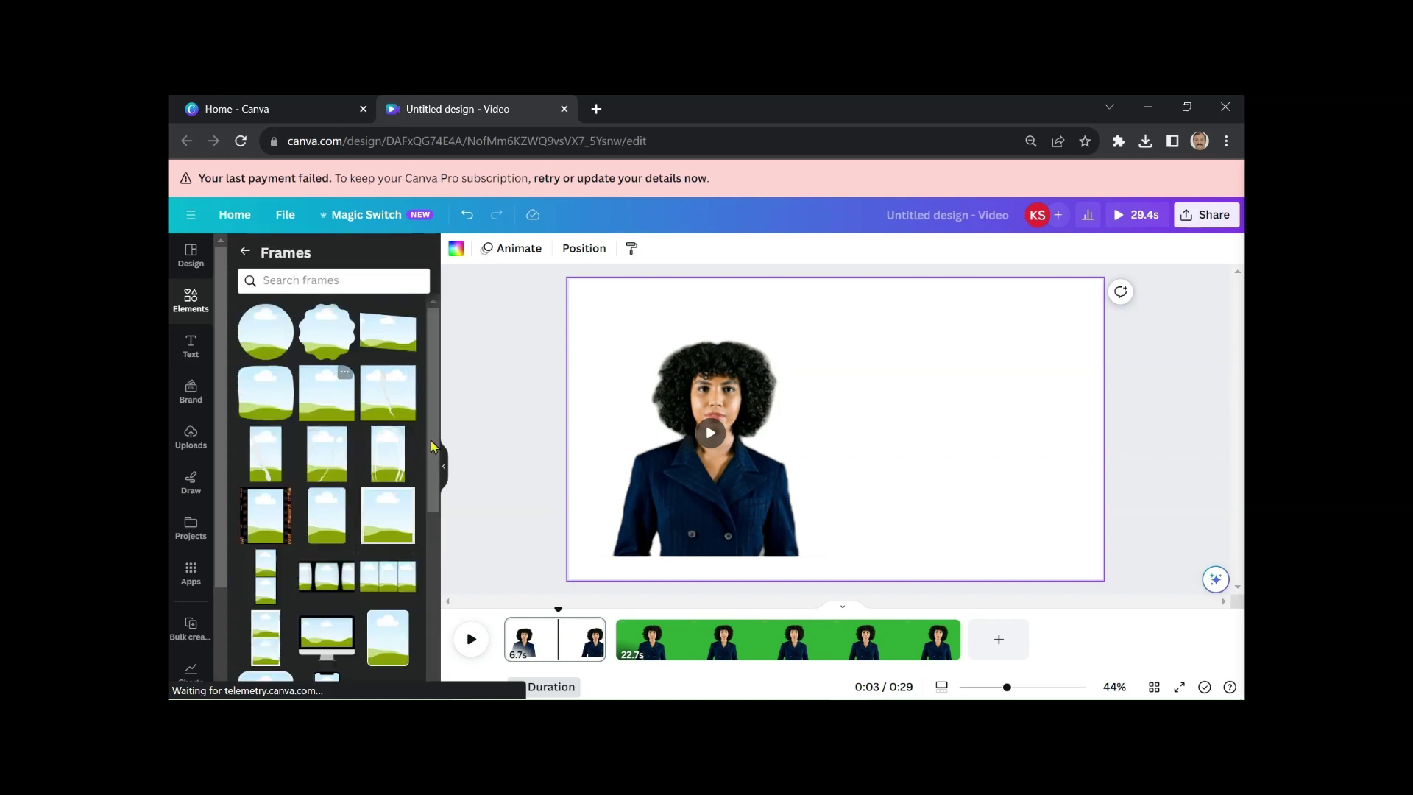
click(387, 331)
drag(808, 468, 933, 450)
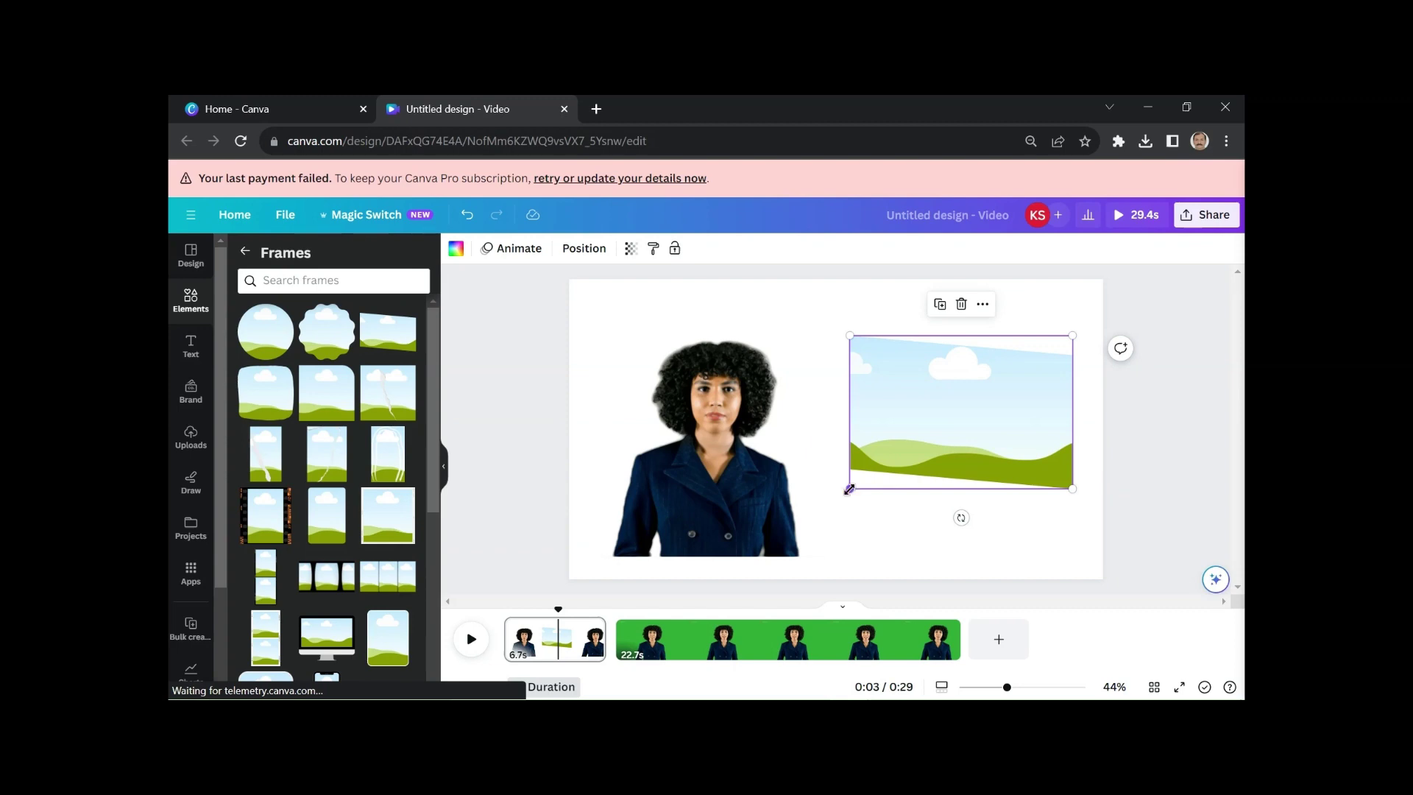
drag(849, 490, 823, 526)
Step: Search elements for 'worldwar II OLD FOOTAGE' and drop a footage clip into the frame
click(186, 304)
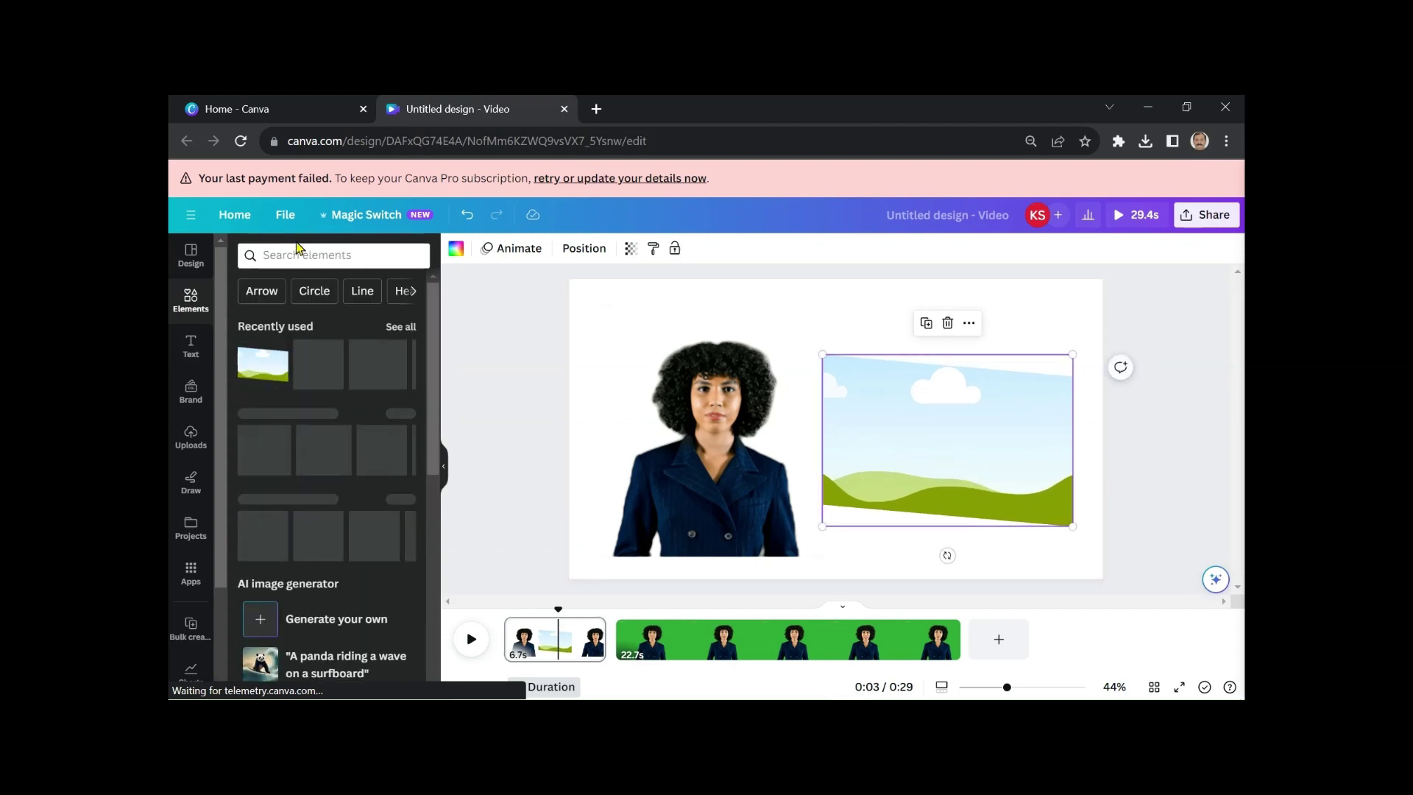
click(320, 258)
text(w)
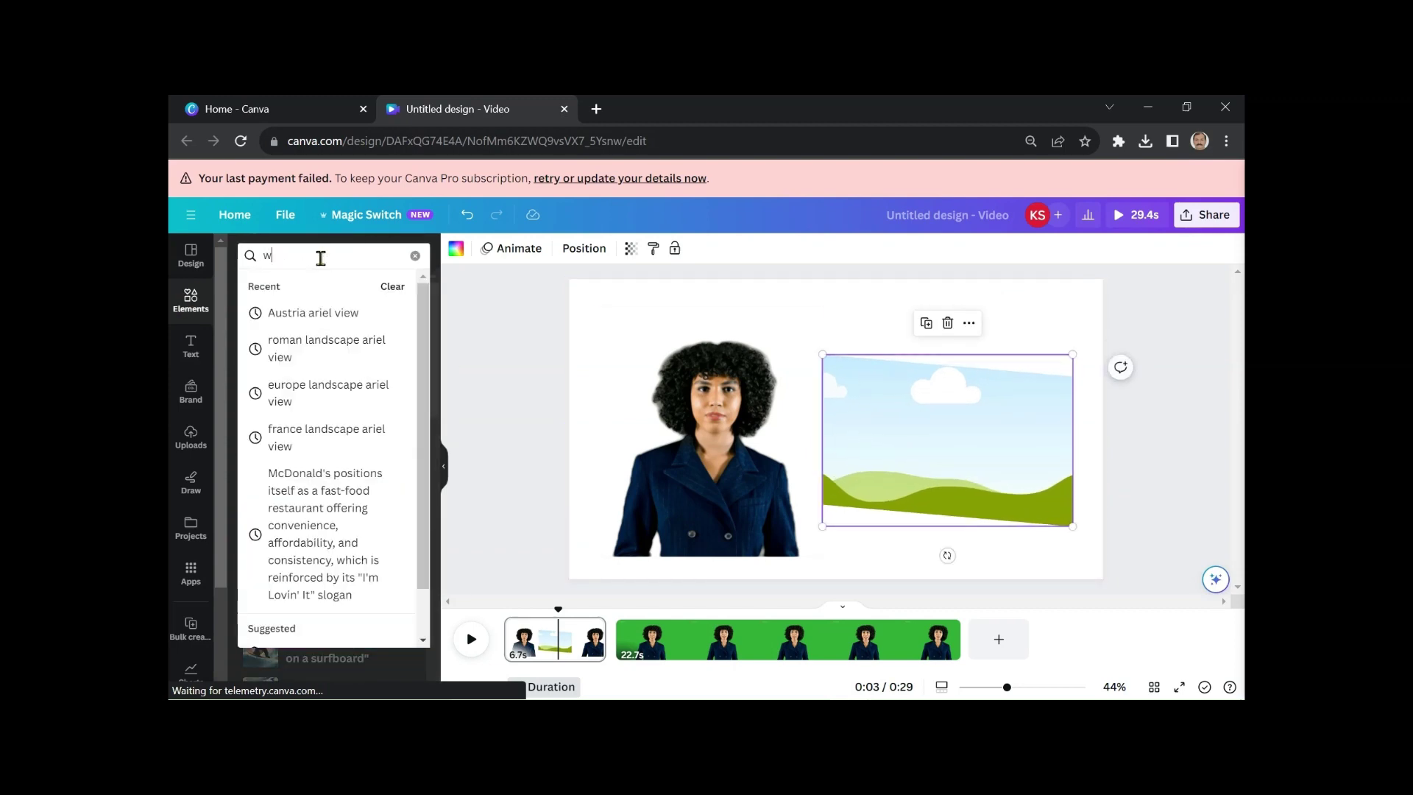
text(orldwar)
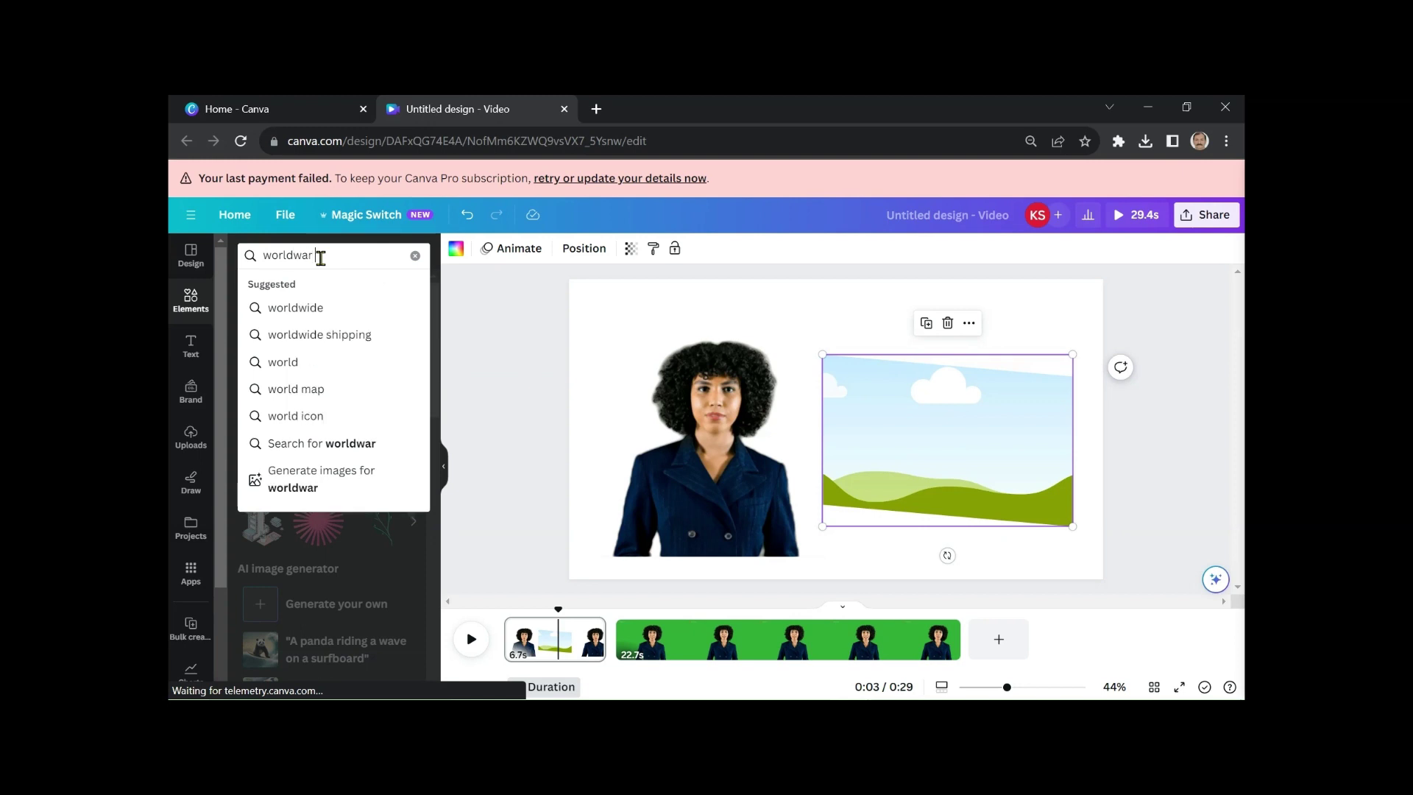
text( II)
key(Return)
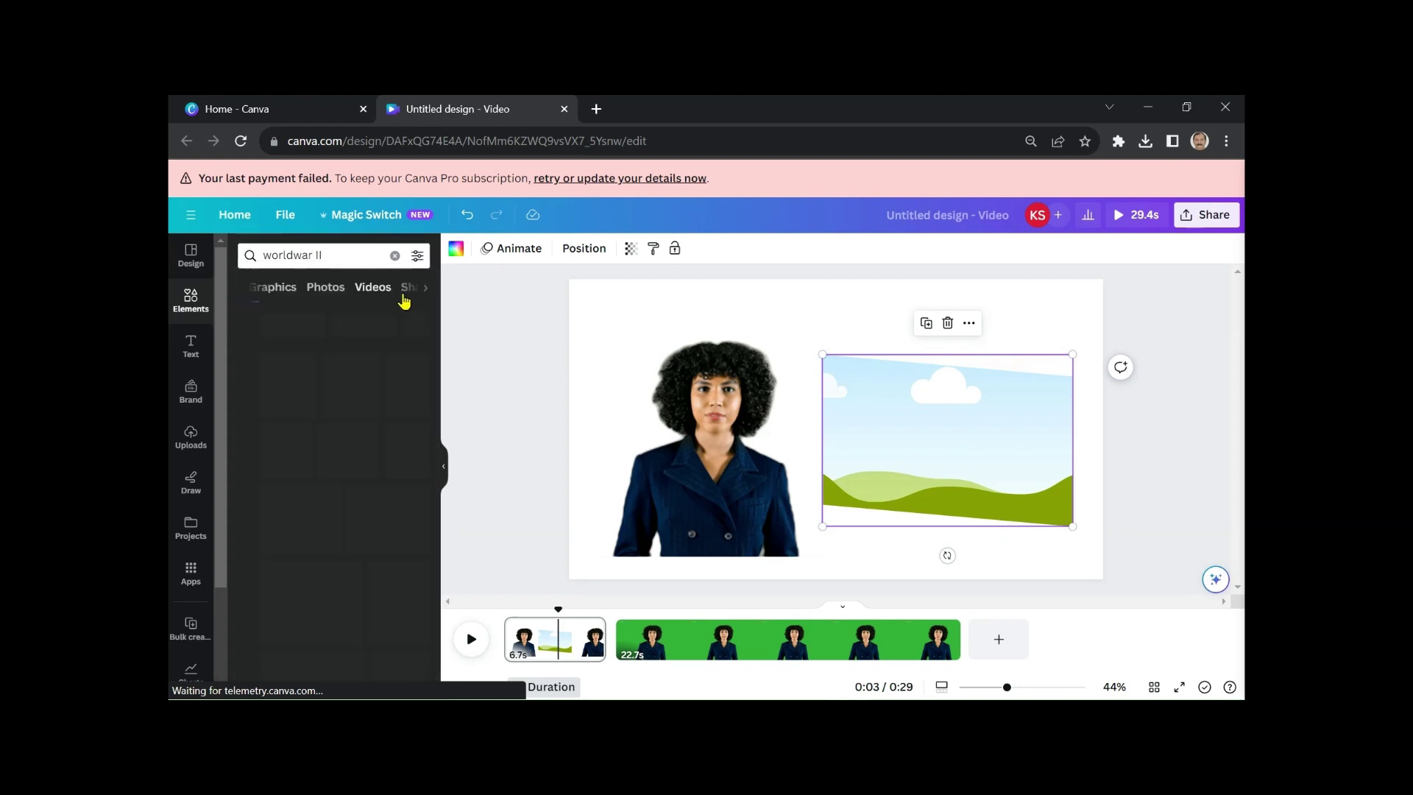
text(OLD FOOTAGE)
key(Return)
drag(370, 372, 1065, 457)
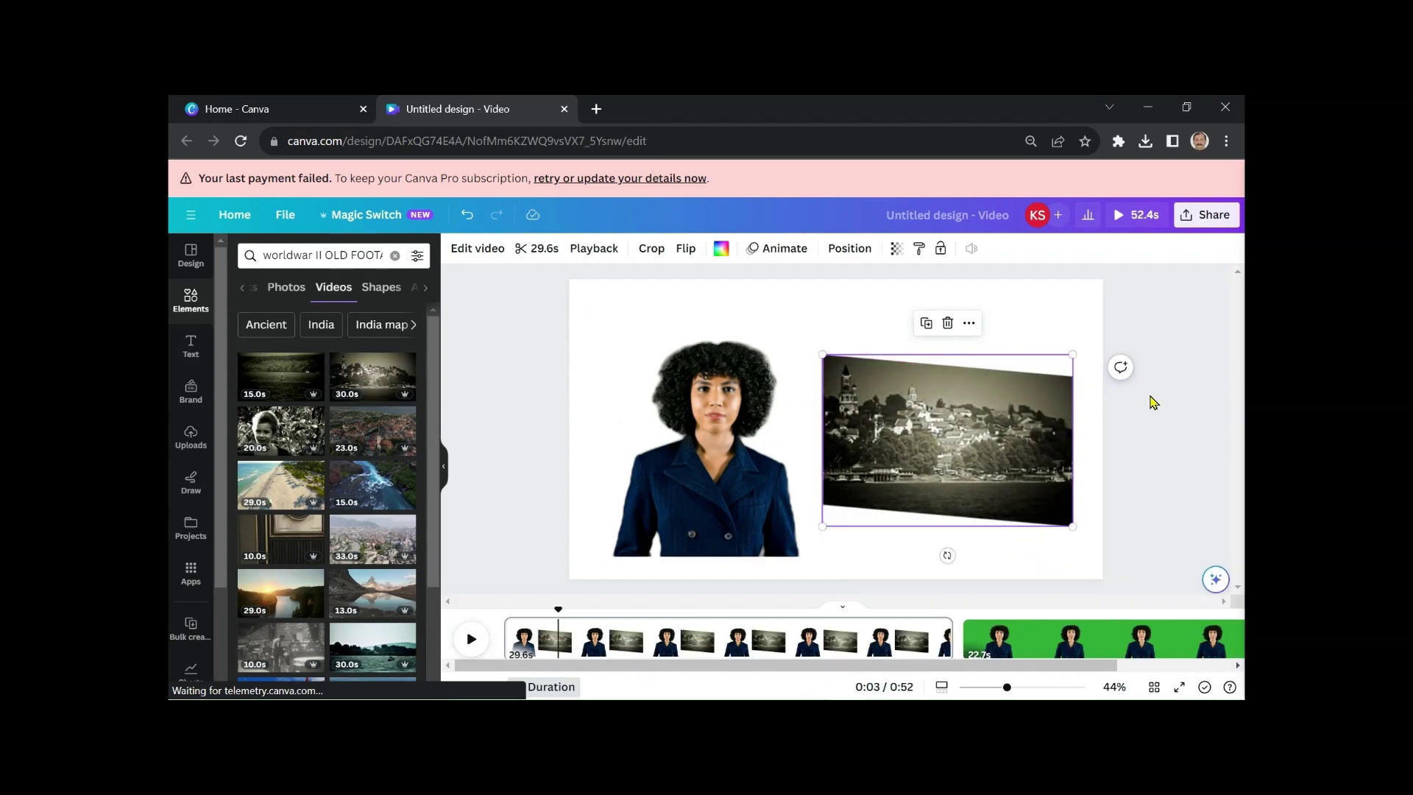
Step: On page 2, remove the presenter's green background and detach her from the background
click(1028, 645)
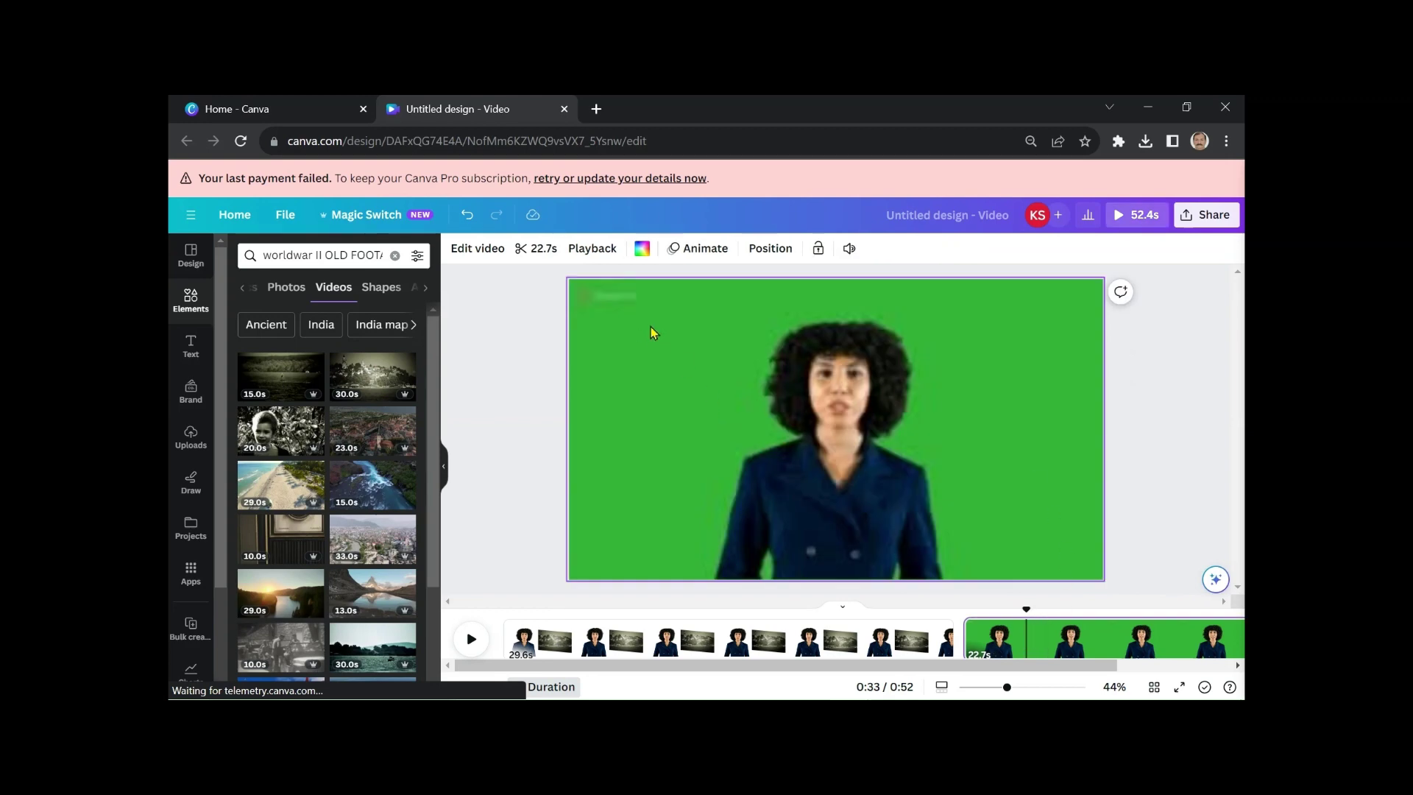
click(486, 250)
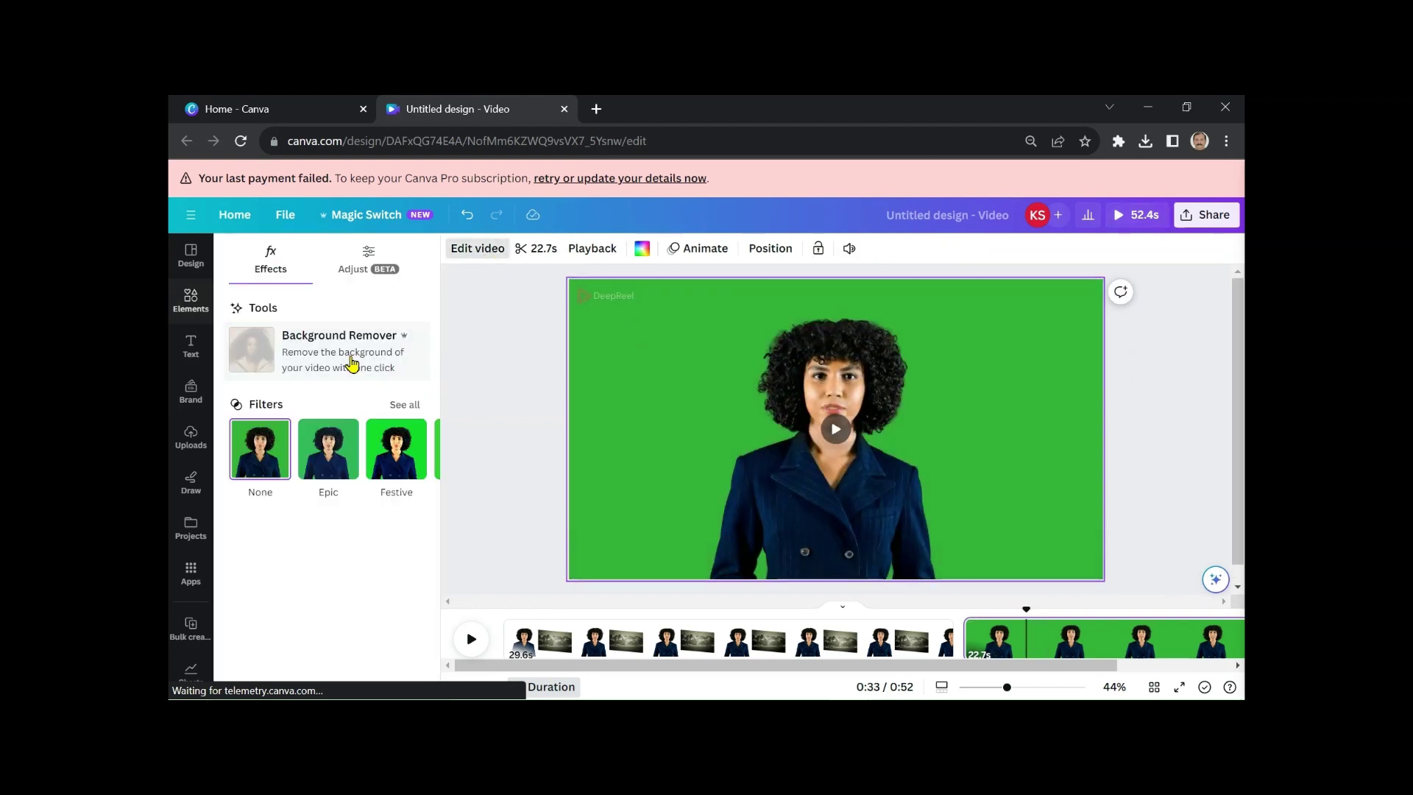
click(313, 344)
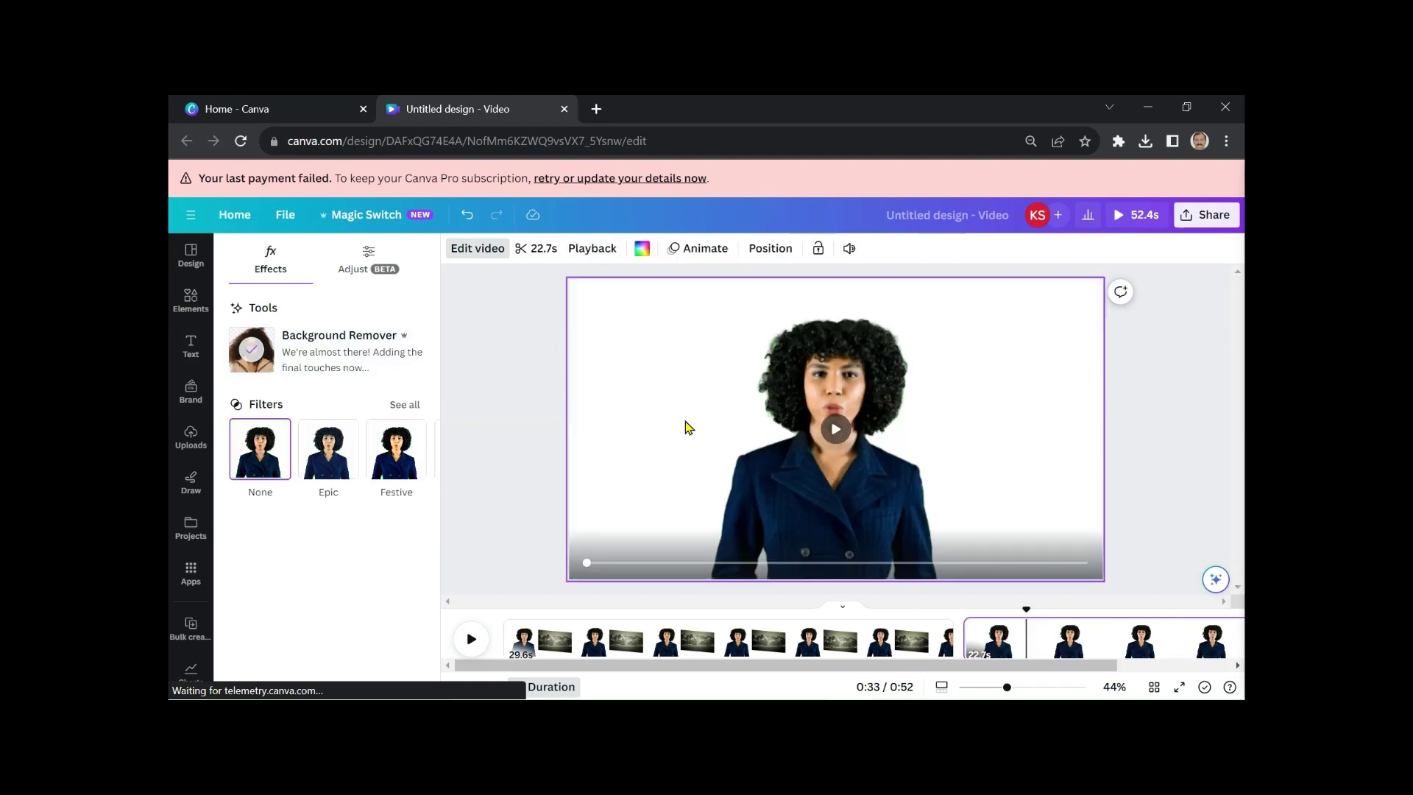
right_click(999, 410)
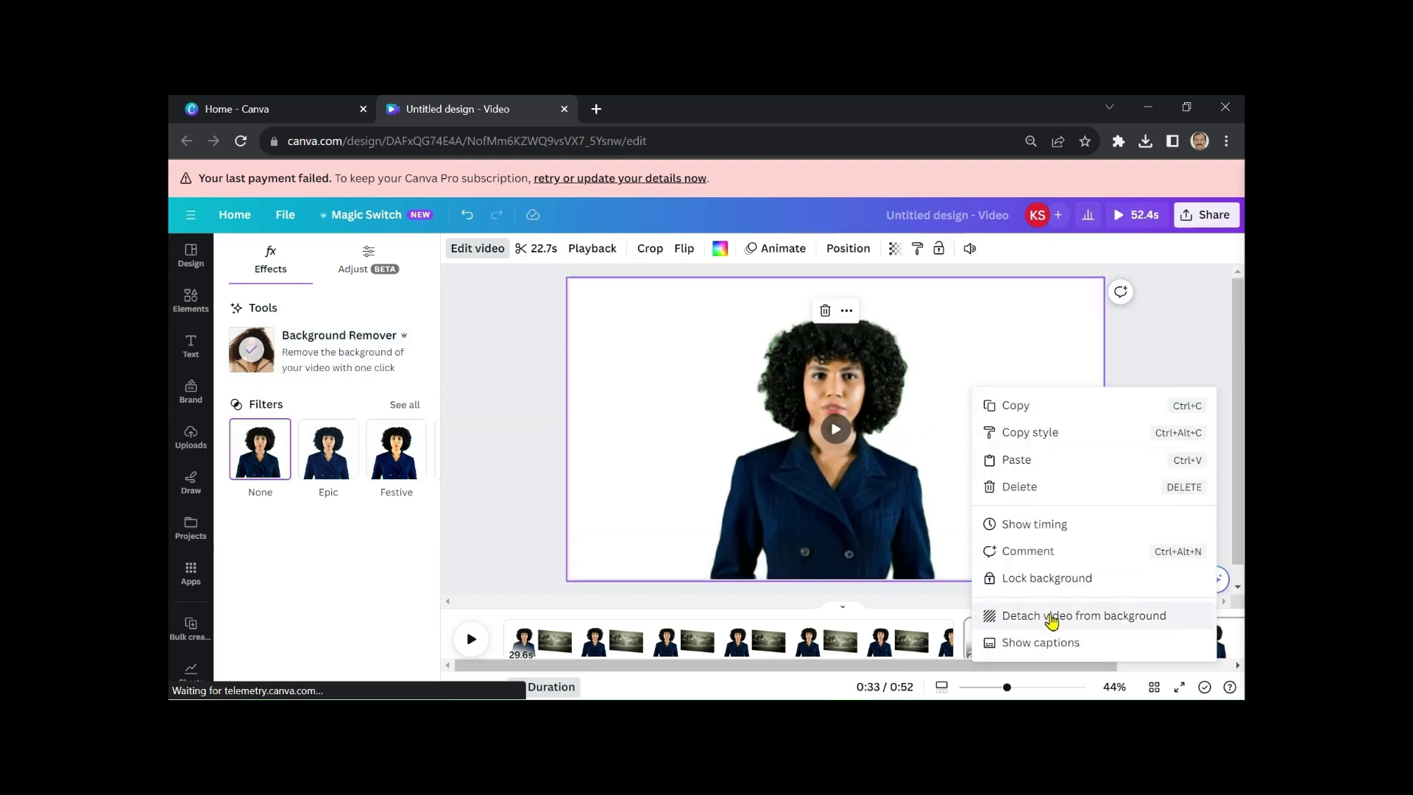
click(1050, 618)
Step: Shrink the presenter into the lower-left corner and add an old war footage clip to page 2
drag(1051, 429, 953, 429)
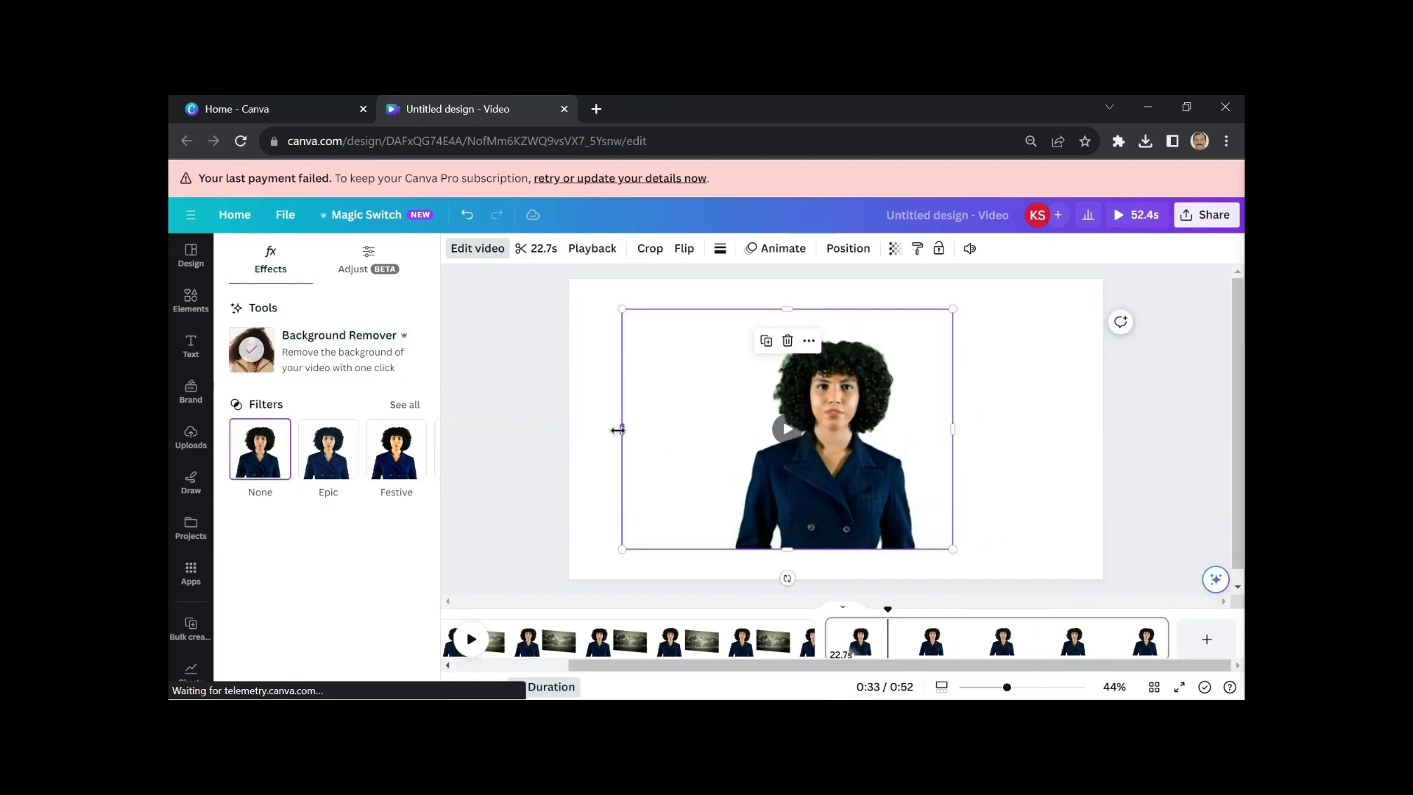
drag(622, 429, 721, 431)
drag(953, 309, 893, 368)
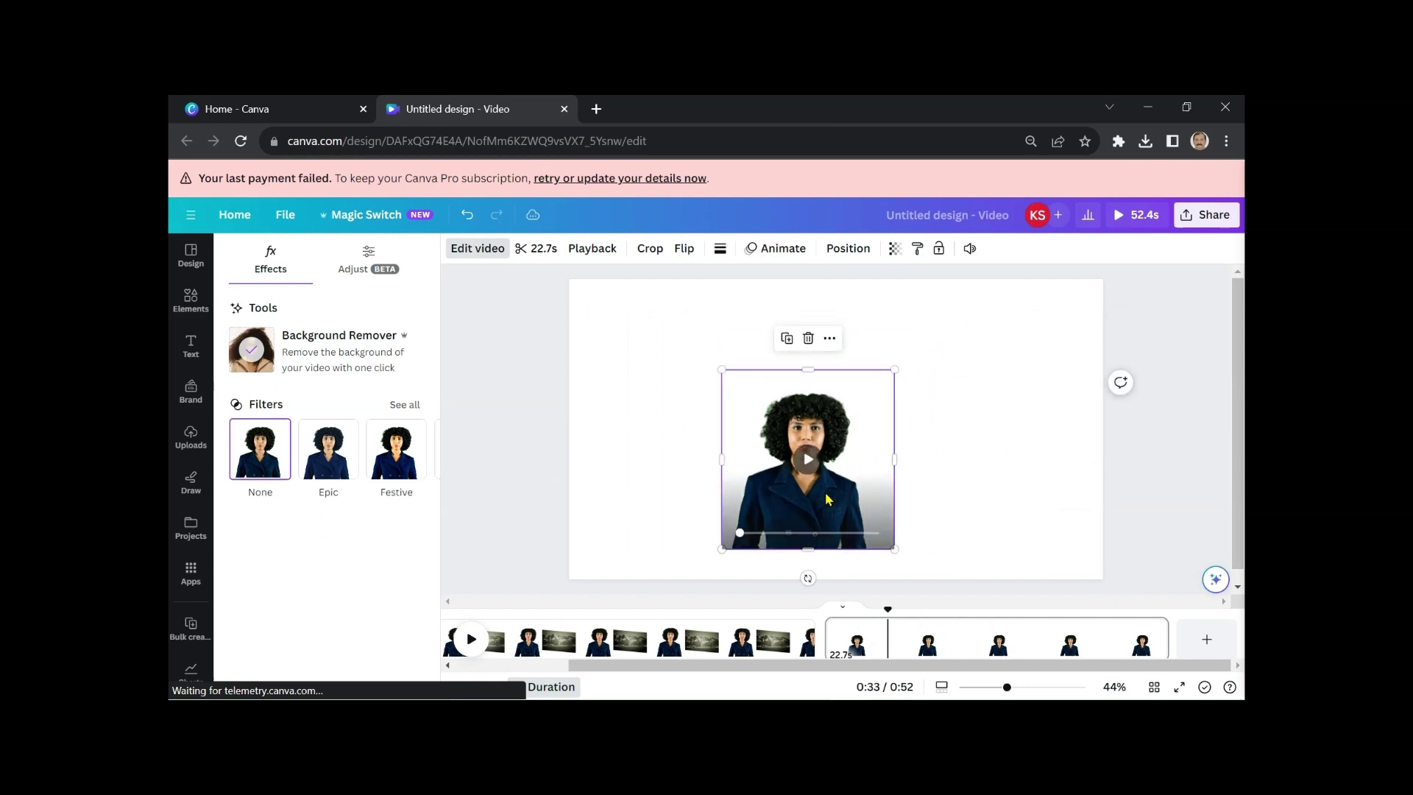
drag(843, 492, 689, 517)
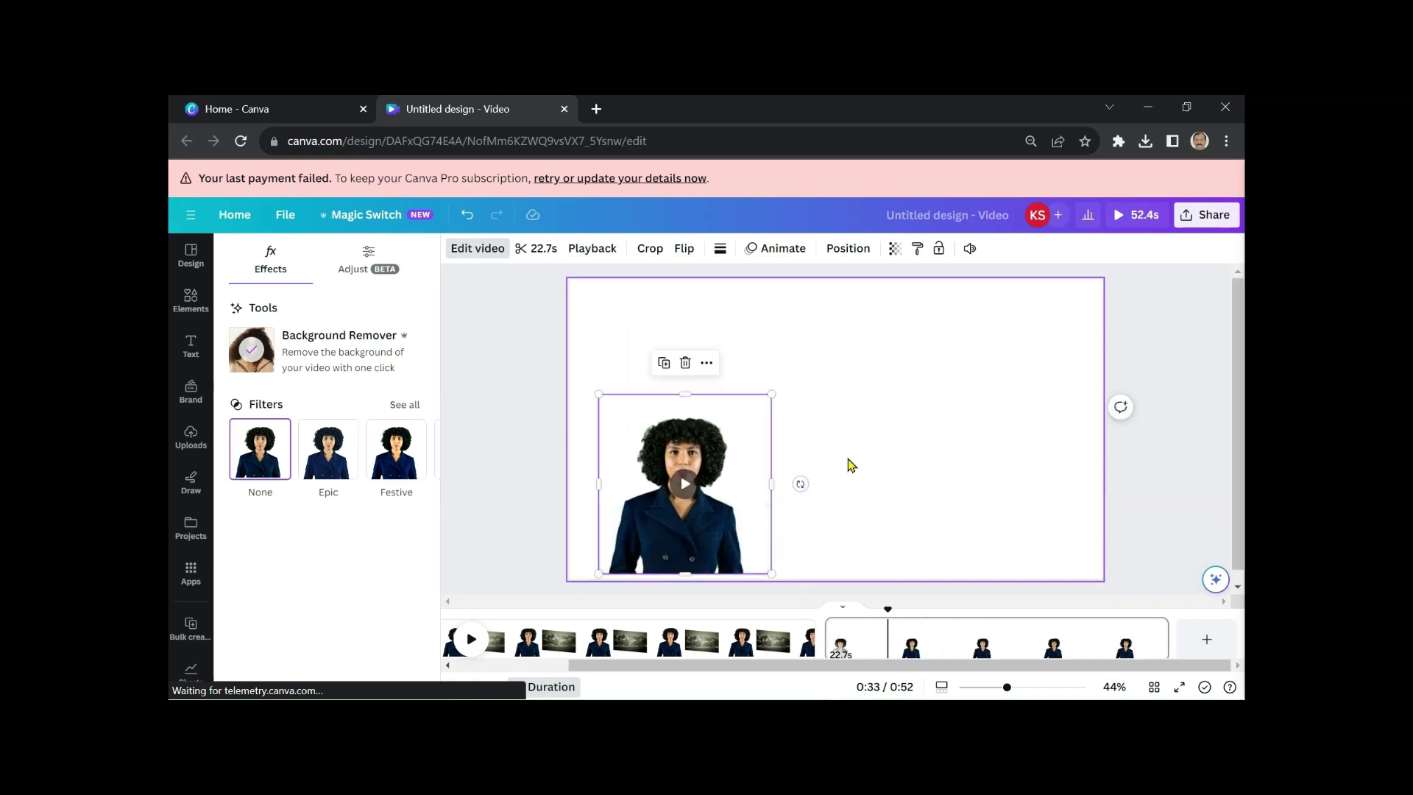
click(876, 470)
scroll(372, 493, down, 2)
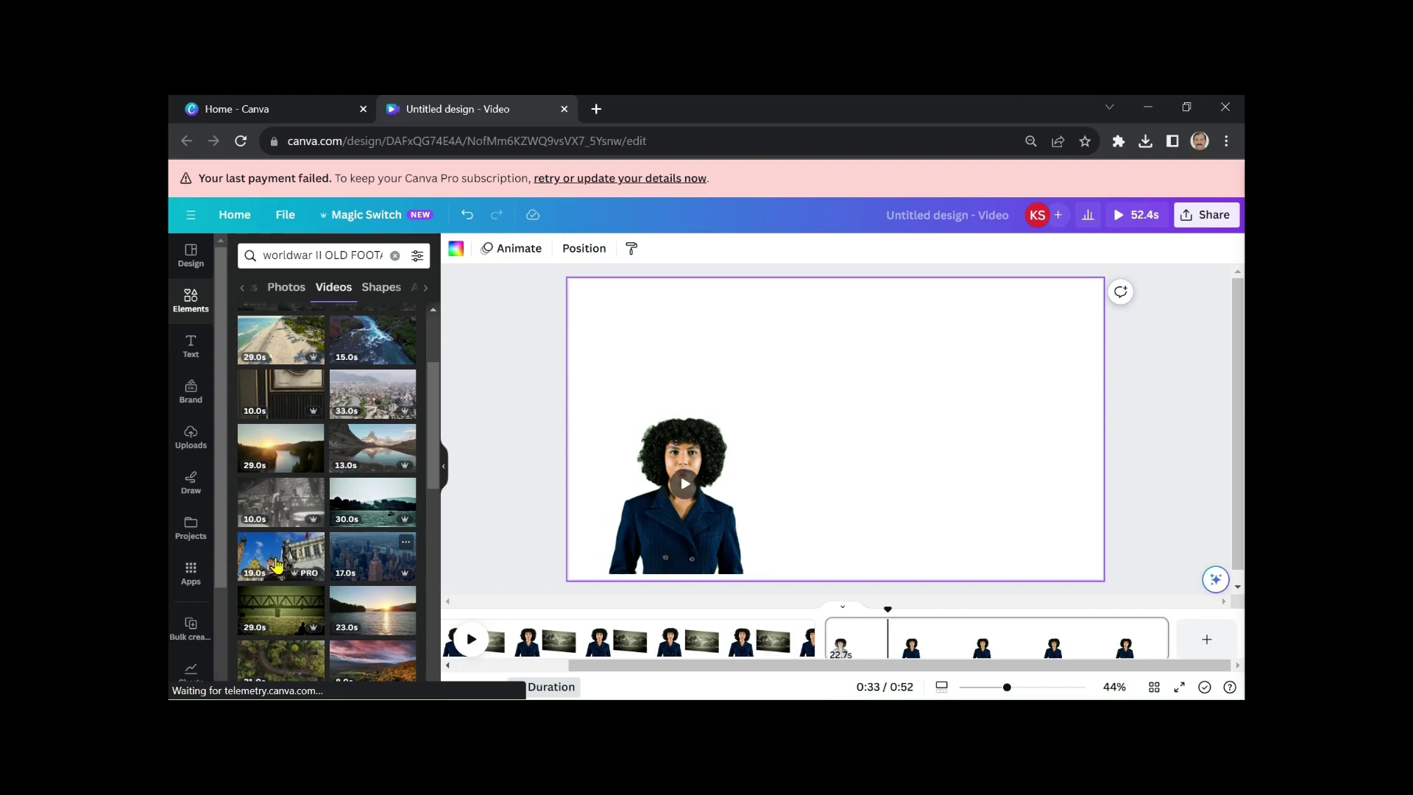
click(280, 504)
right_click(933, 305)
Step: Make the footage page 2's background, then add Emotional Sad Piano music and duplicate it twice
click(1018, 652)
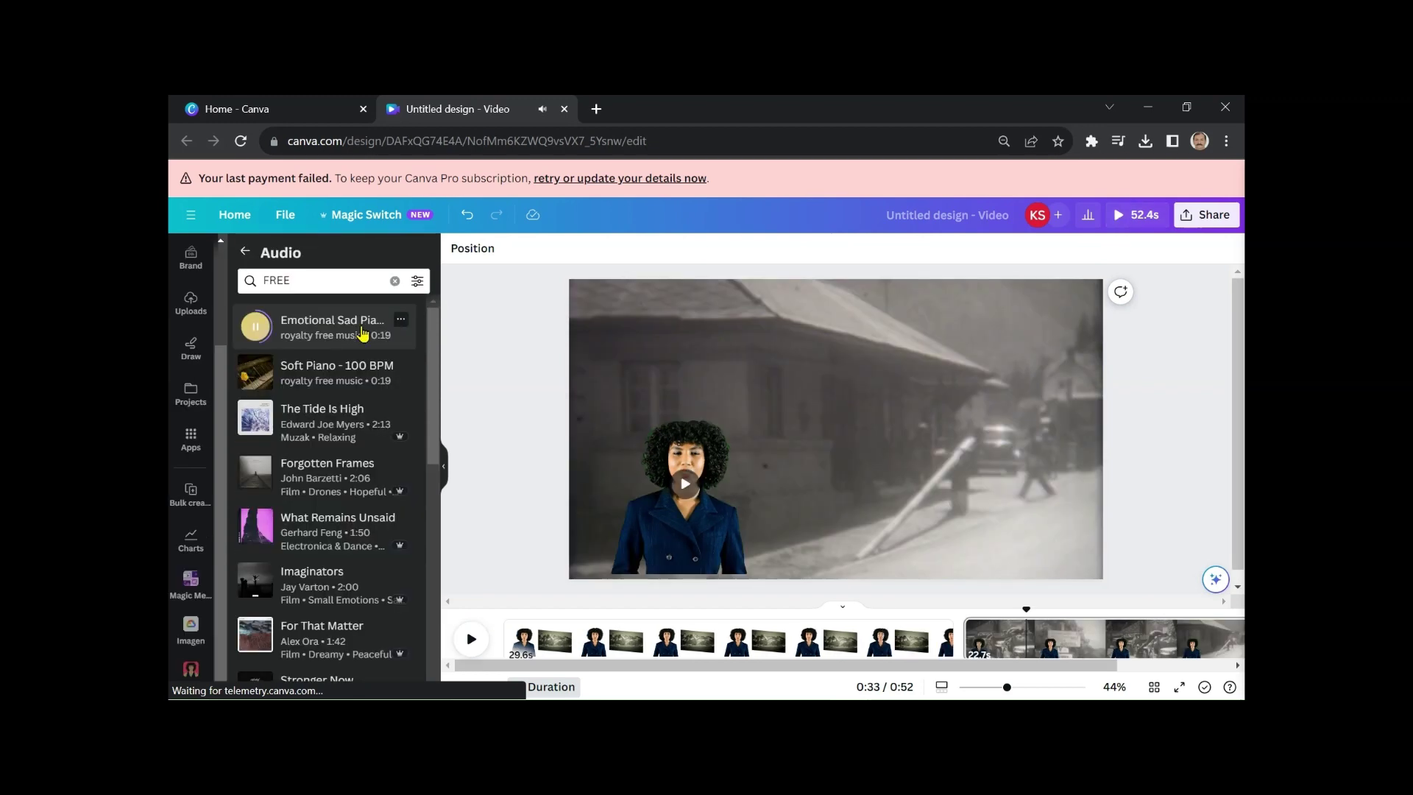
drag(324, 329, 750, 638)
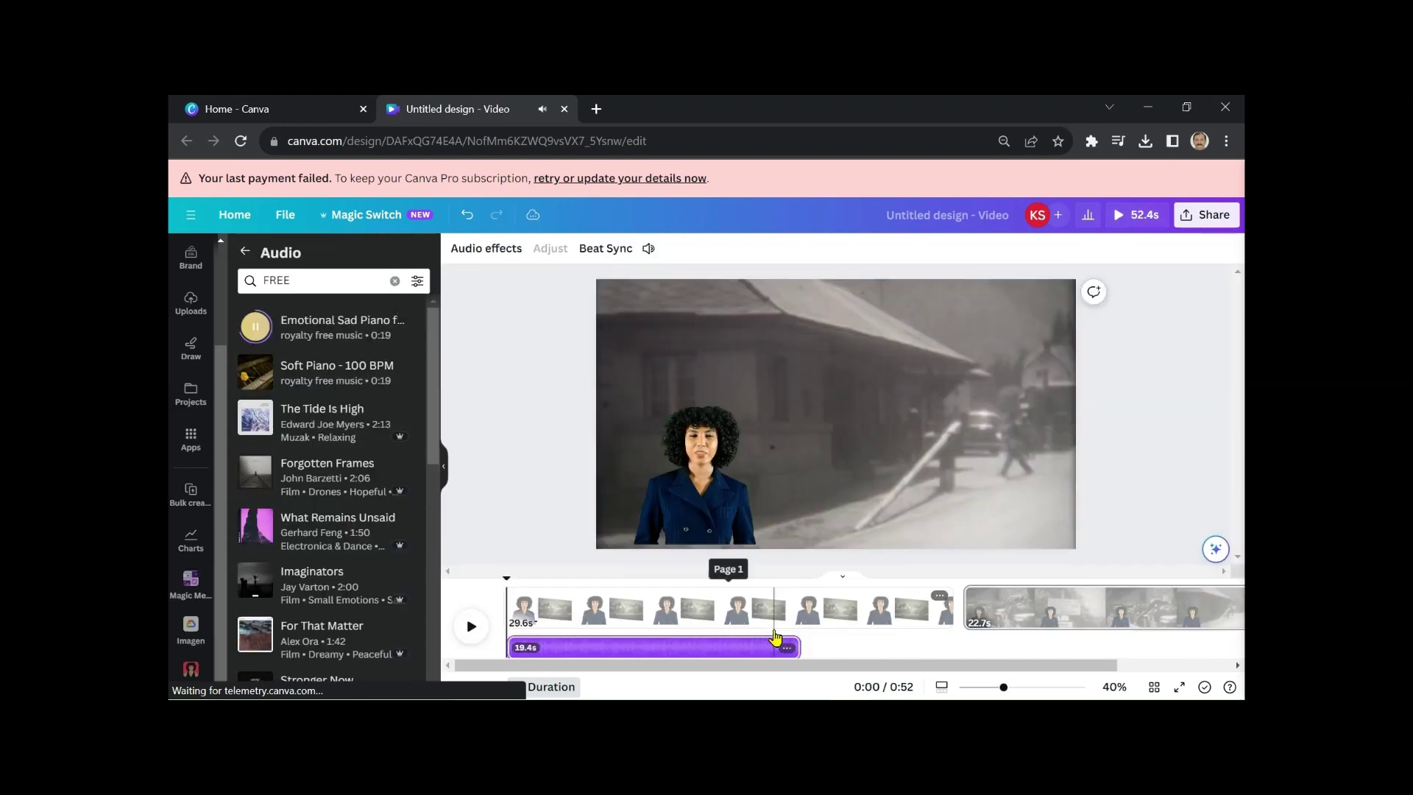
right_click(741, 650)
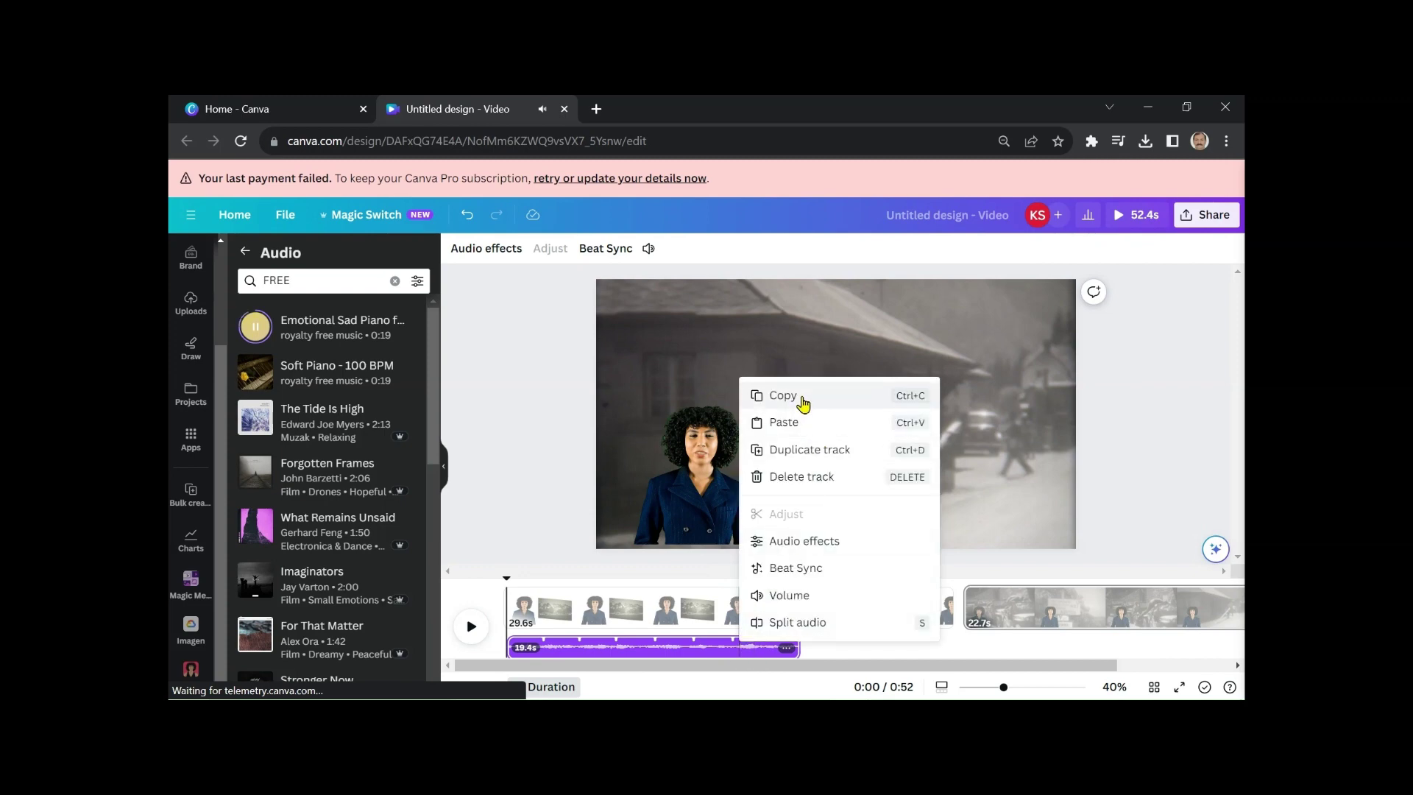
click(809, 450)
right_click(970, 649)
click(1030, 453)
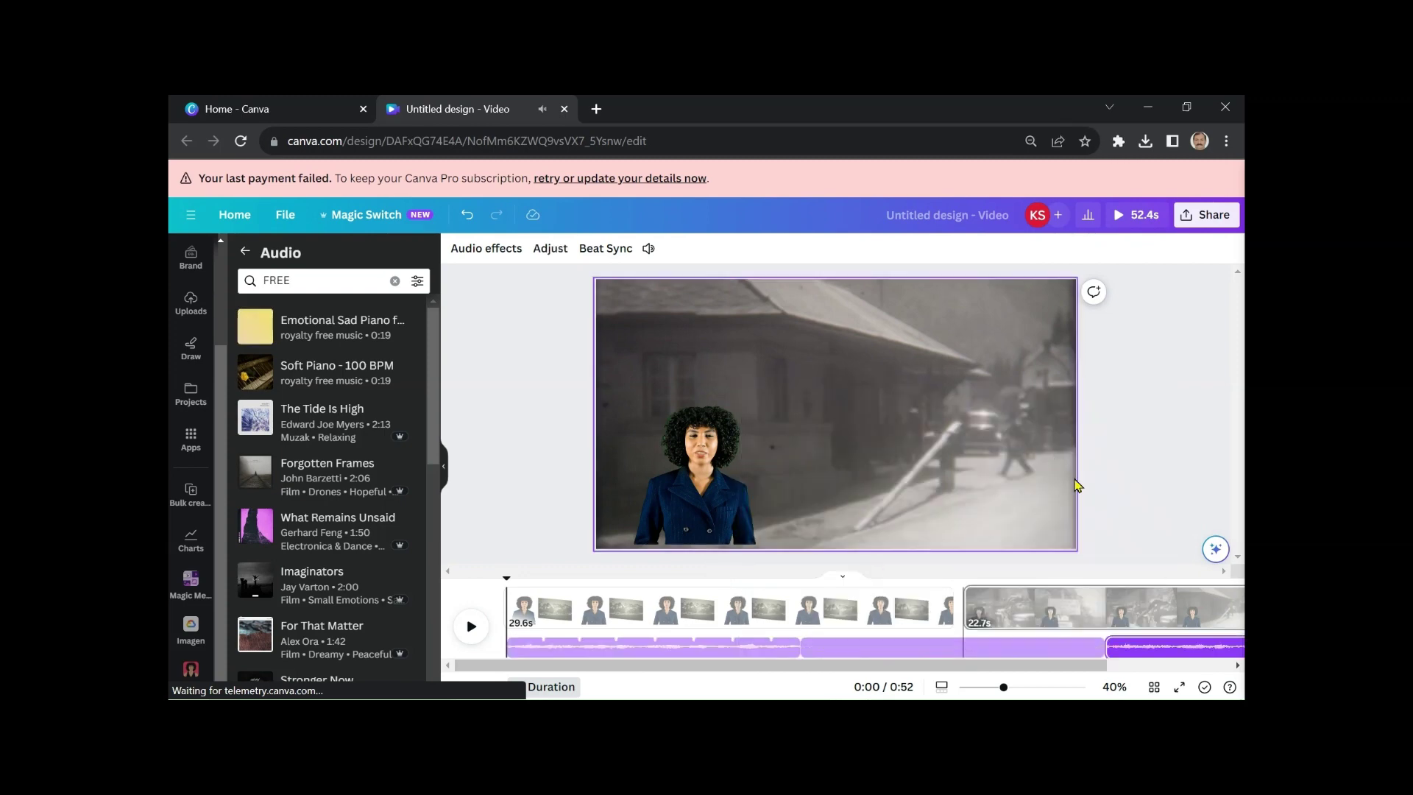
drag(987, 666, 1137, 667)
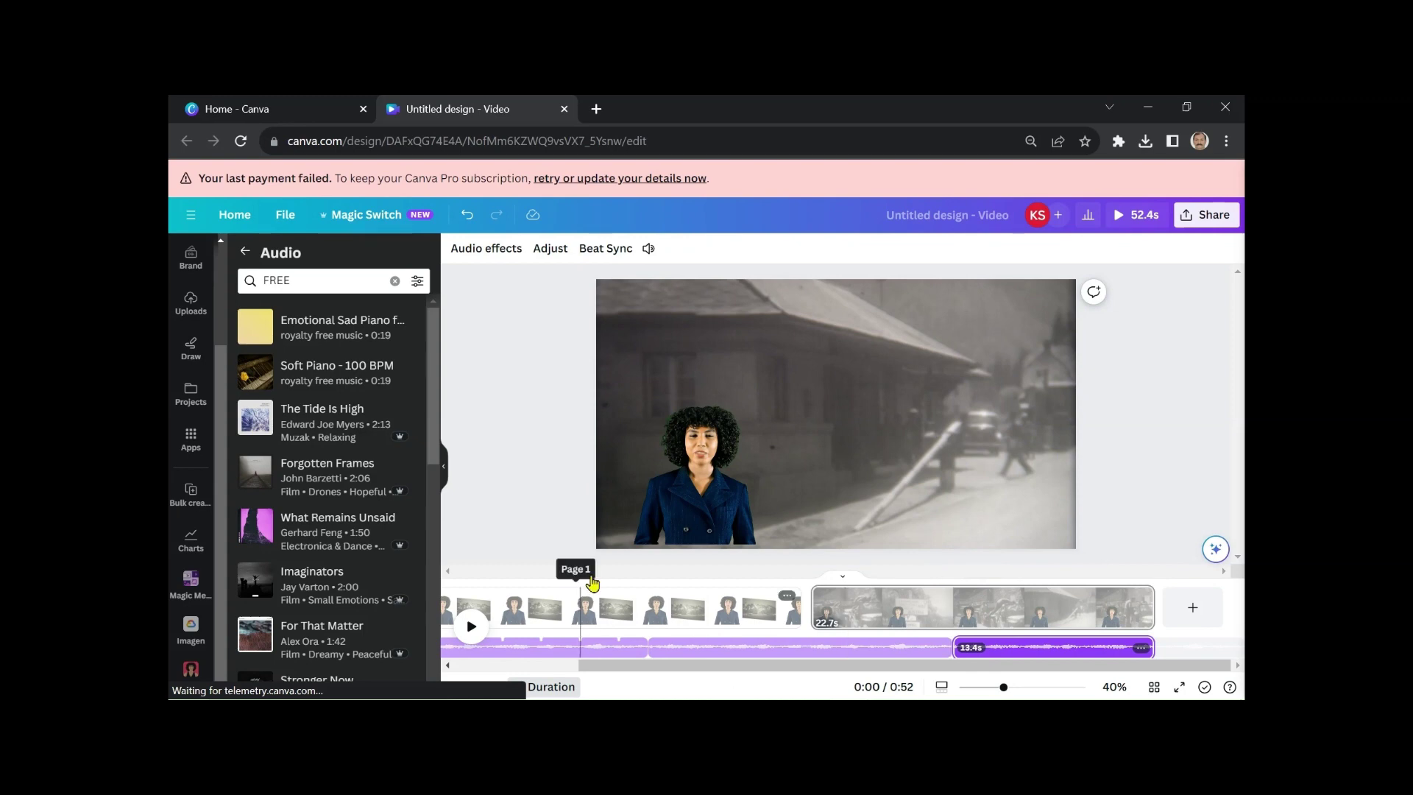
Step: Play the 52.4-second video in full-screen preview
click(1121, 218)
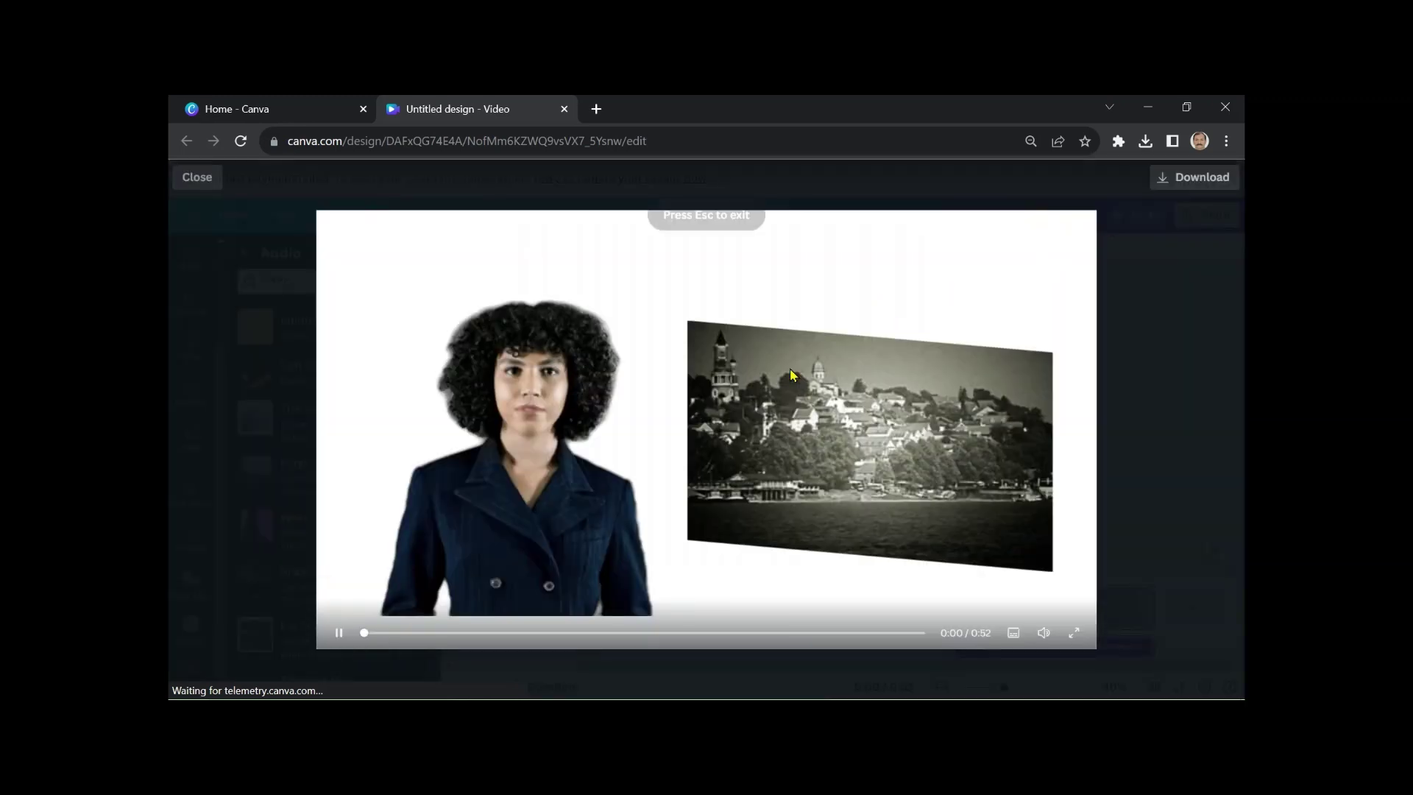